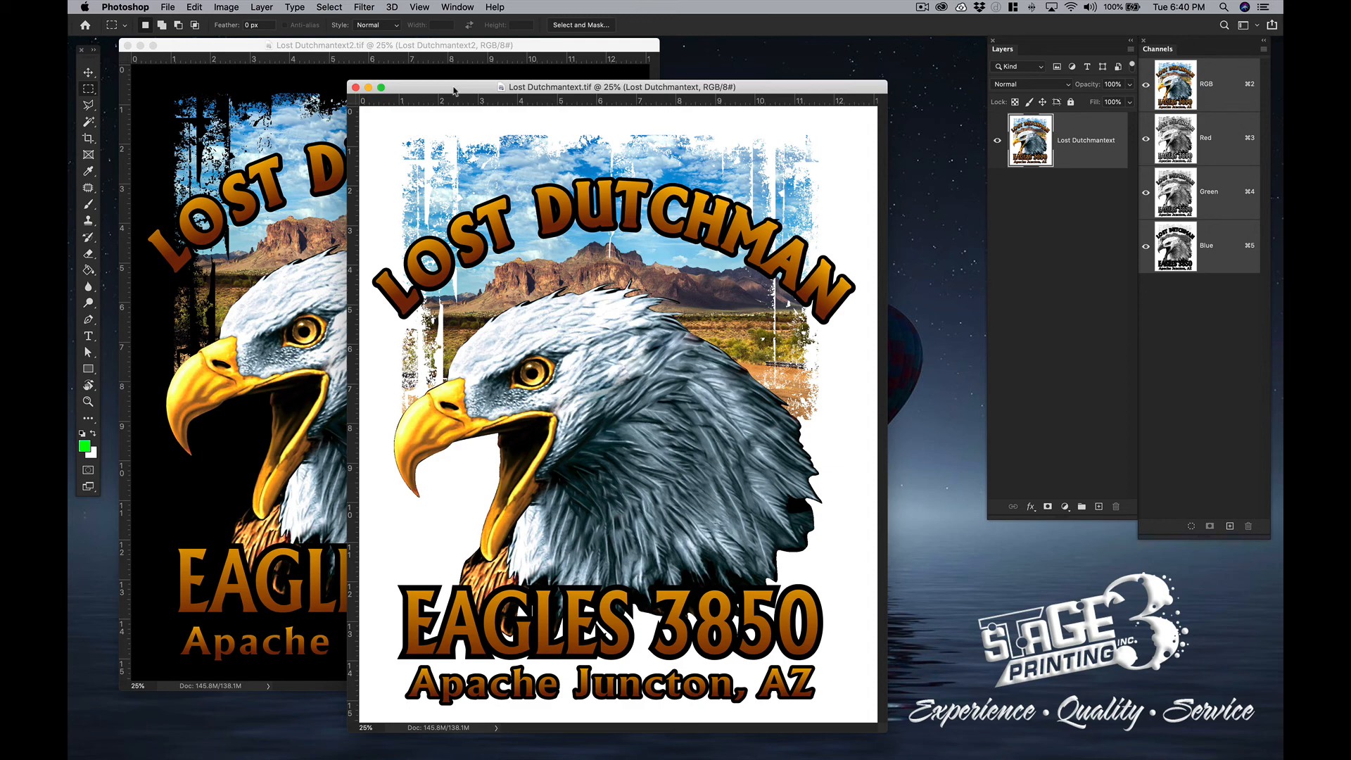
{"action": "left_click_drag", "start_coordinate": [454, 90], "coordinate": [468, 83]}
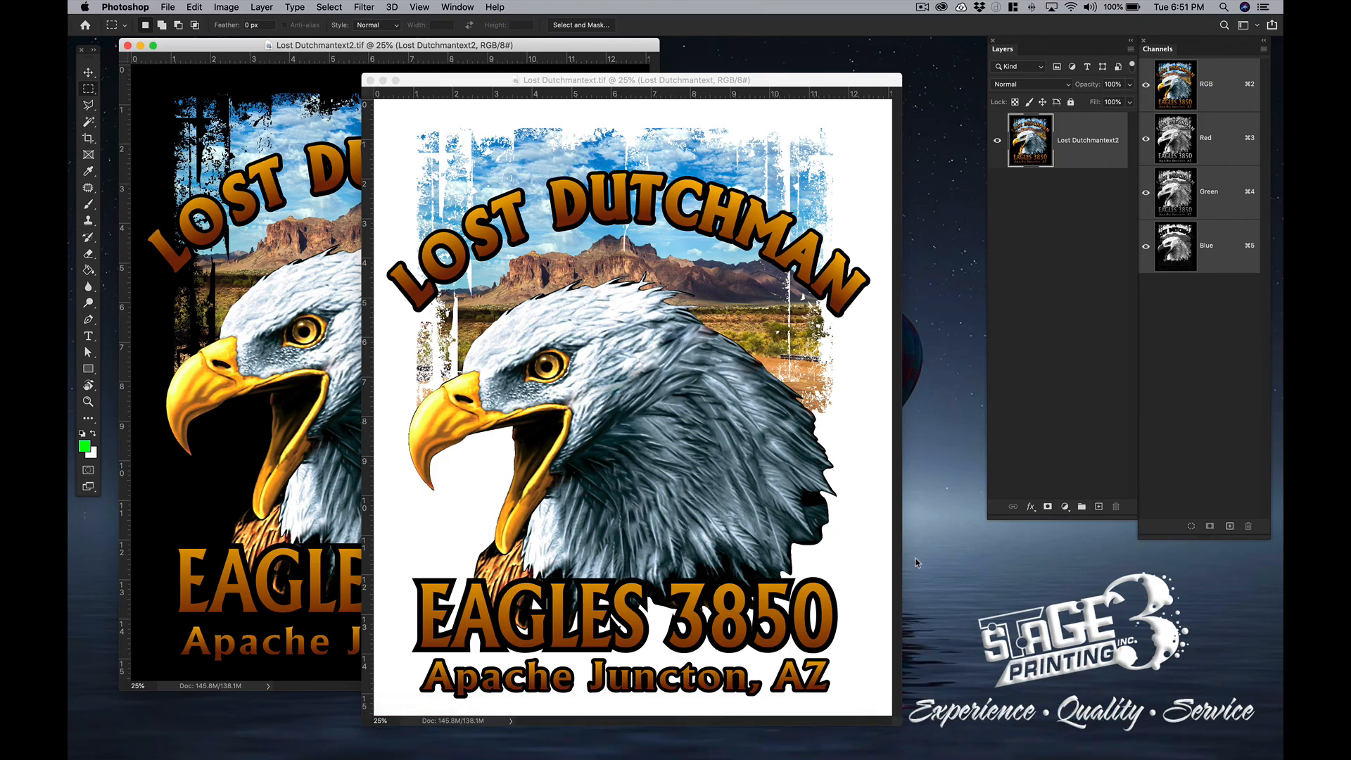
{"action": "left_click", "coordinate": [478, 82]}
{"action": "left_click_drag", "start_coordinate": [477, 82], "coordinate": [485, 81]}
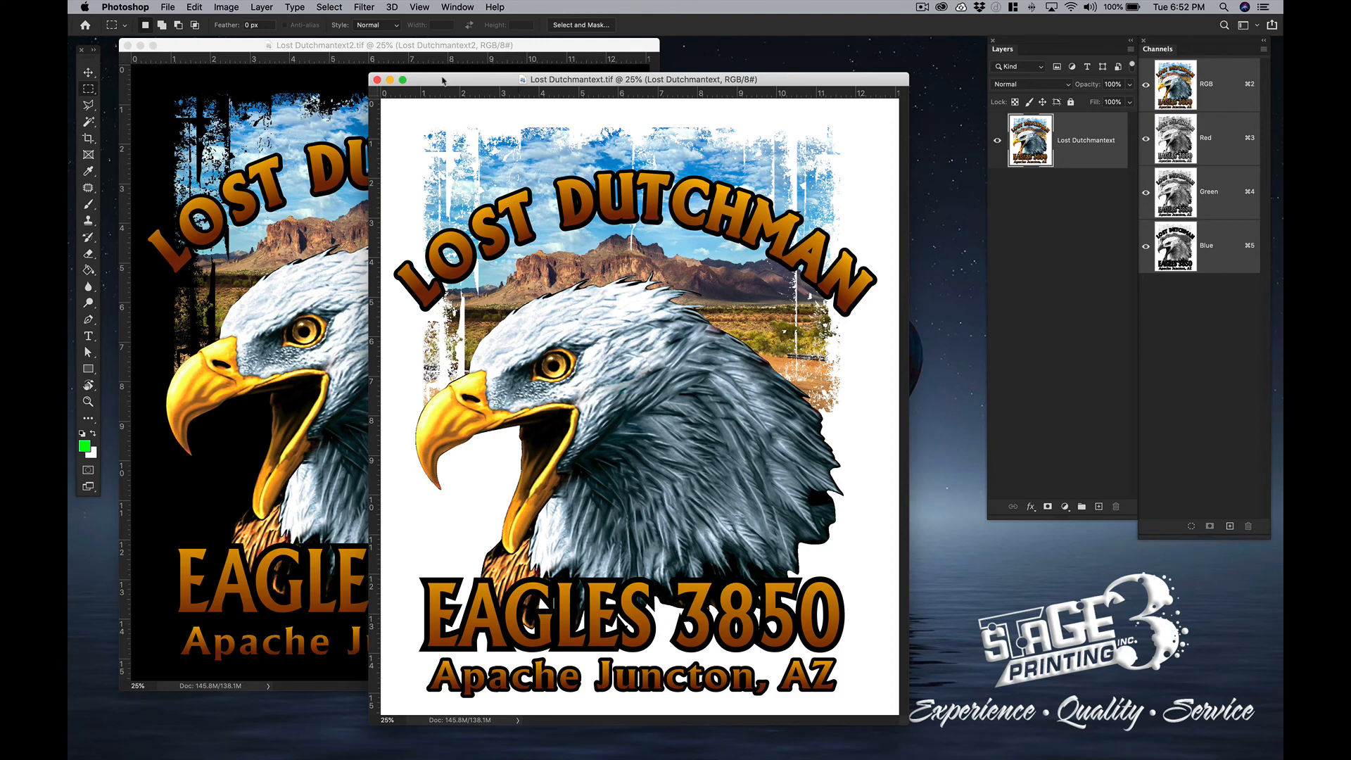
{"action": "left_click_drag", "start_coordinate": [443, 81], "coordinate": [452, 78]}
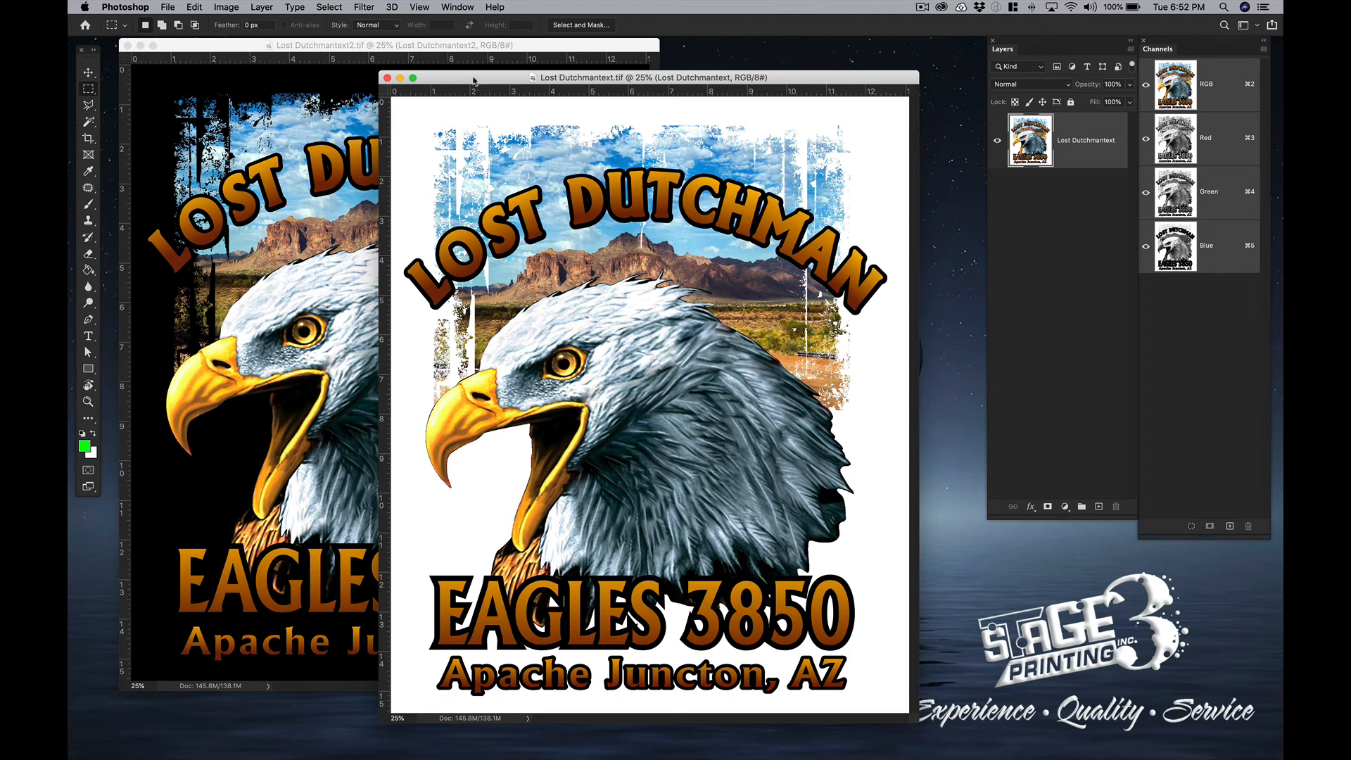
{"action": "left_click_drag", "start_coordinate": [474, 80], "coordinate": [475, 85]}
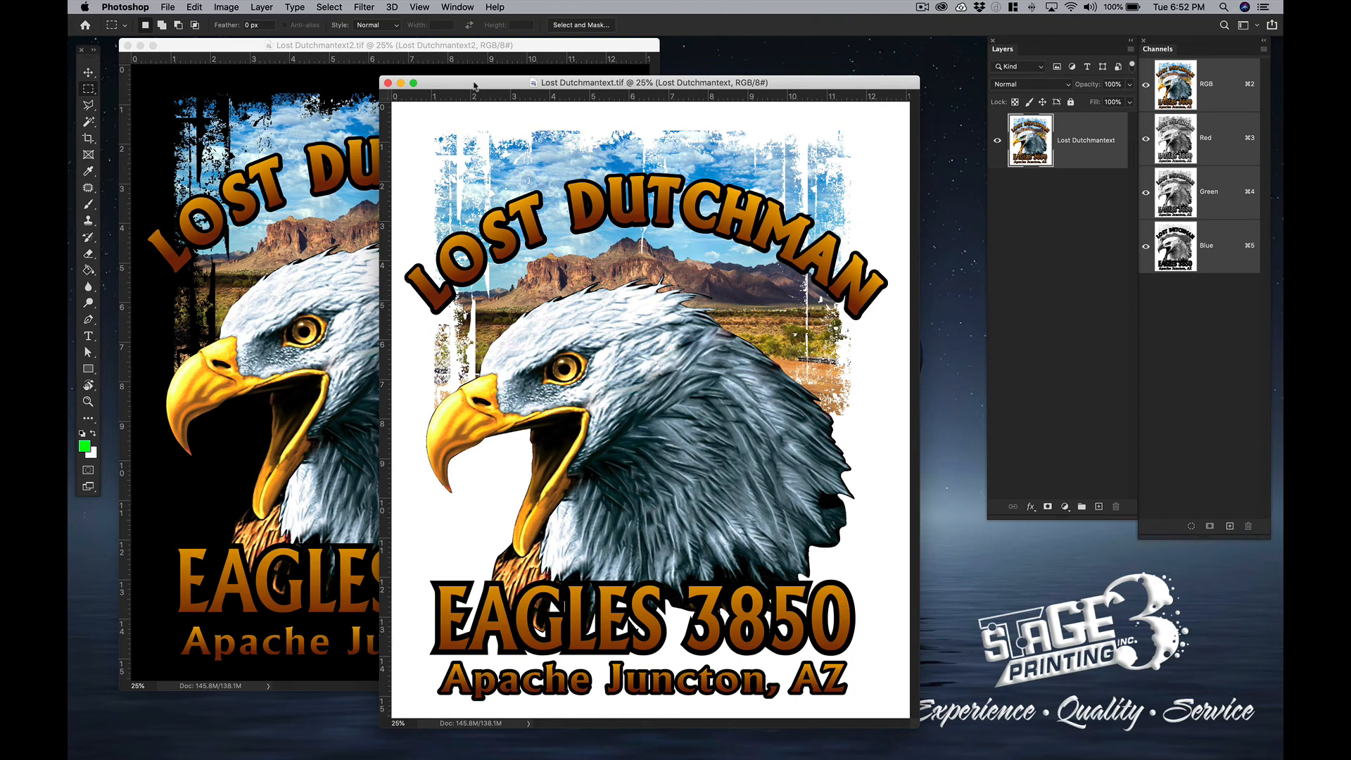
{"action": "left_click_drag", "start_coordinate": [474, 85], "coordinate": [482, 86]}
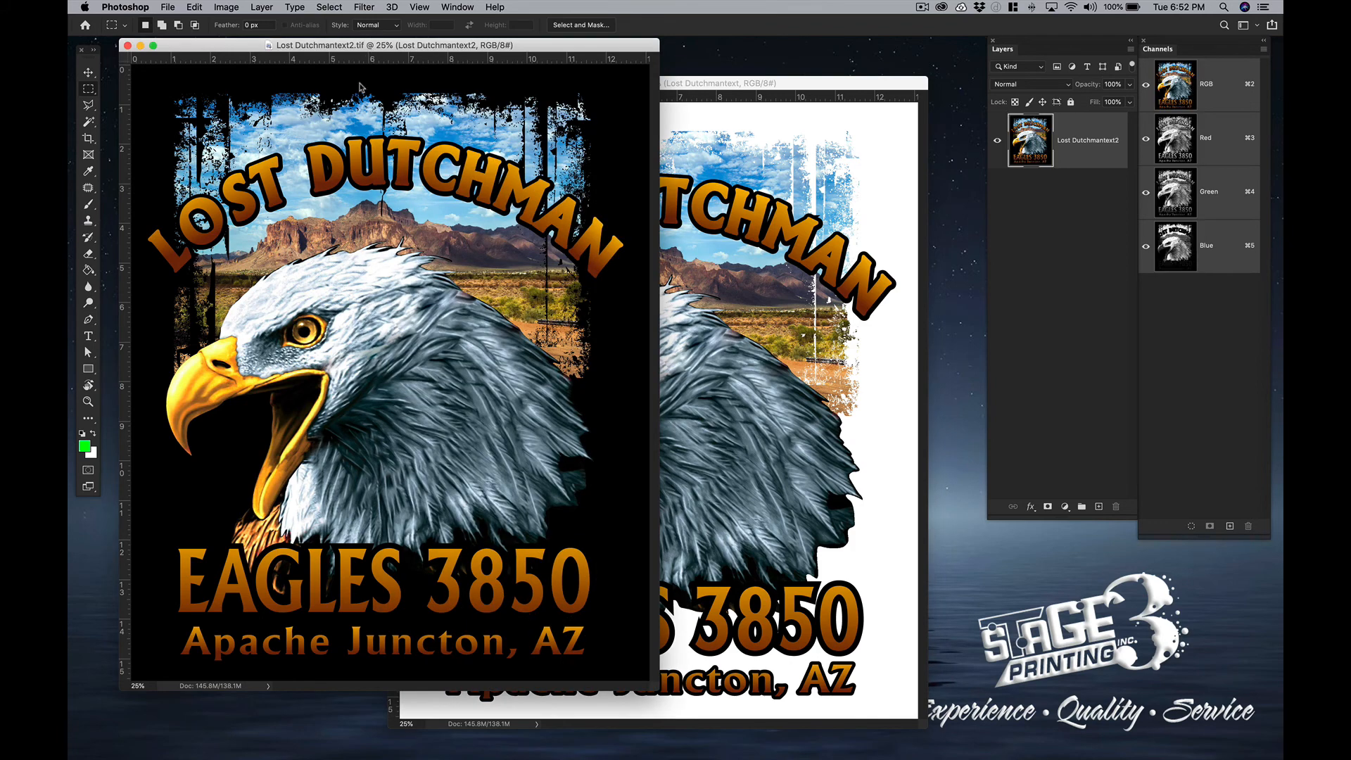
Convert the black-background Lost Dutchmantext2.tif image to Grayscale mode.
{"action": "left_click", "coordinate": [371, 46]}
{"action": "left_click_drag", "start_coordinate": [359, 51], "coordinate": [384, 53]}
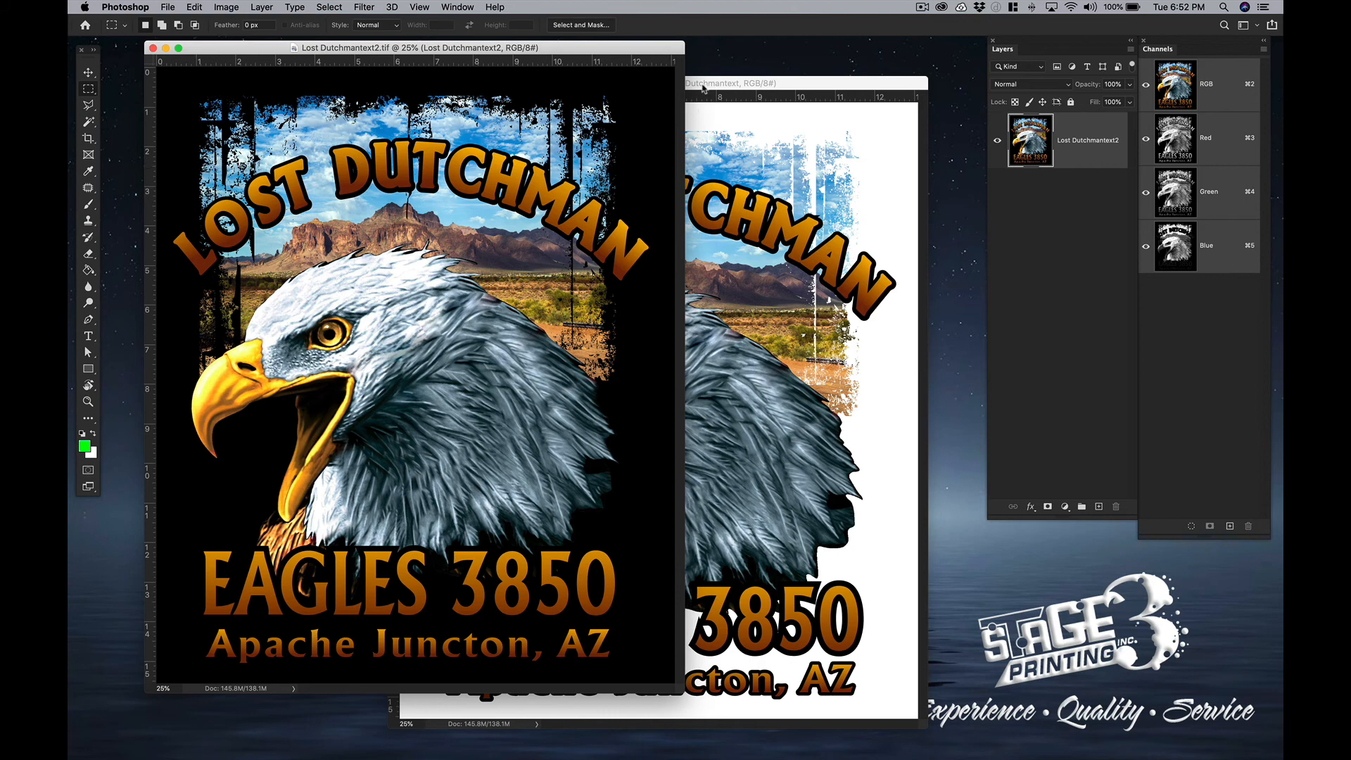
{"action": "mouse_move", "coordinate": [575, 53]}
{"action": "left_mouse_down"}
{"action": "mouse_move", "coordinate": [549, 52]}
{"action": "mouse_move", "coordinate": [577, 54]}
{"action": "left_mouse_up"}
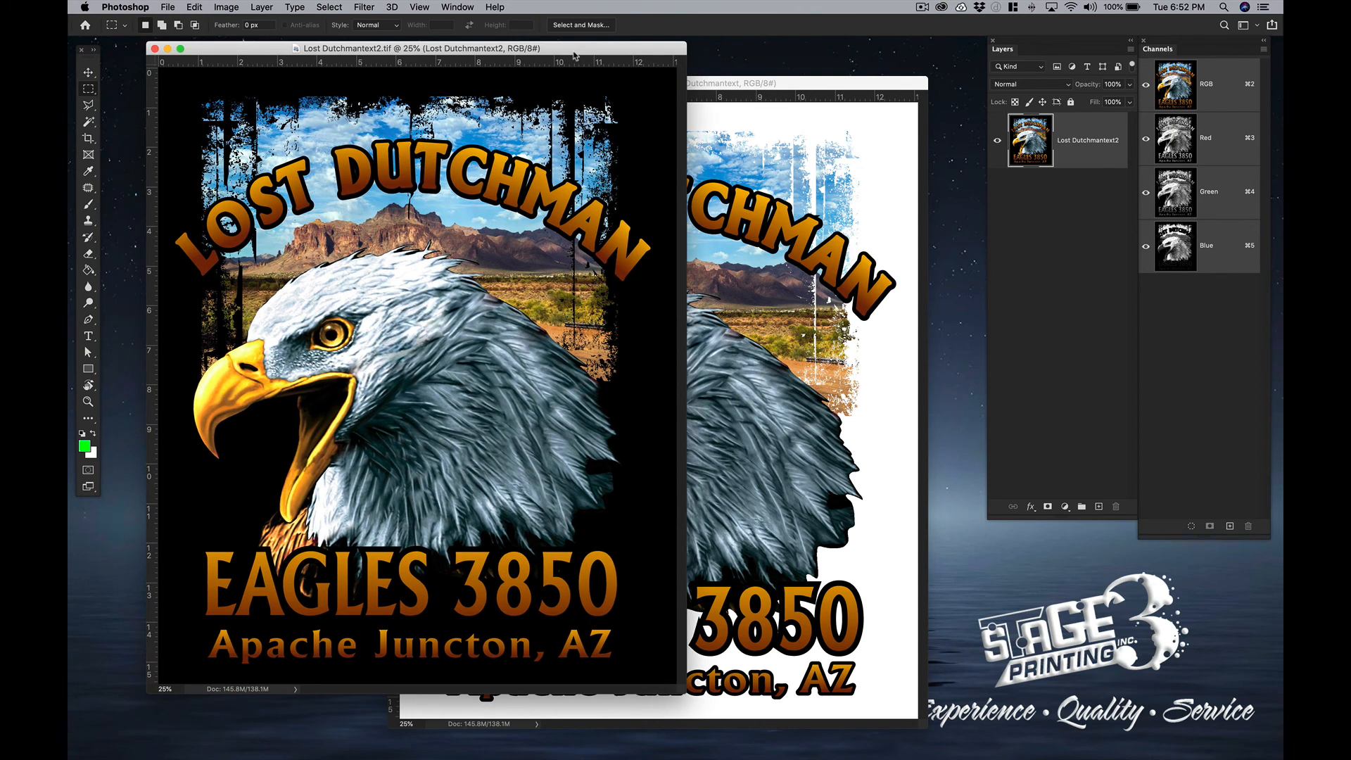
{"action": "left_click_drag", "start_coordinate": [576, 52], "coordinate": [567, 62]}
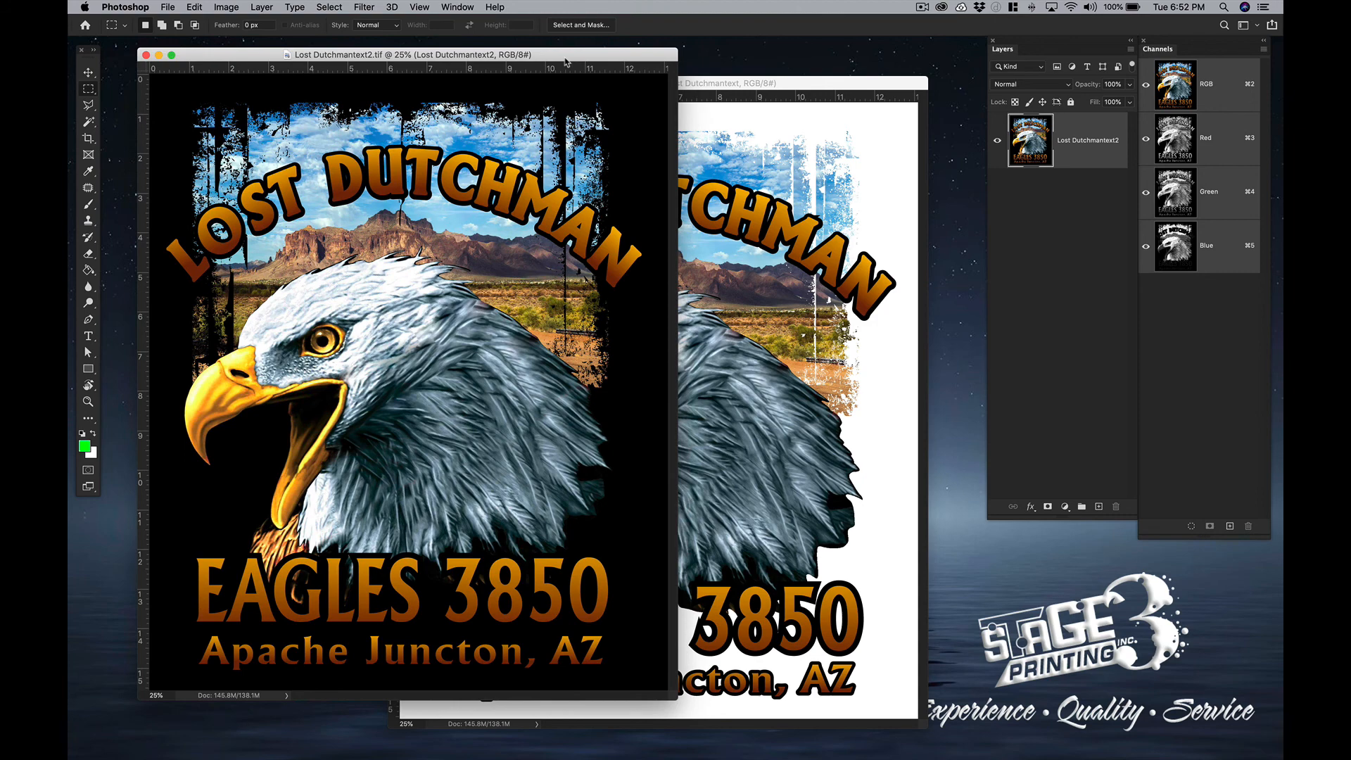
{"action": "left_click", "coordinate": [227, 7]}
{"action": "mouse_move", "coordinate": [310, 23]}
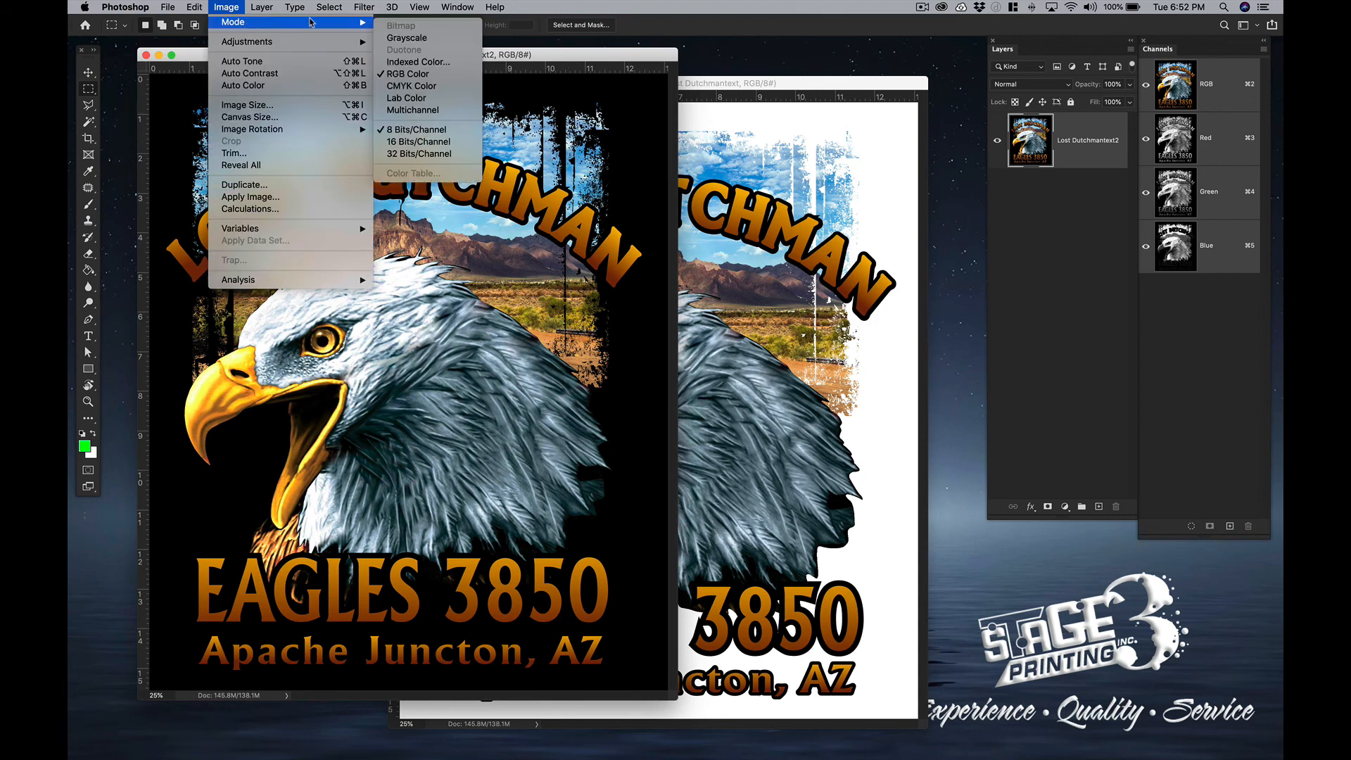
{"action": "left_click", "coordinate": [424, 44]}
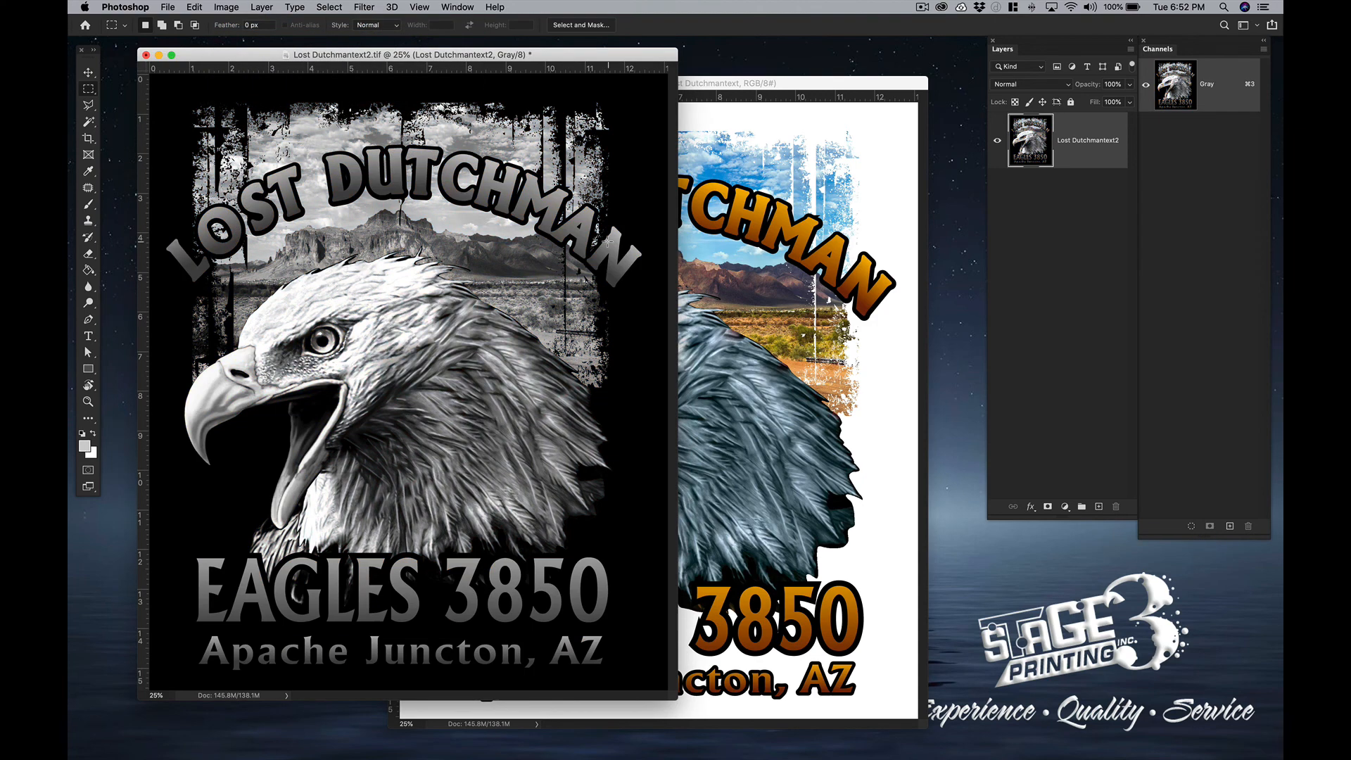
Invert the tones of the grayscale Lost Dutchmantext2.tif image.
{"action": "left_click", "coordinate": [227, 7]}
{"action": "mouse_move", "coordinate": [243, 41]}
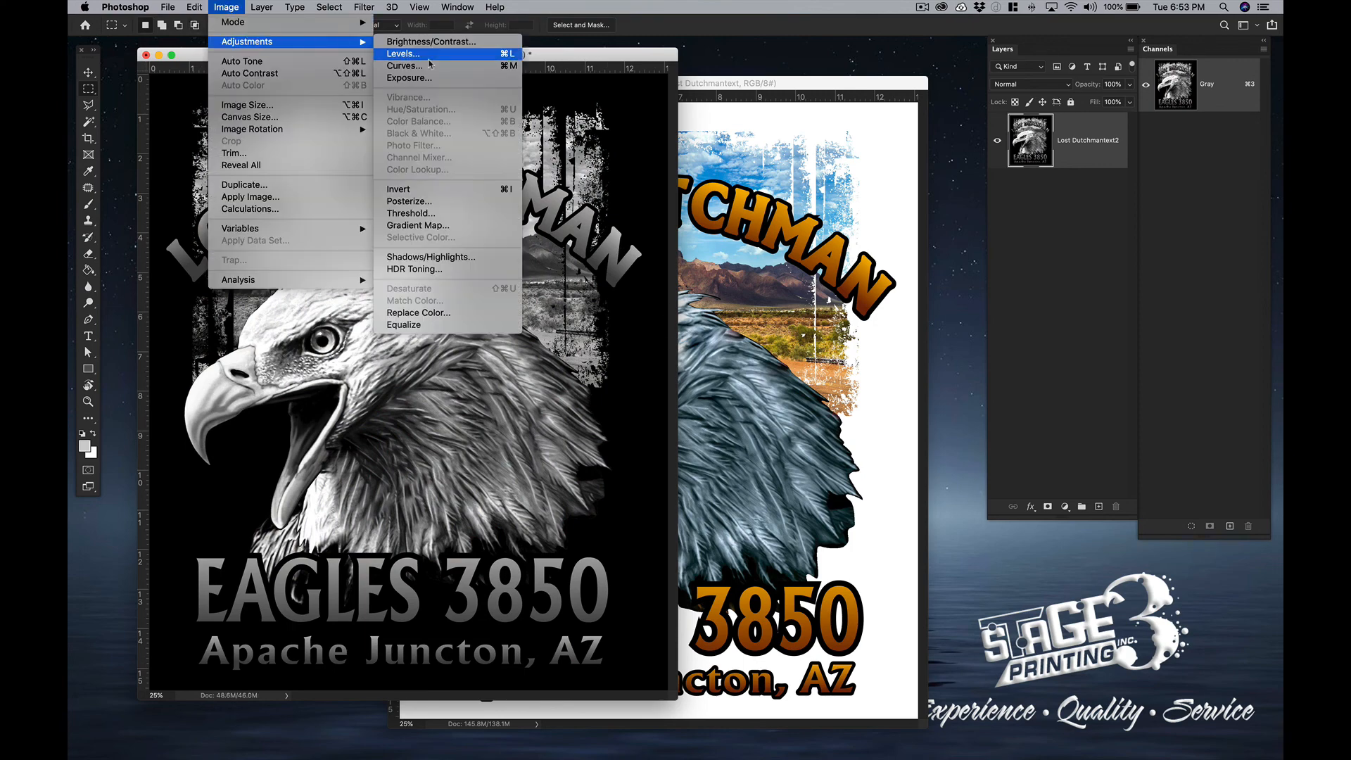
{"action": "left_click", "coordinate": [436, 191]}
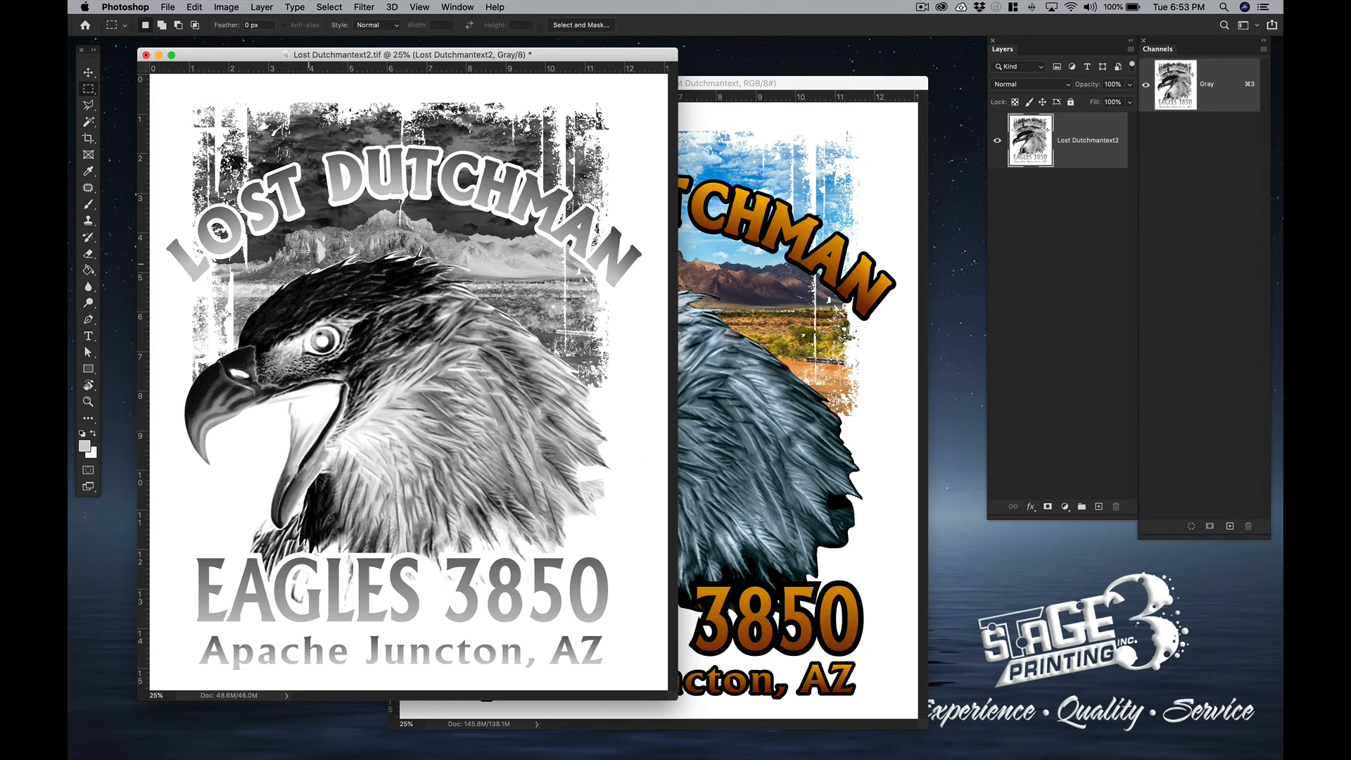
Duplicate the inverted image as "Lost Dutchmantext2 copy" and move the copy's window apart from Lost Dutchmantext2.tif.
{"action": "left_click", "coordinate": [223, 7]}
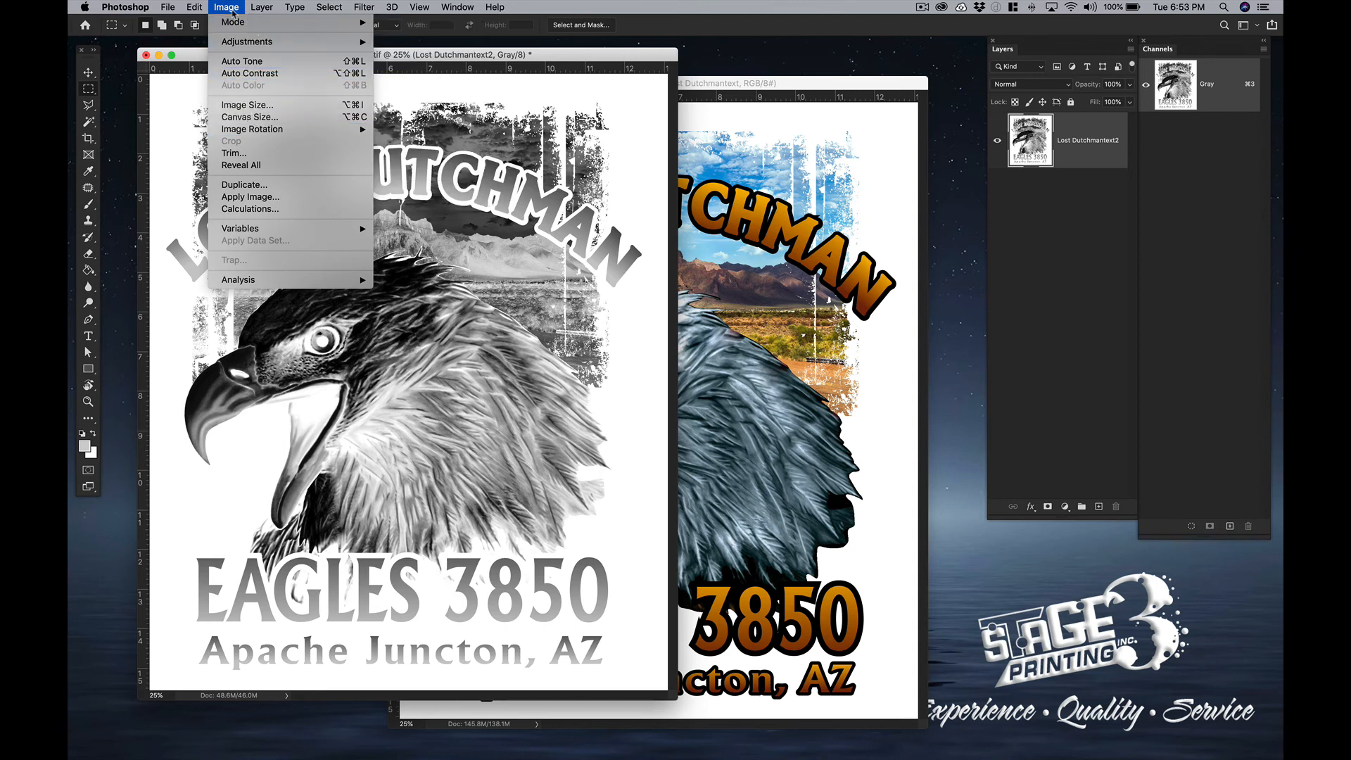
{"action": "left_click", "coordinate": [245, 185]}
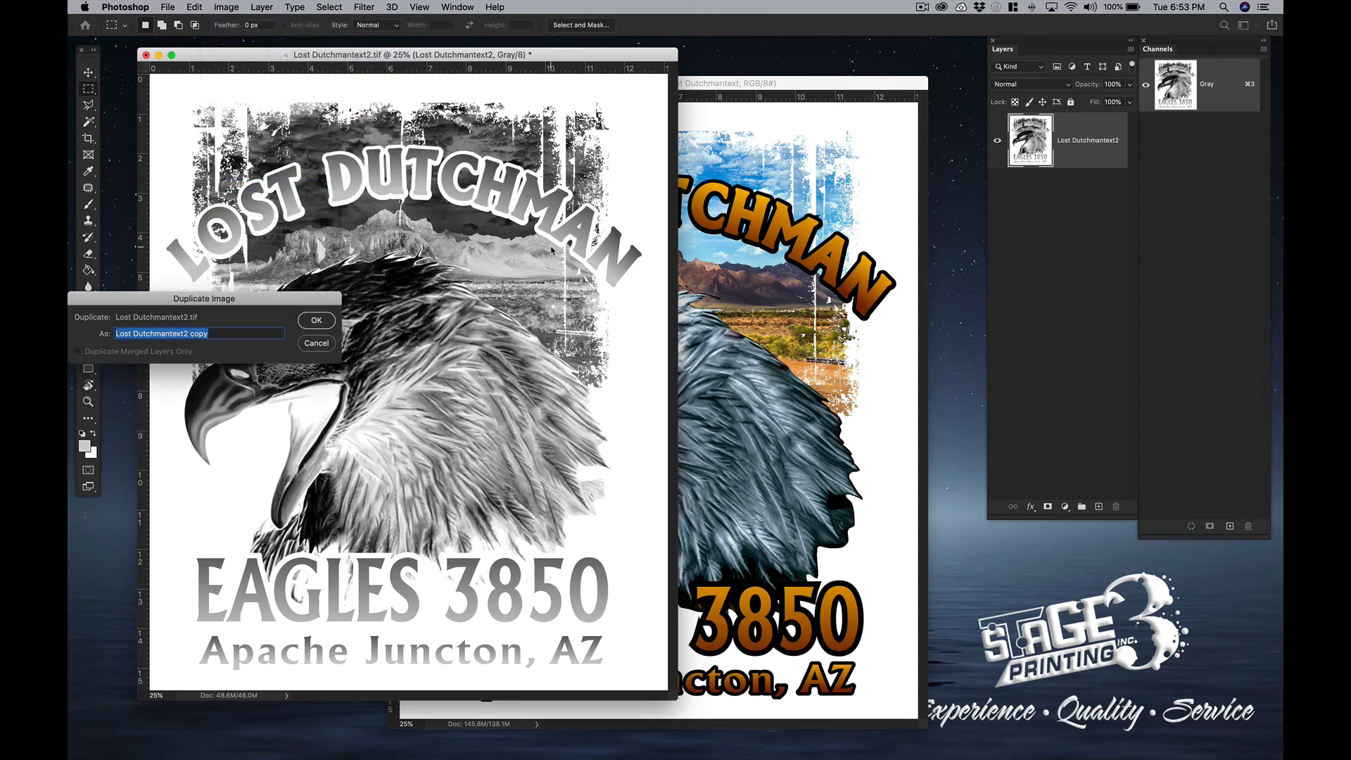
{"action": "left_click", "coordinate": [318, 321]}
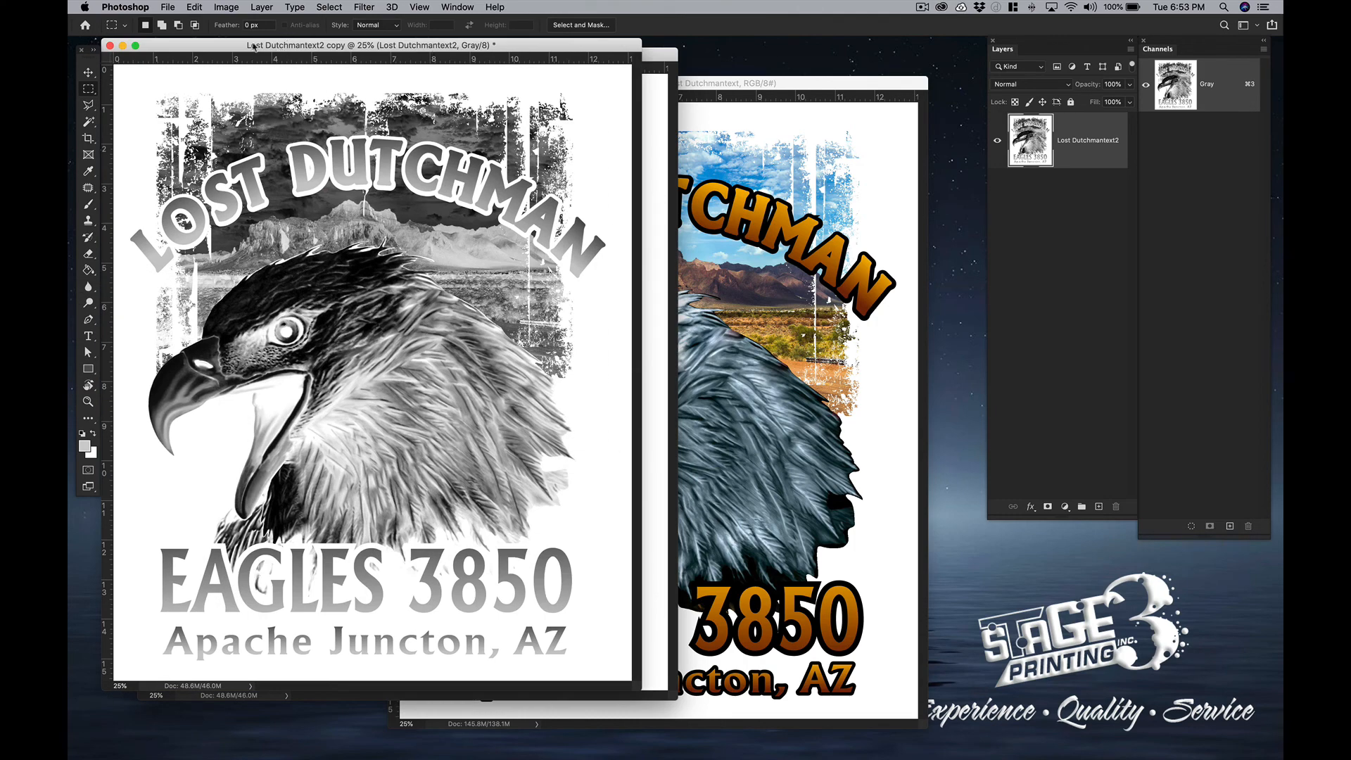
{"action": "left_click_drag", "start_coordinate": [193, 47], "coordinate": [401, 116]}
{"action": "left_click", "coordinate": [261, 58]}
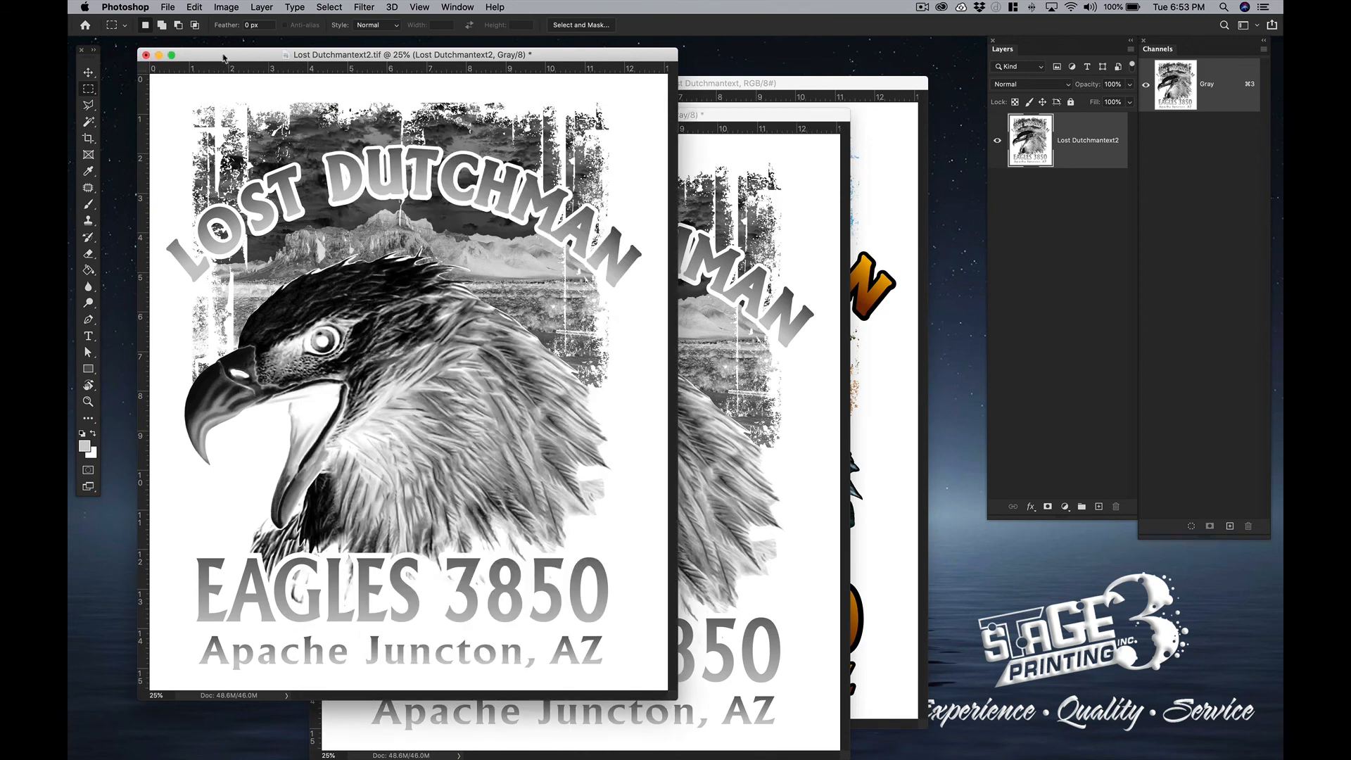
{"action": "left_click_drag", "start_coordinate": [224, 58], "coordinate": [202, 61]}
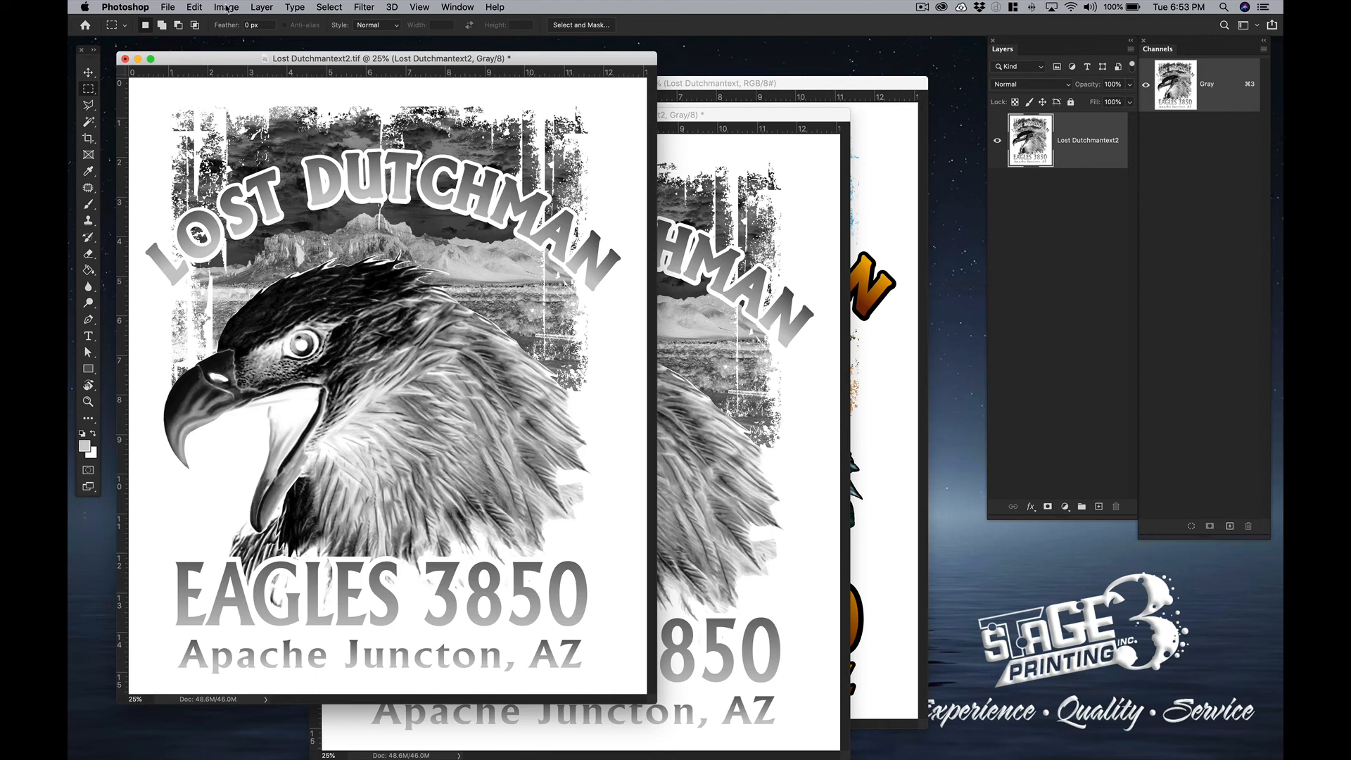
{"action": "left_click", "coordinate": [772, 117]}
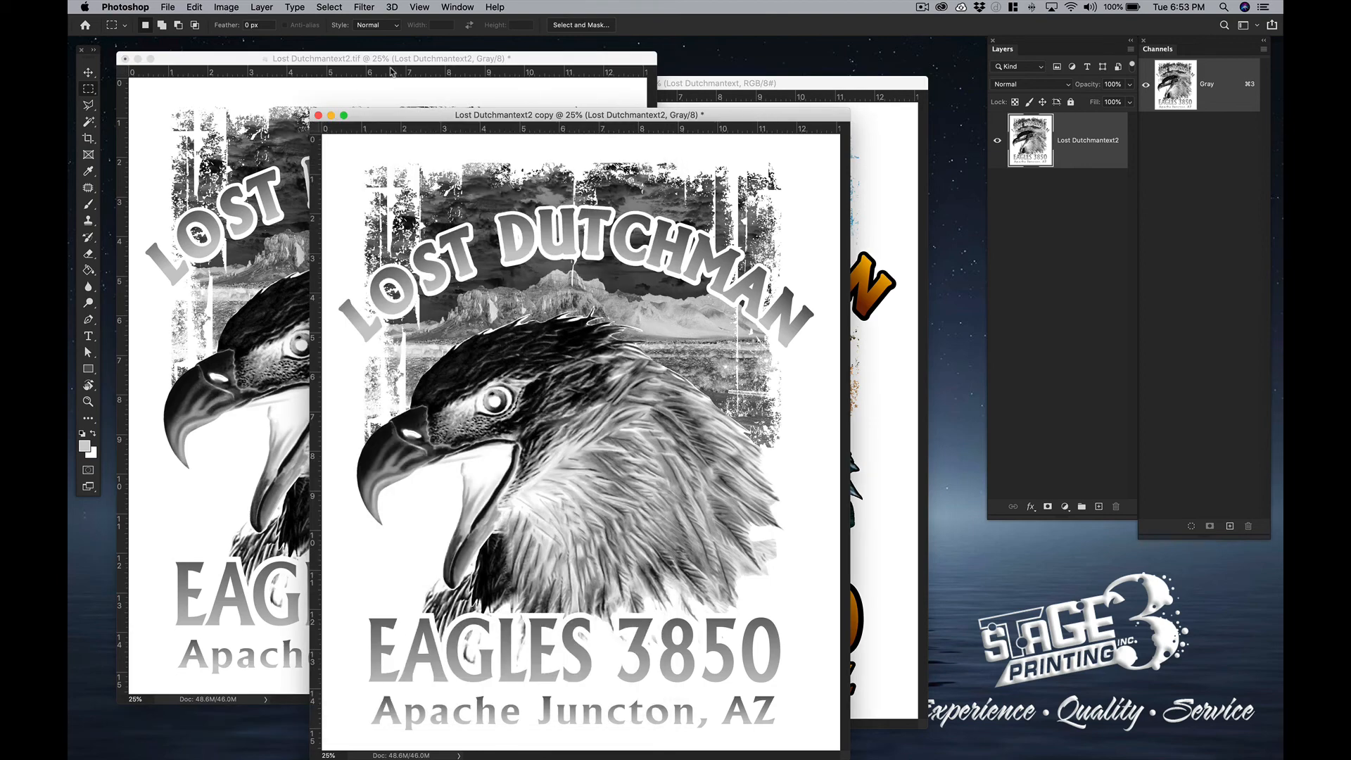
{"action": "left_click", "coordinate": [244, 61]}
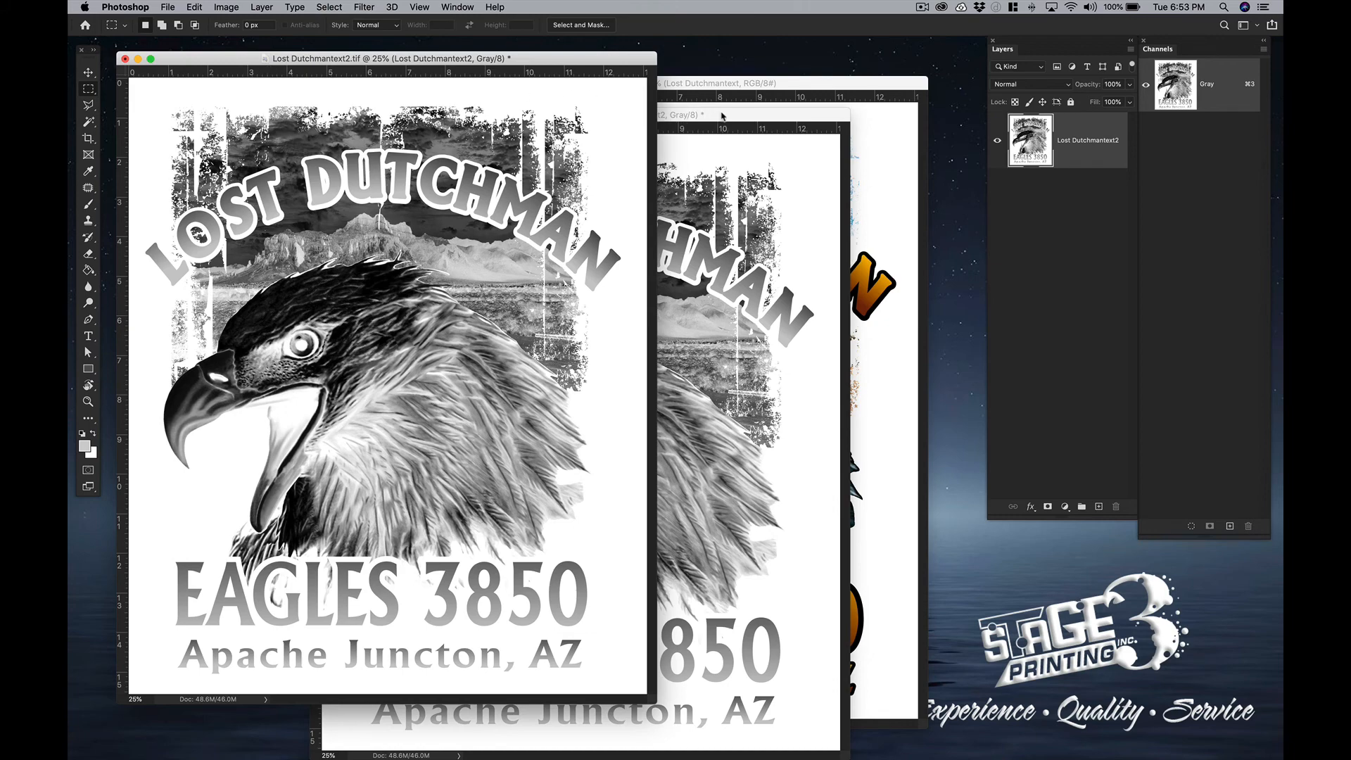
{"action": "left_click", "coordinate": [722, 116]}
Darken Lost Dutchmantext2.tif with Curves, pulling the 100% output point in to an input of about 27%.
{"action": "left_click", "coordinate": [195, 62]}
{"action": "left_click", "coordinate": [236, 9]}
{"action": "mouse_move", "coordinate": [255, 41]}
{"action": "left_click", "coordinate": [422, 66]}
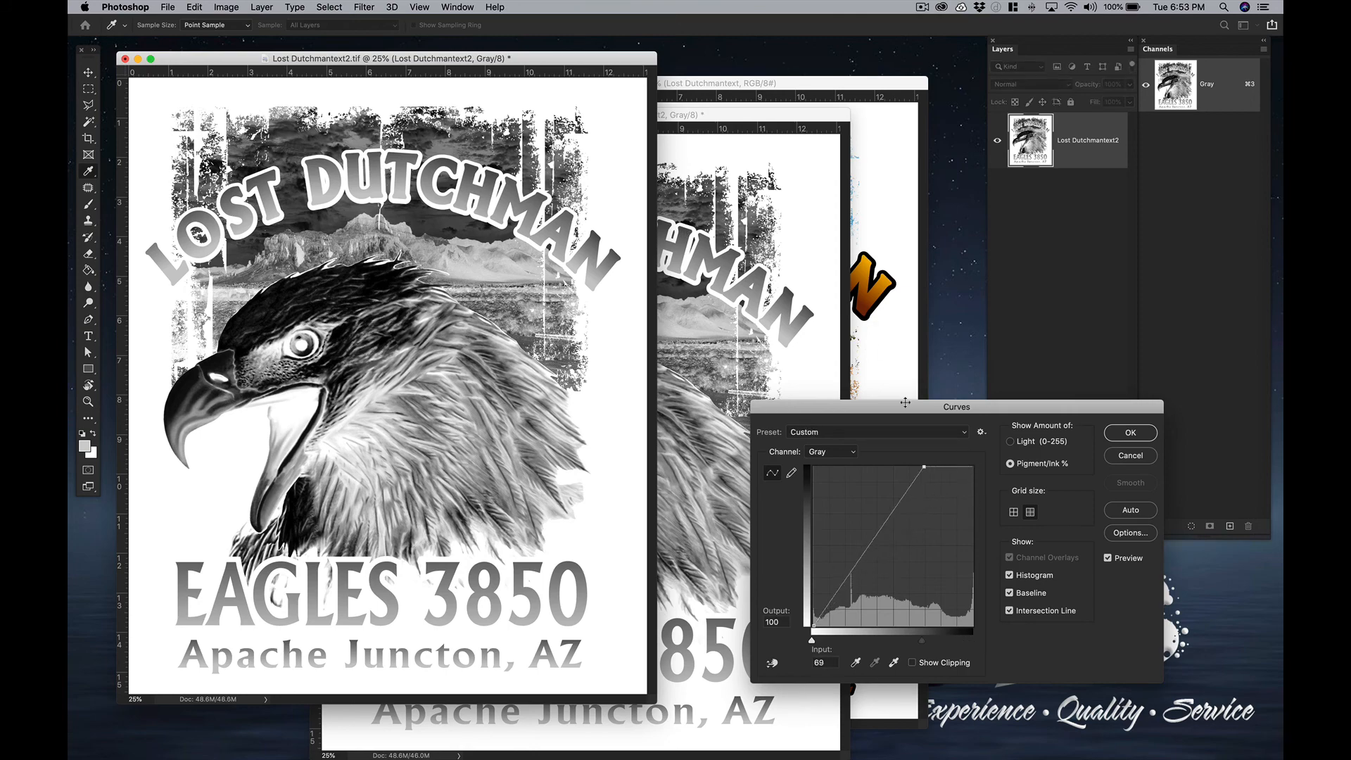
{"action": "left_click_drag", "start_coordinate": [924, 467], "coordinate": [844, 372]}
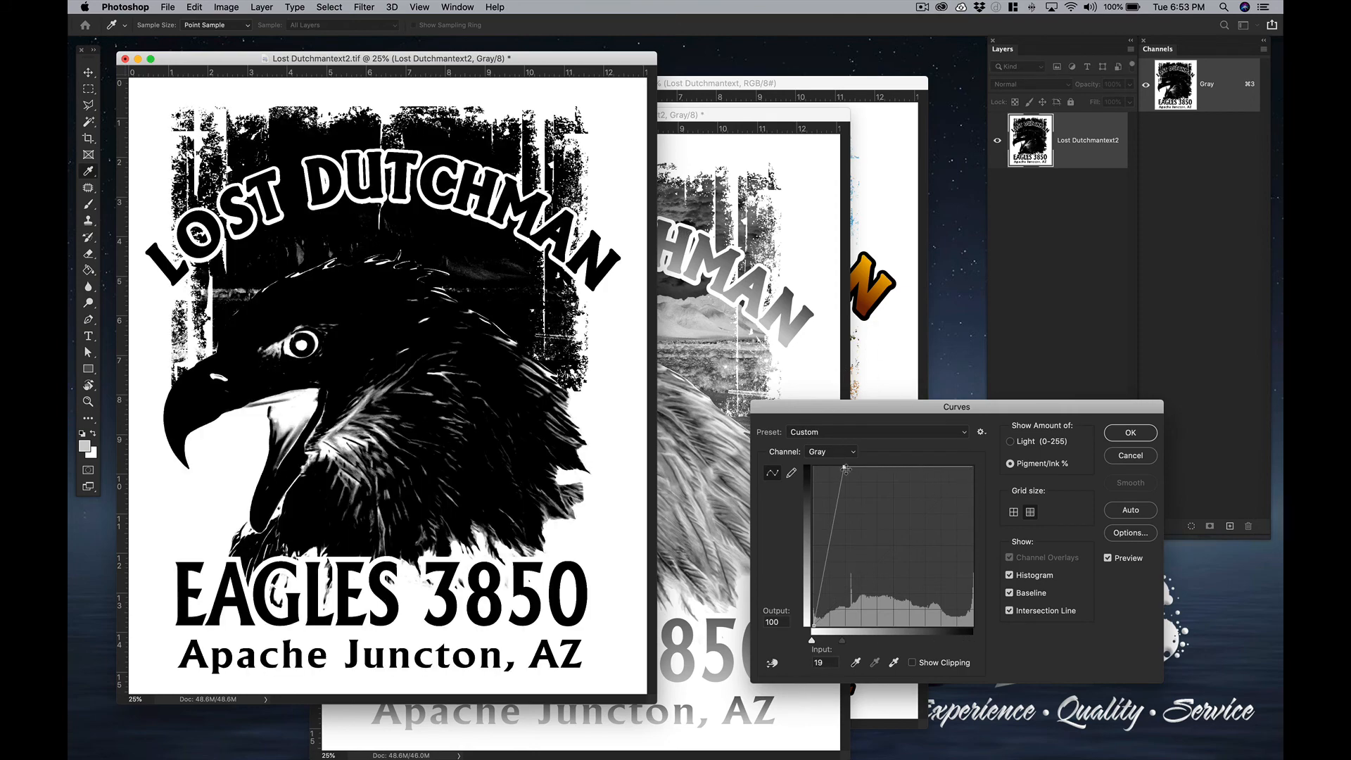
{"action": "left_click_drag", "start_coordinate": [846, 468], "coordinate": [853, 466]}
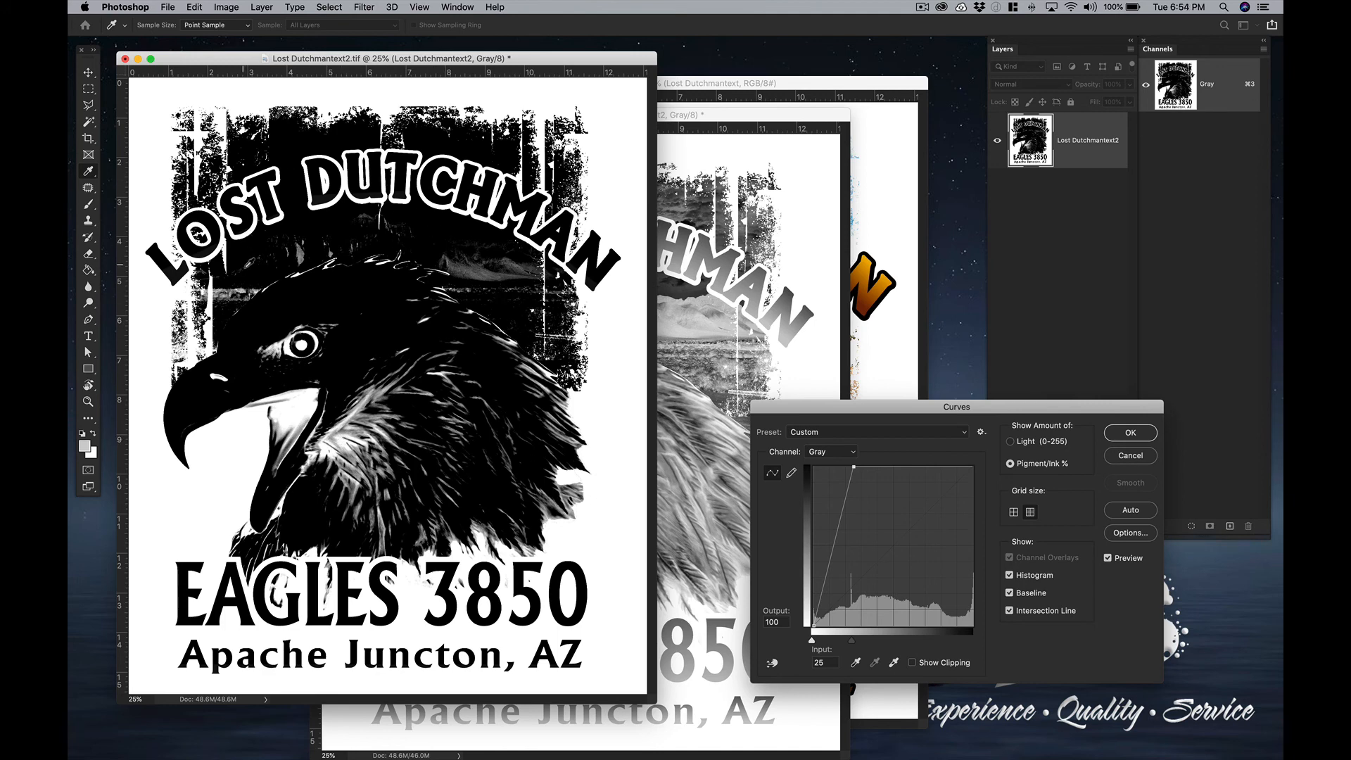
{"action": "left_click_drag", "start_coordinate": [859, 468], "coordinate": [818, 448]}
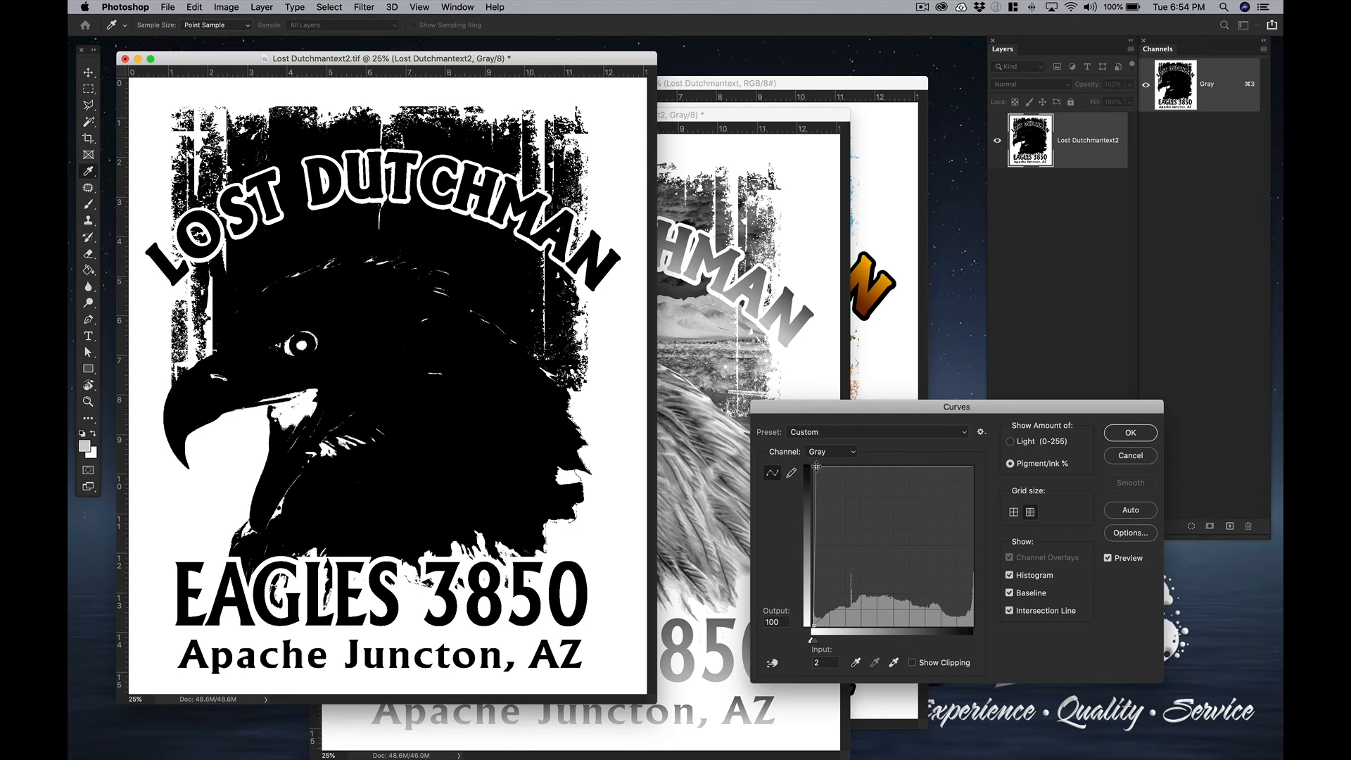
{"action": "left_click_drag", "start_coordinate": [816, 466], "coordinate": [856, 467]}
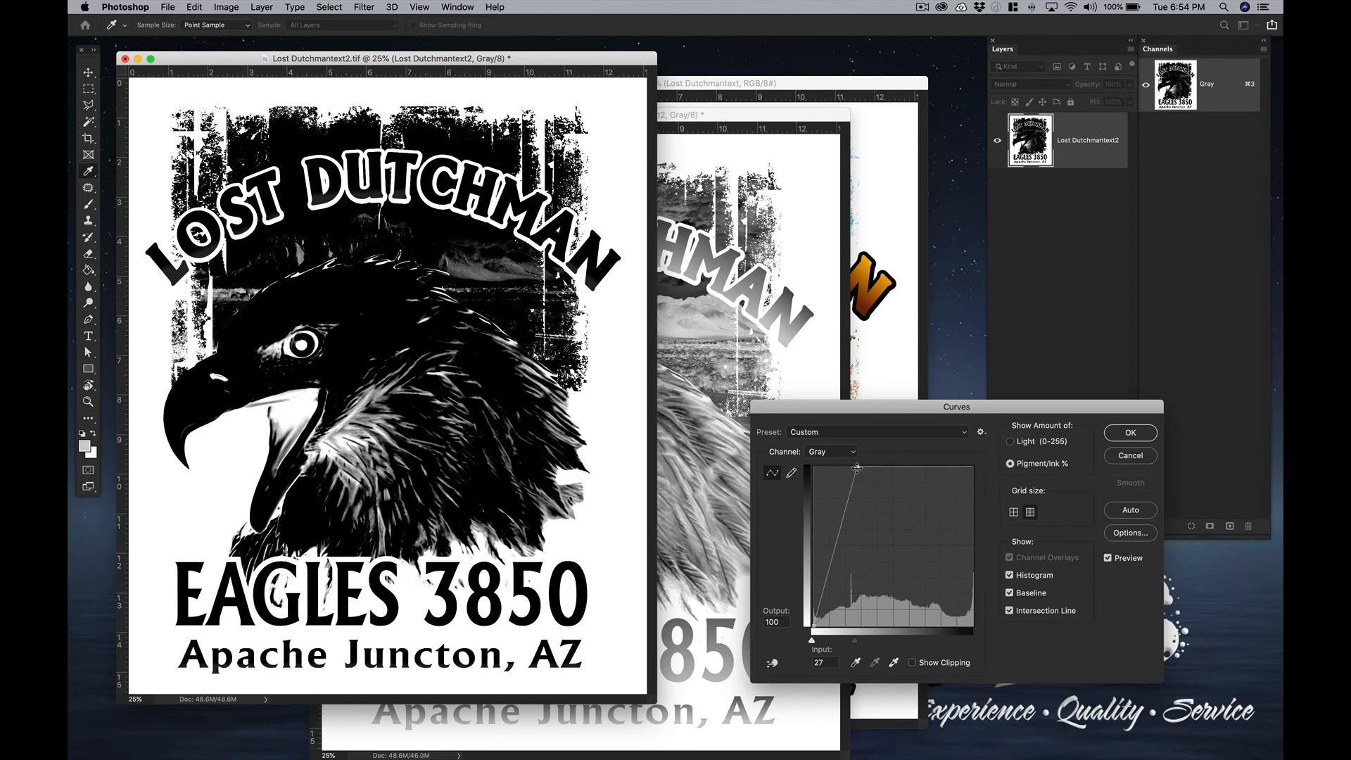
{"action": "left_click_drag", "start_coordinate": [857, 468], "coordinate": [855, 465]}
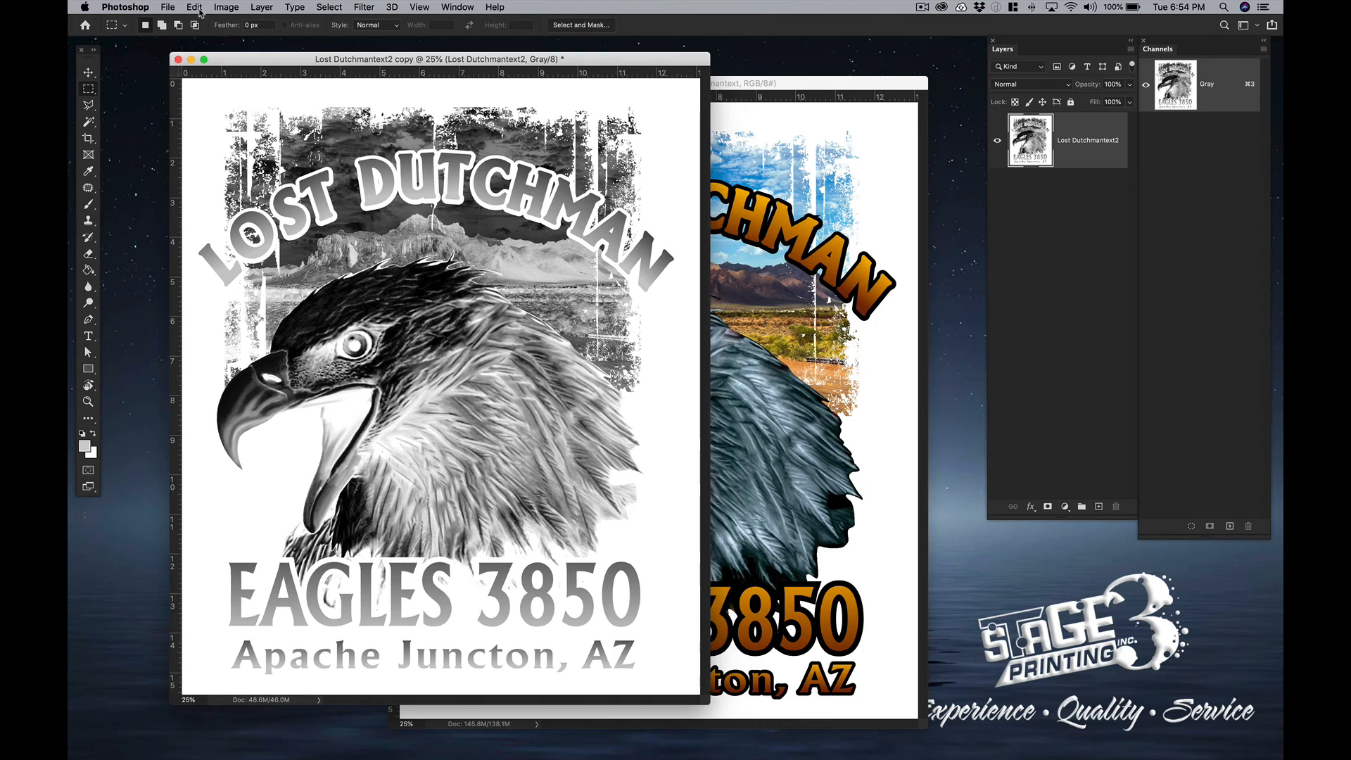
Lighten Lost Dutchmantext2 copy with Curves, moving the 0% output point to an input of 74%.
{"action": "left_click", "coordinate": [226, 7]}
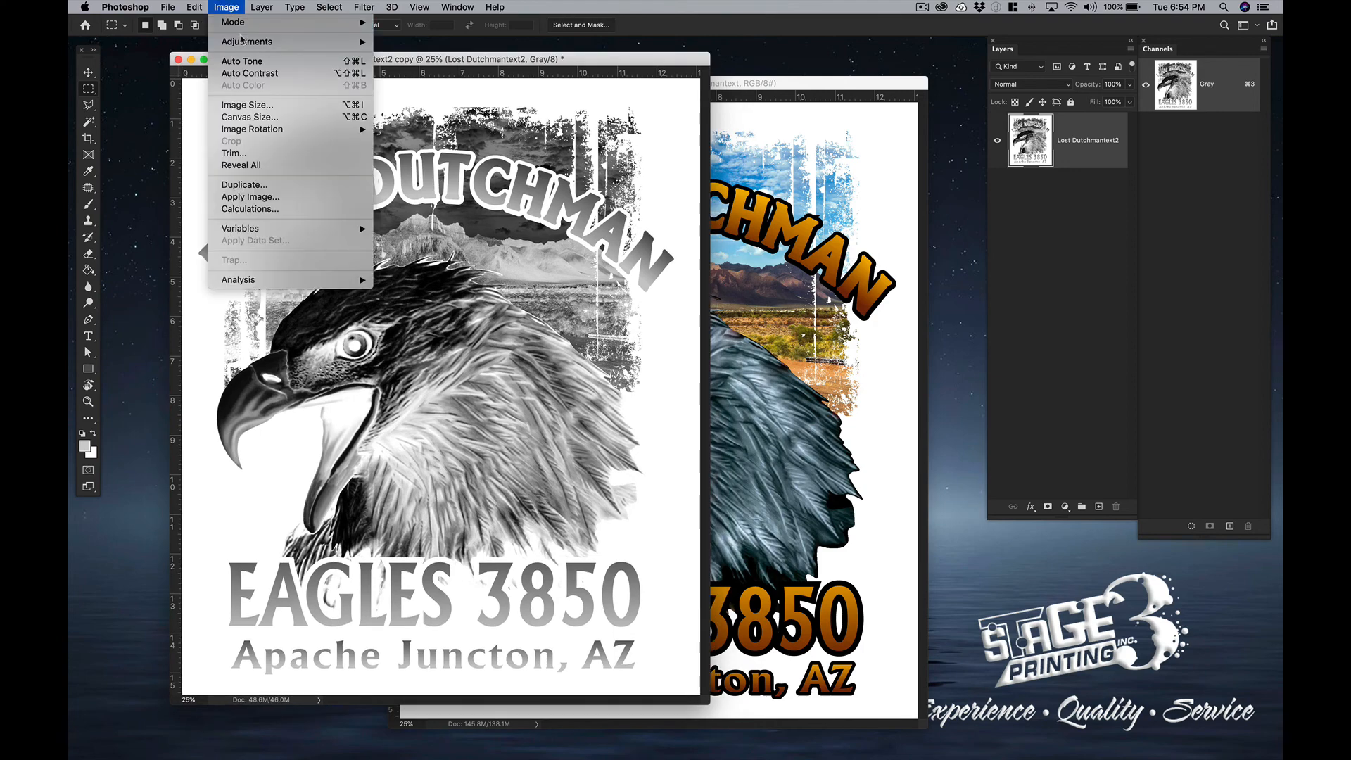
{"action": "mouse_move", "coordinate": [247, 42]}
{"action": "left_click", "coordinate": [415, 65]}
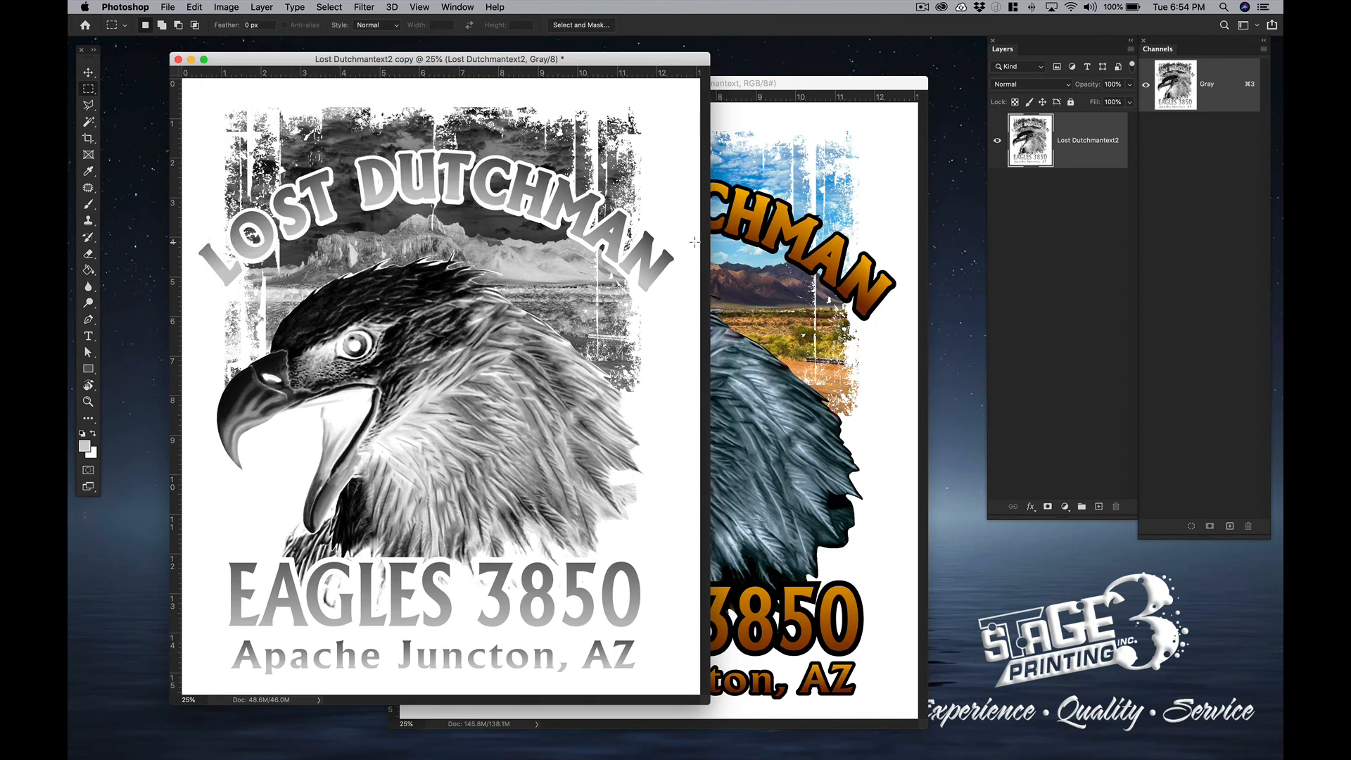
{"action": "left_click_drag", "start_coordinate": [812, 640], "coordinate": [915, 690]}
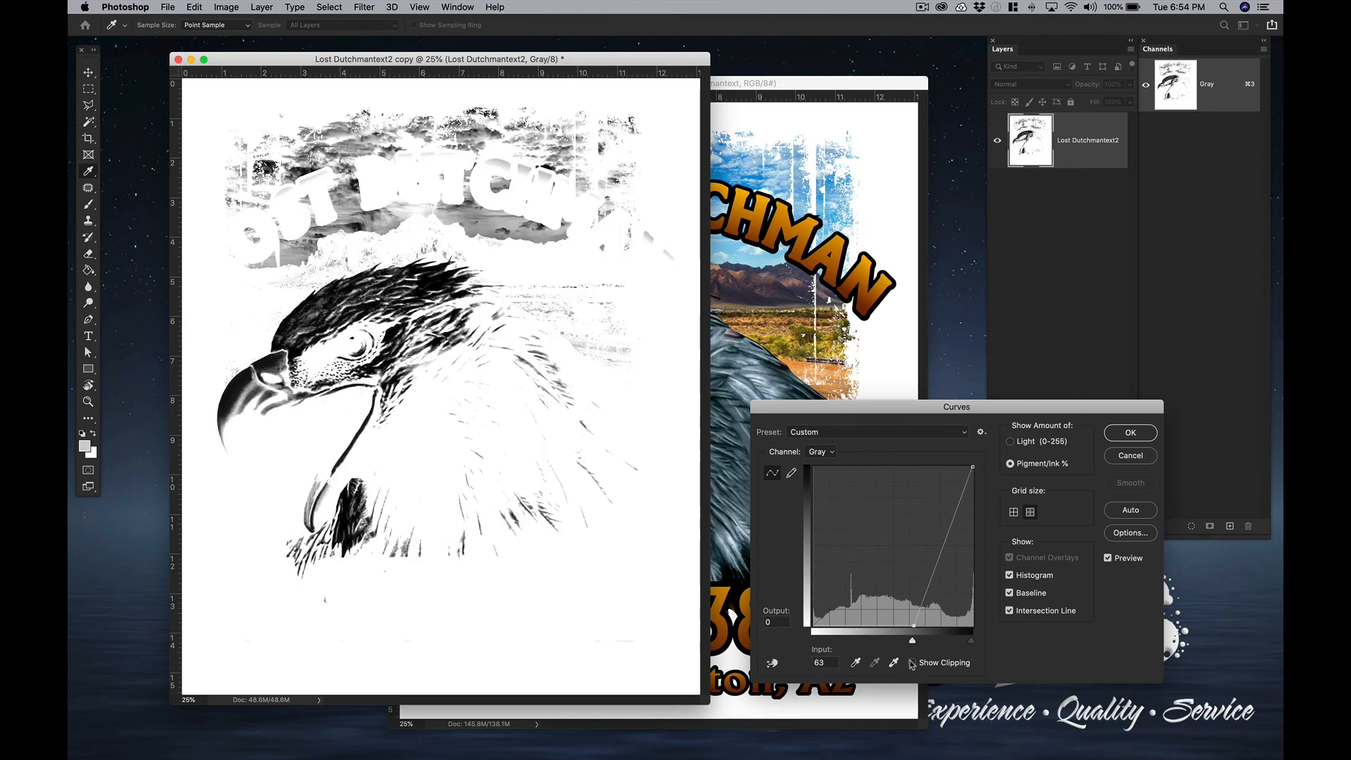
{"action": "left_click_drag", "start_coordinate": [915, 625], "coordinate": [929, 635]}
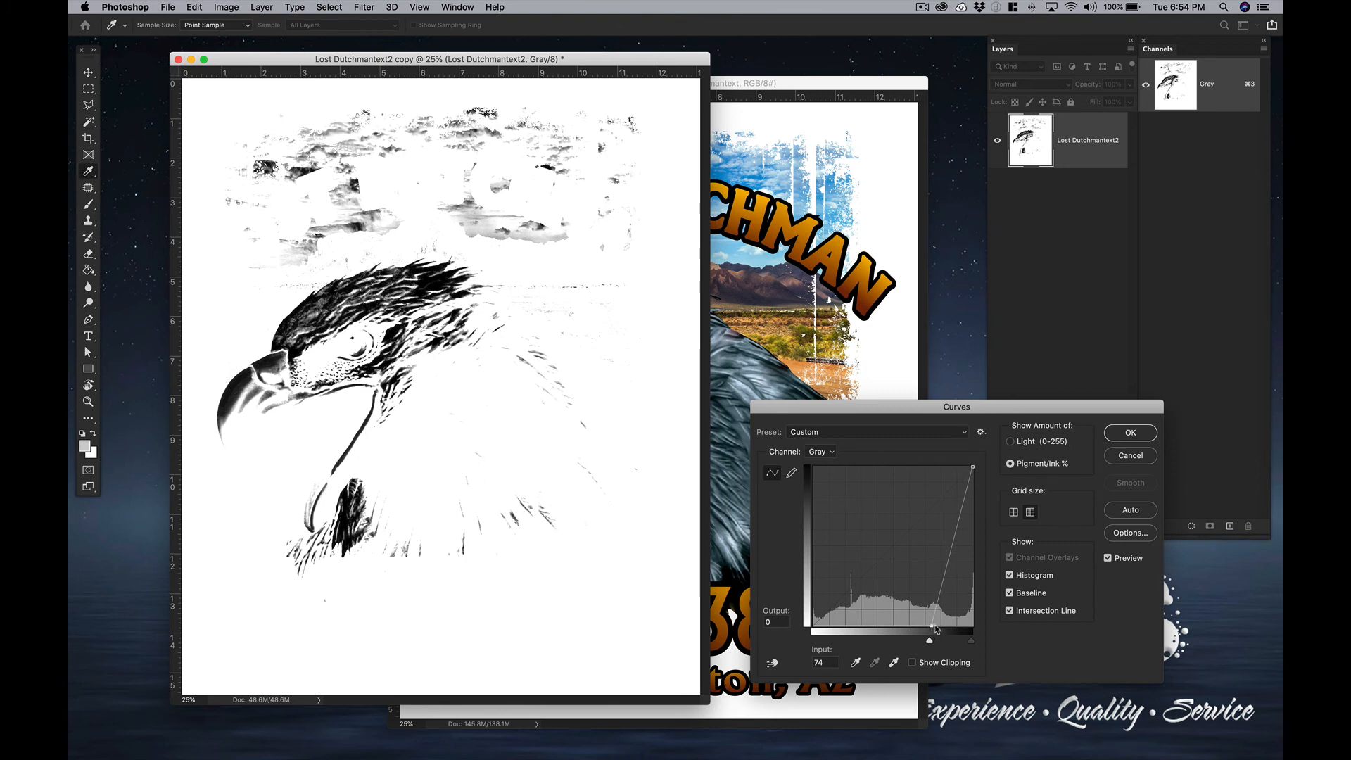
{"action": "left_click", "coordinate": [1132, 433]}
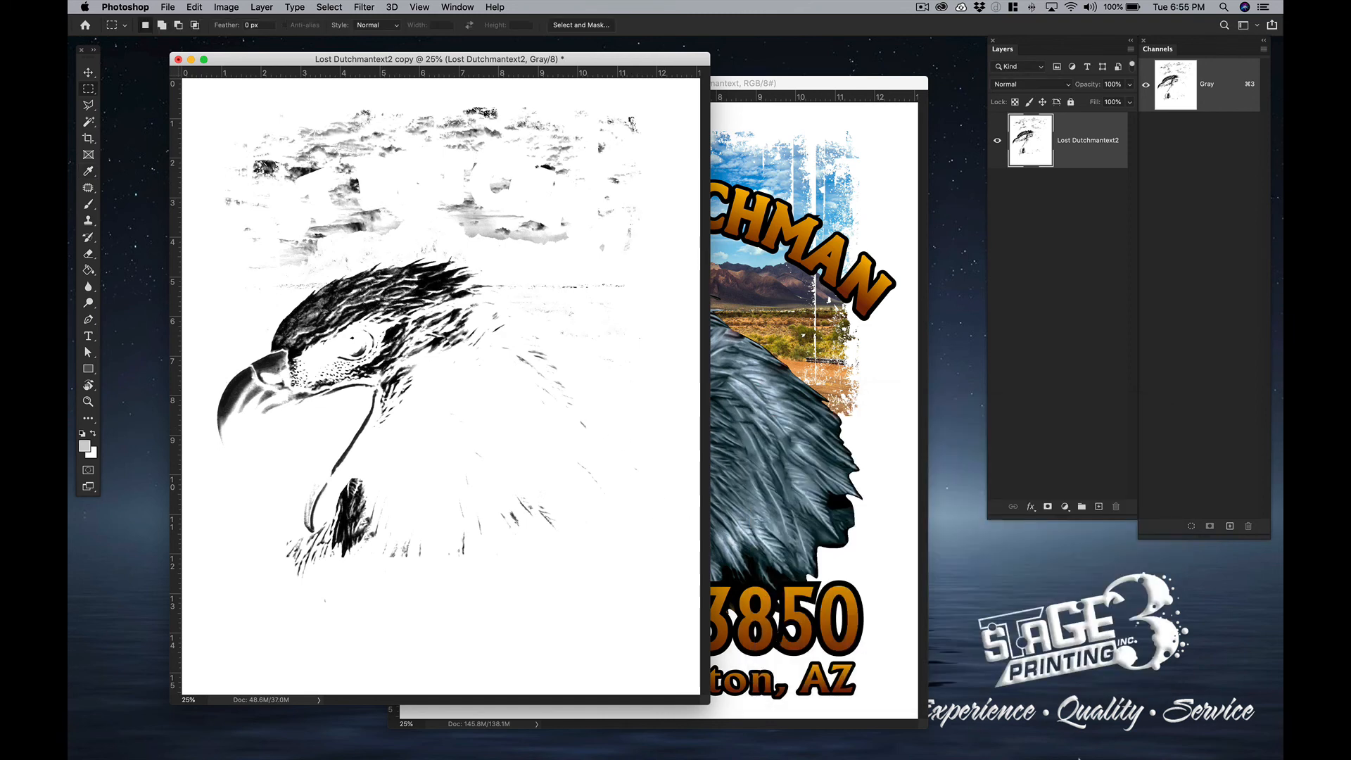
Restore the minimized Lost Dutchmantext2.tif and copy its Gray channel into the colour Lost Dutchmantext.tif as a new channel.
{"action": "mouse_move", "coordinate": [1063, 758]}
{"action": "left_click", "coordinate": [1126, 721]}
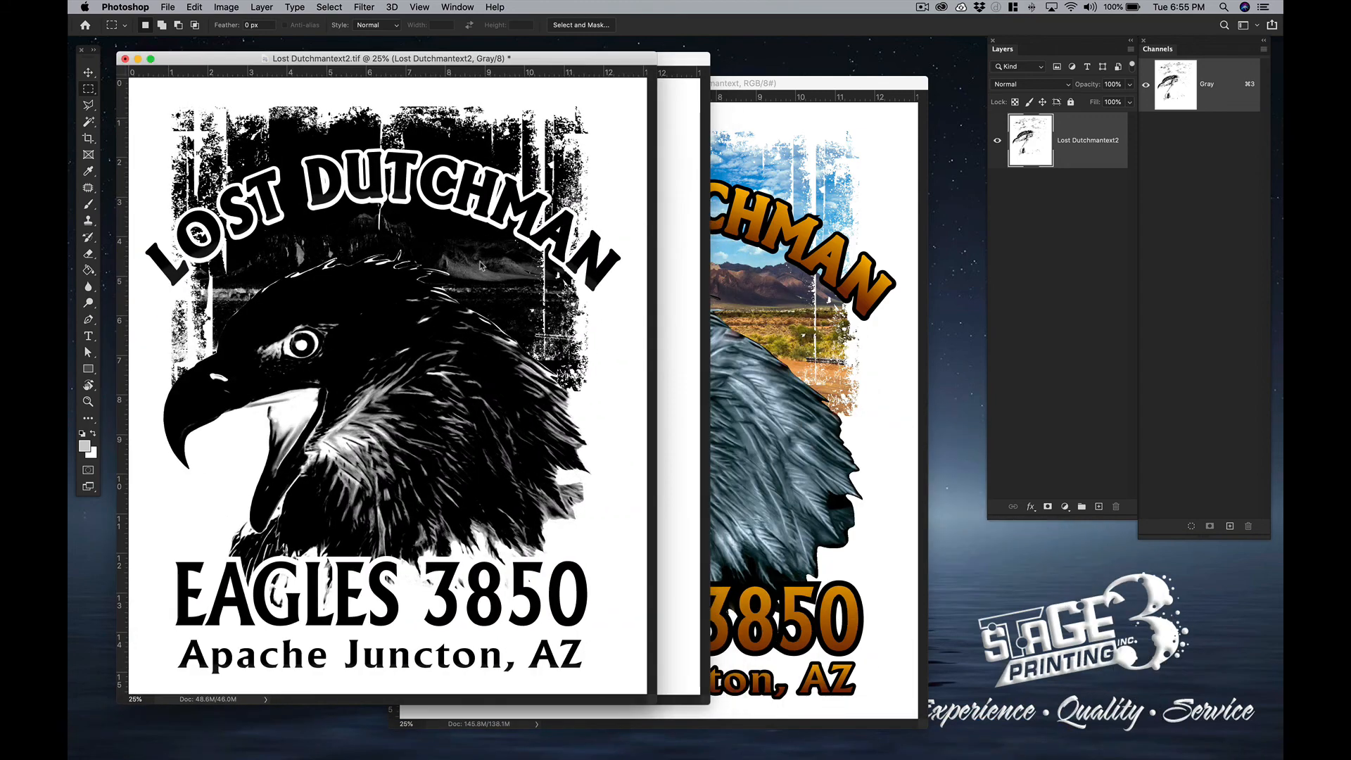
{"action": "left_click", "coordinate": [735, 86]}
{"action": "left_click_drag", "start_coordinate": [736, 86], "coordinate": [752, 78]}
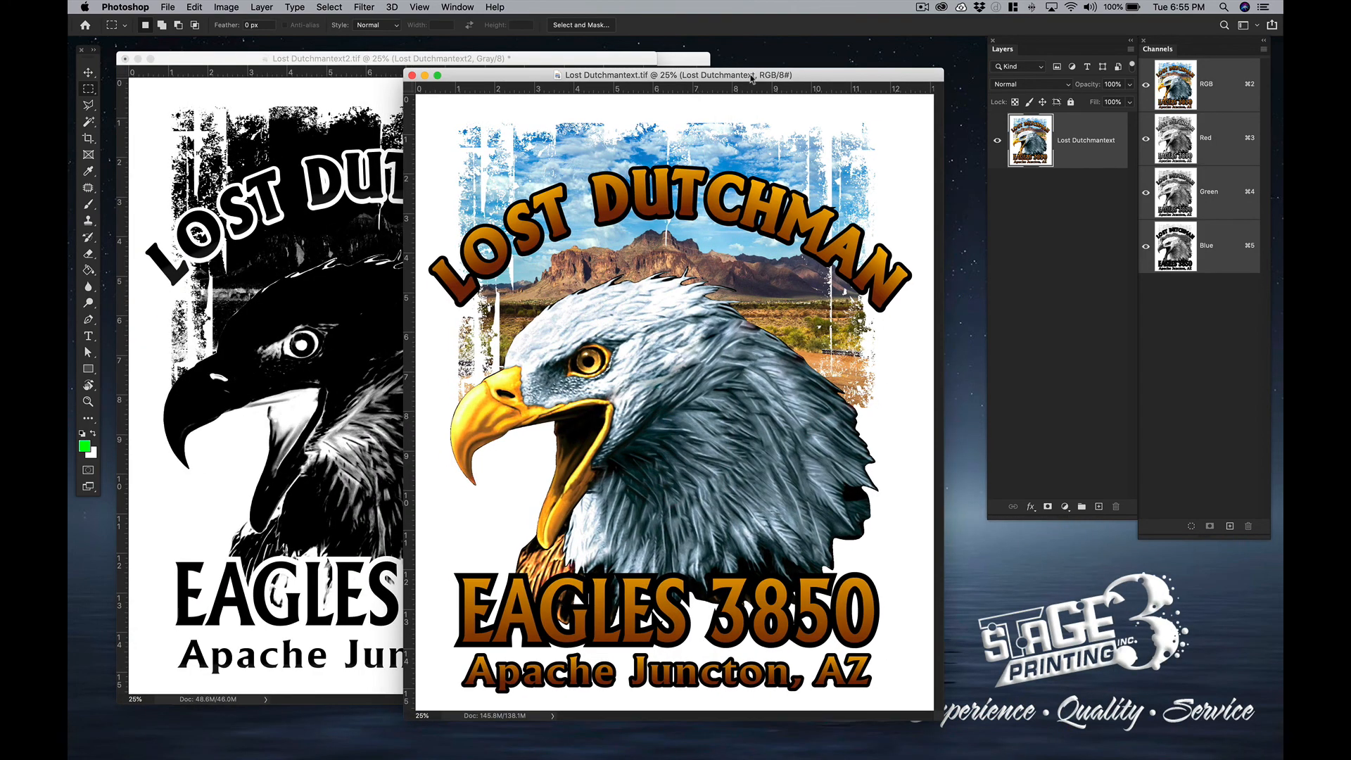
{"action": "left_click_drag", "start_coordinate": [510, 78], "coordinate": [512, 77]}
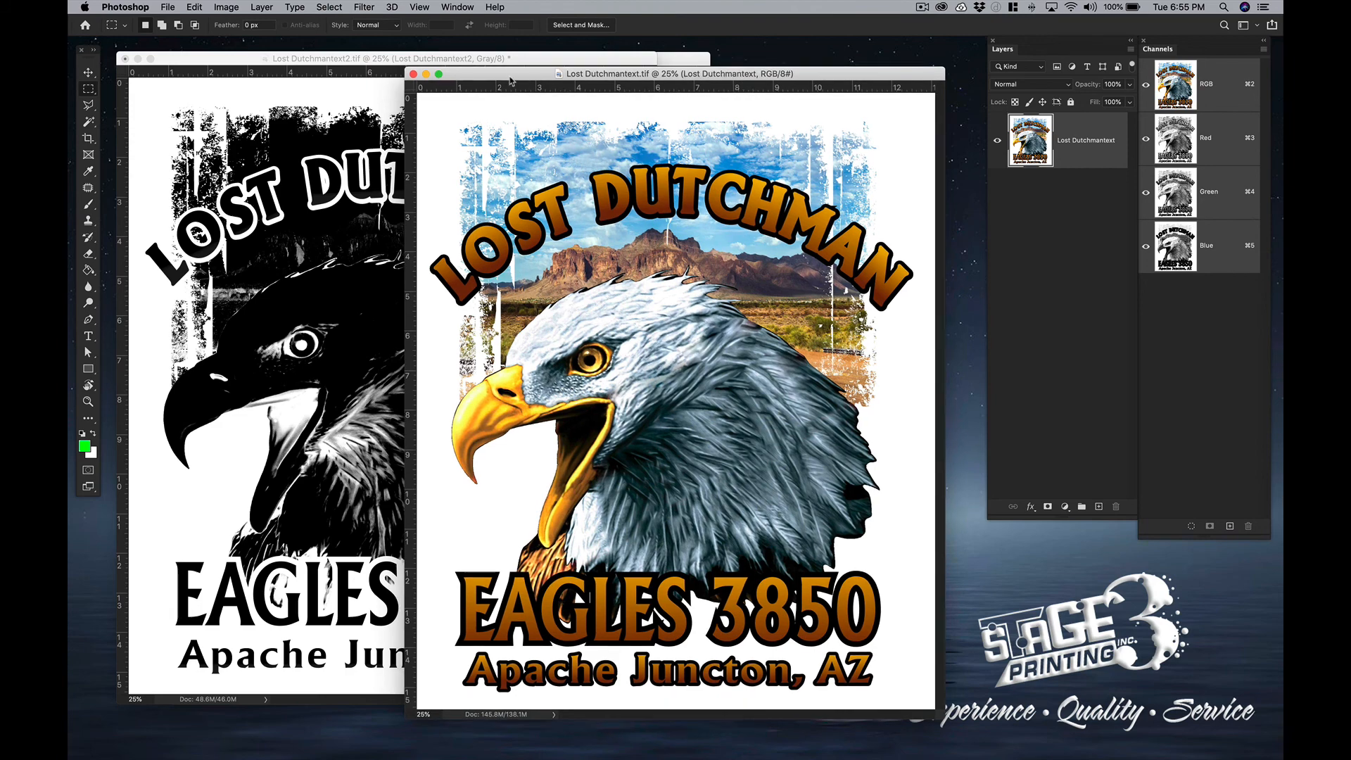
{"action": "left_click", "coordinate": [312, 60]}
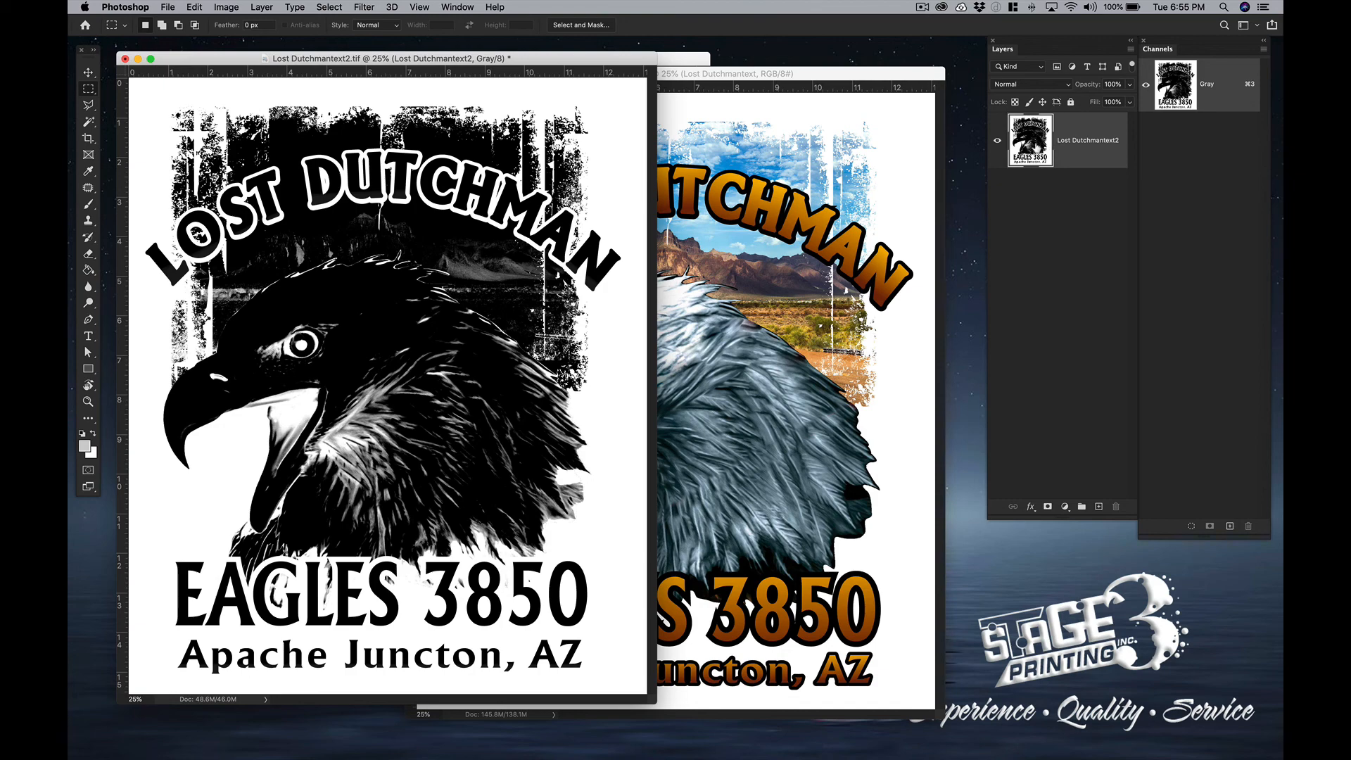
{"action": "left_click_drag", "start_coordinate": [1174, 86], "coordinate": [761, 229]}
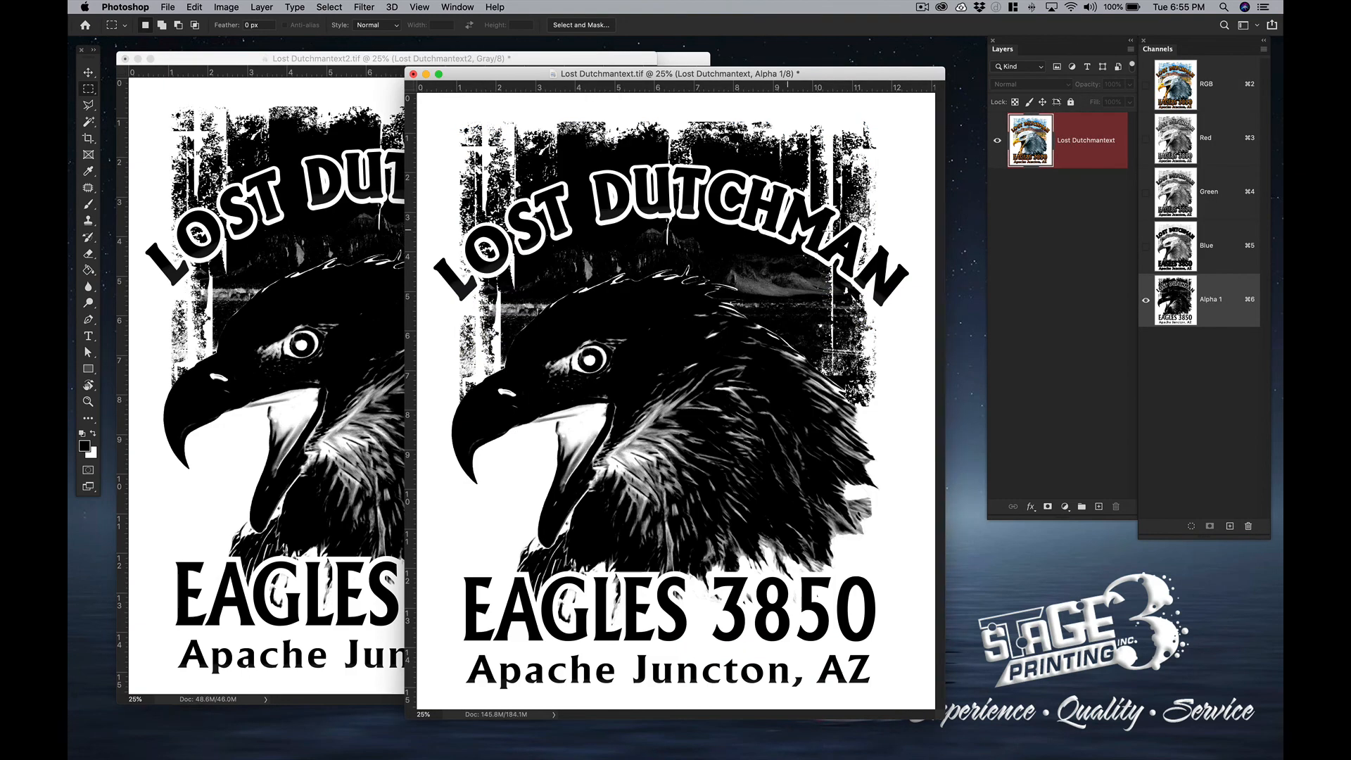
Minimize Lost Dutchmantext2.tif and copy the Gray channel of Lost Dutchmantext2 copy into Lost Dutchmantext.tif as a new channel.
{"action": "left_click", "coordinate": [1145, 299]}
{"action": "left_click", "coordinate": [244, 59]}
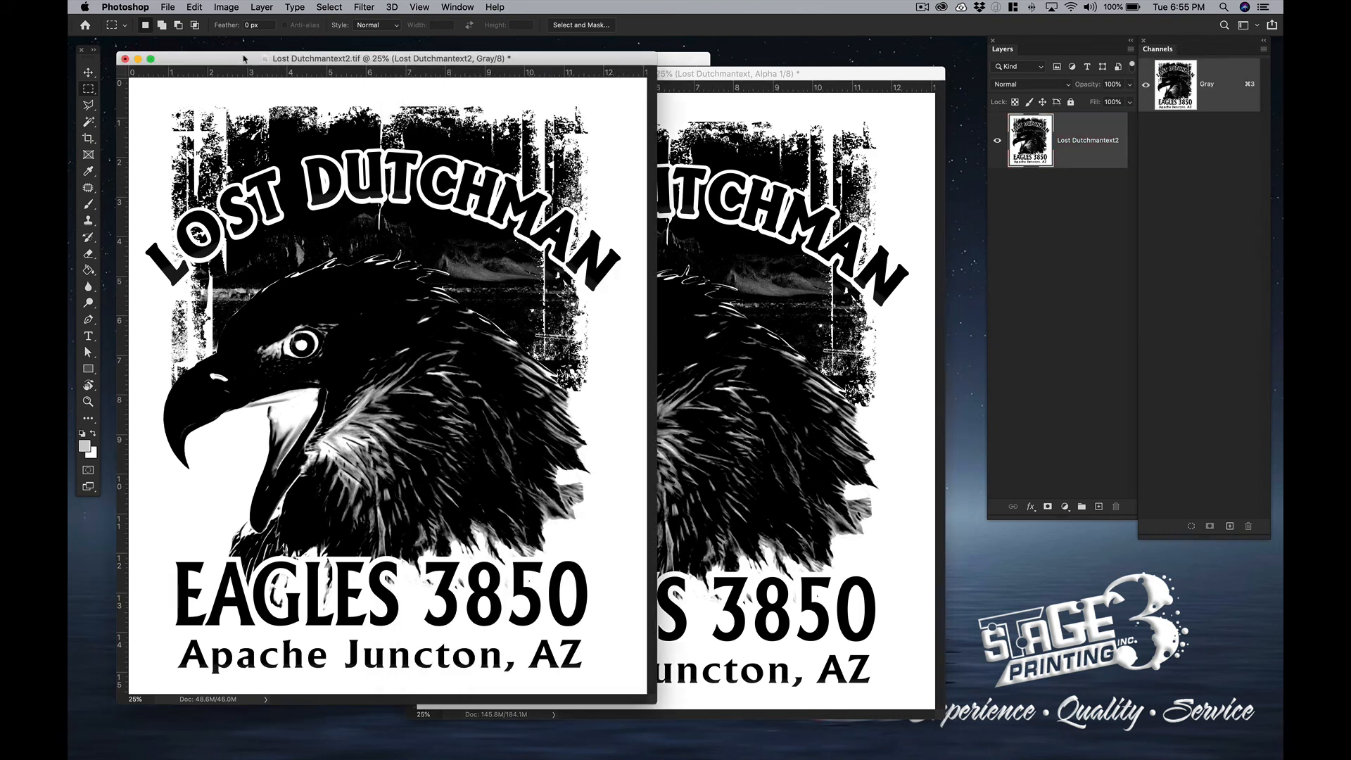
{"action": "left_click", "coordinate": [138, 59]}
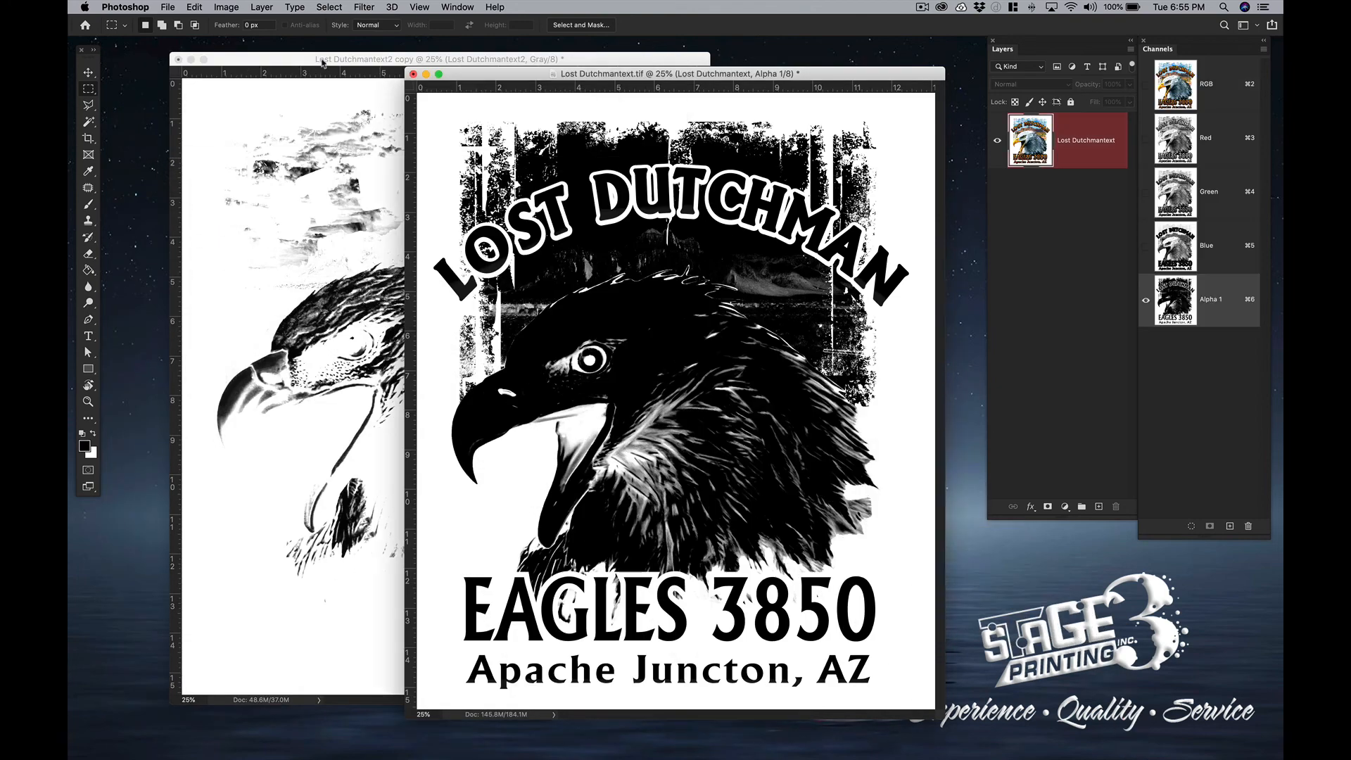
{"action": "left_click", "coordinate": [277, 60]}
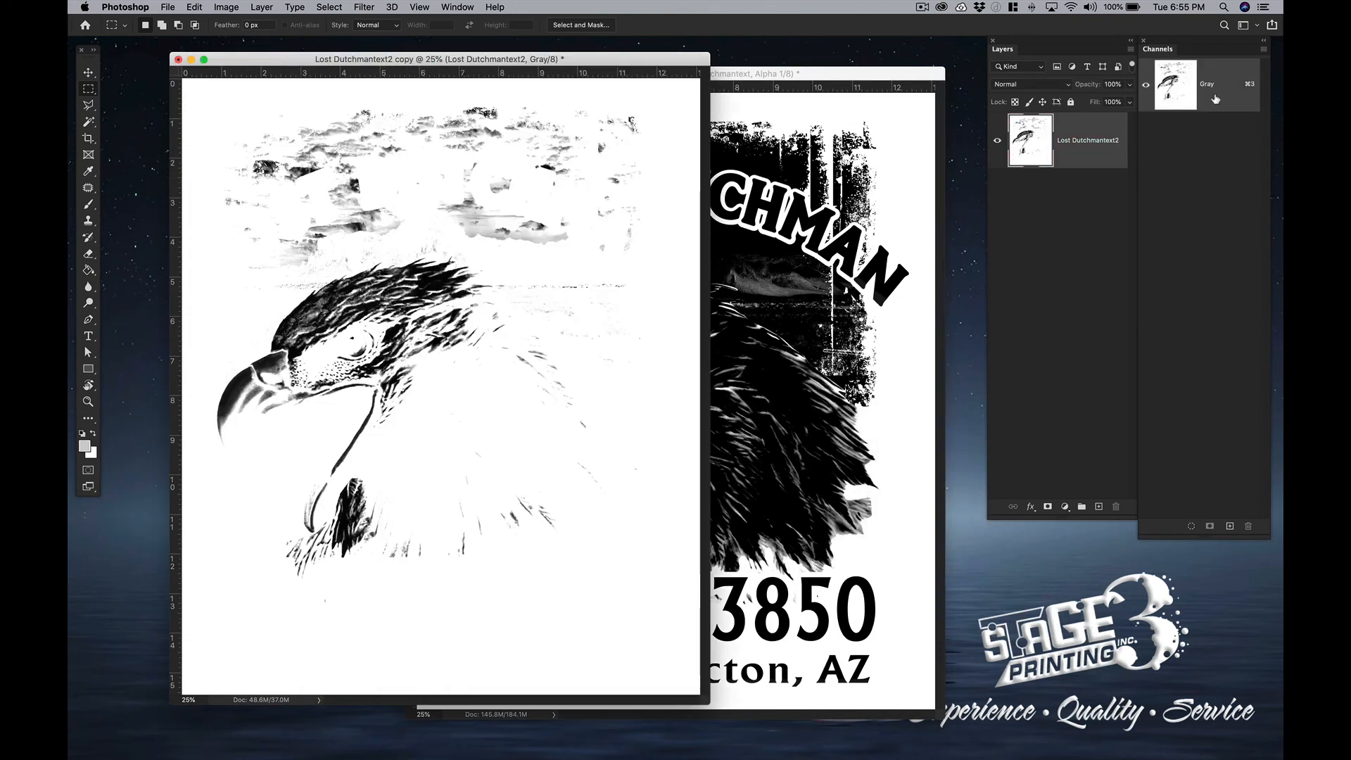
{"action": "left_click_drag", "start_coordinate": [1221, 99], "coordinate": [802, 232]}
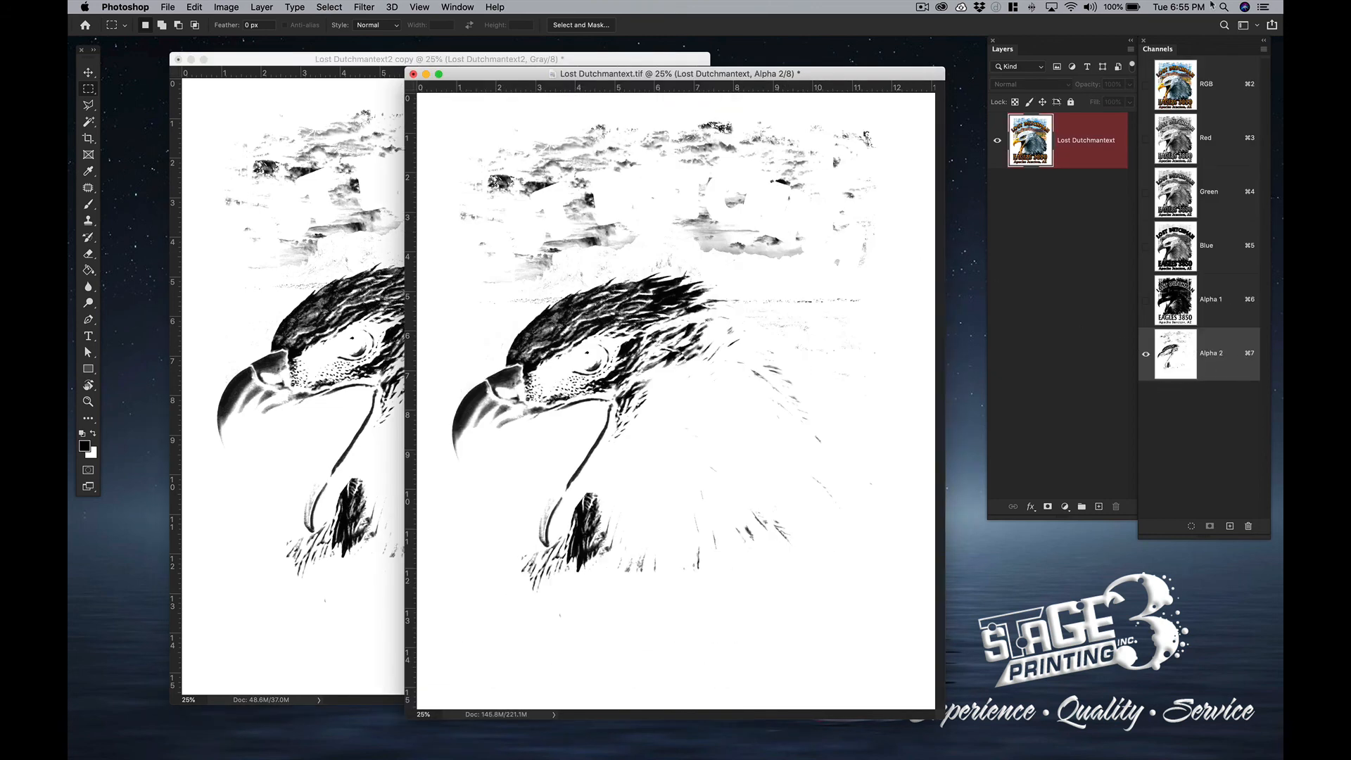
Convert the Alpha 1 channel to a white (ffffff) spot colour channel at 100% solidity named WHITEBASE.
{"action": "left_click_drag", "start_coordinate": [1083, 47], "coordinate": [1041, 47]}
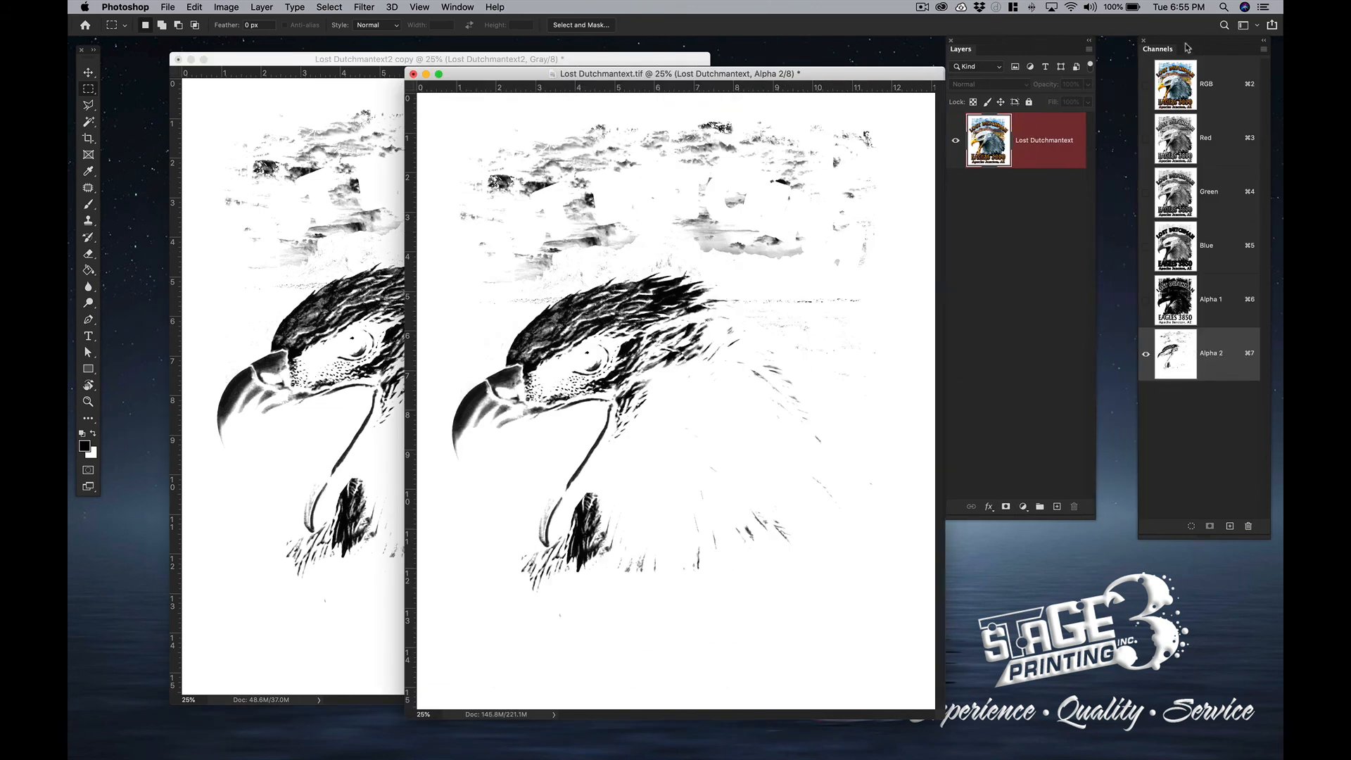
{"action": "left_click_drag", "start_coordinate": [1185, 48], "coordinate": [1162, 44]}
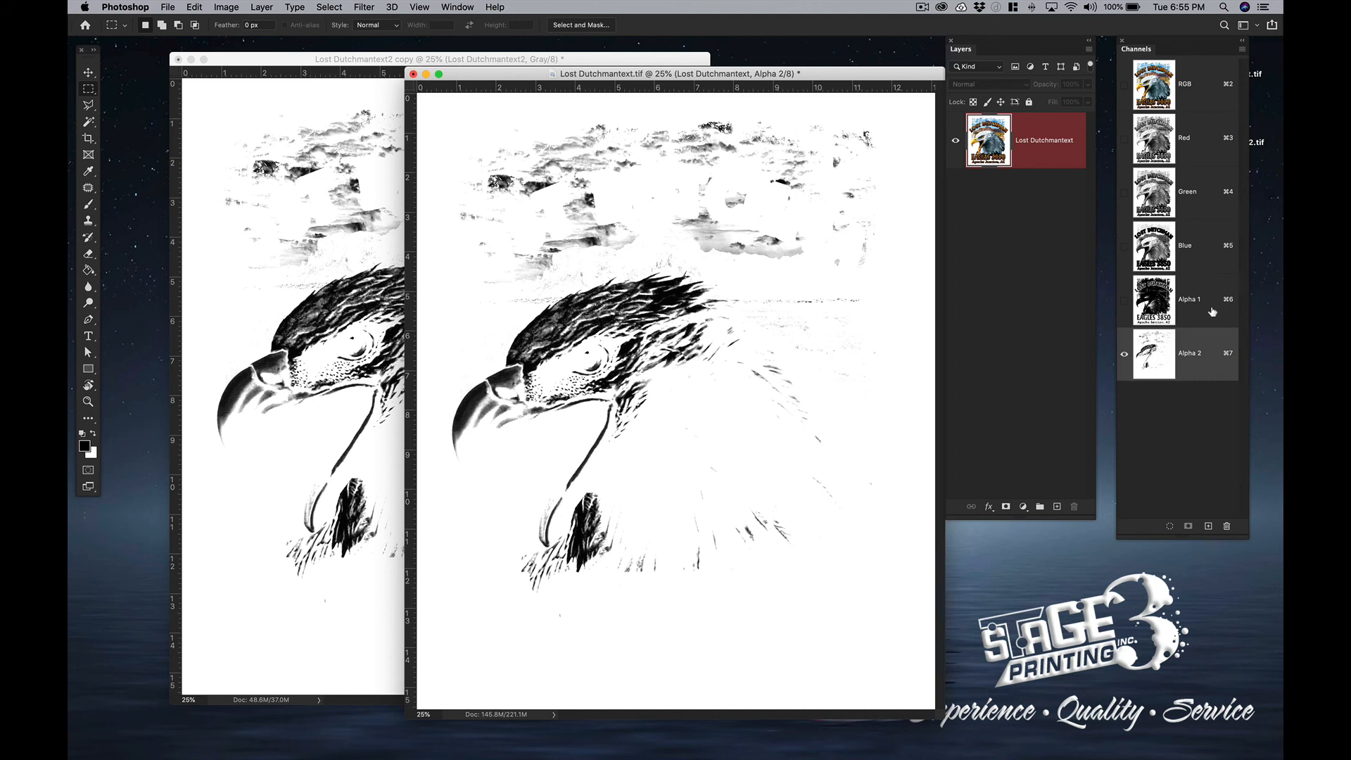
{"action": "double_click", "coordinate": [1212, 312]}
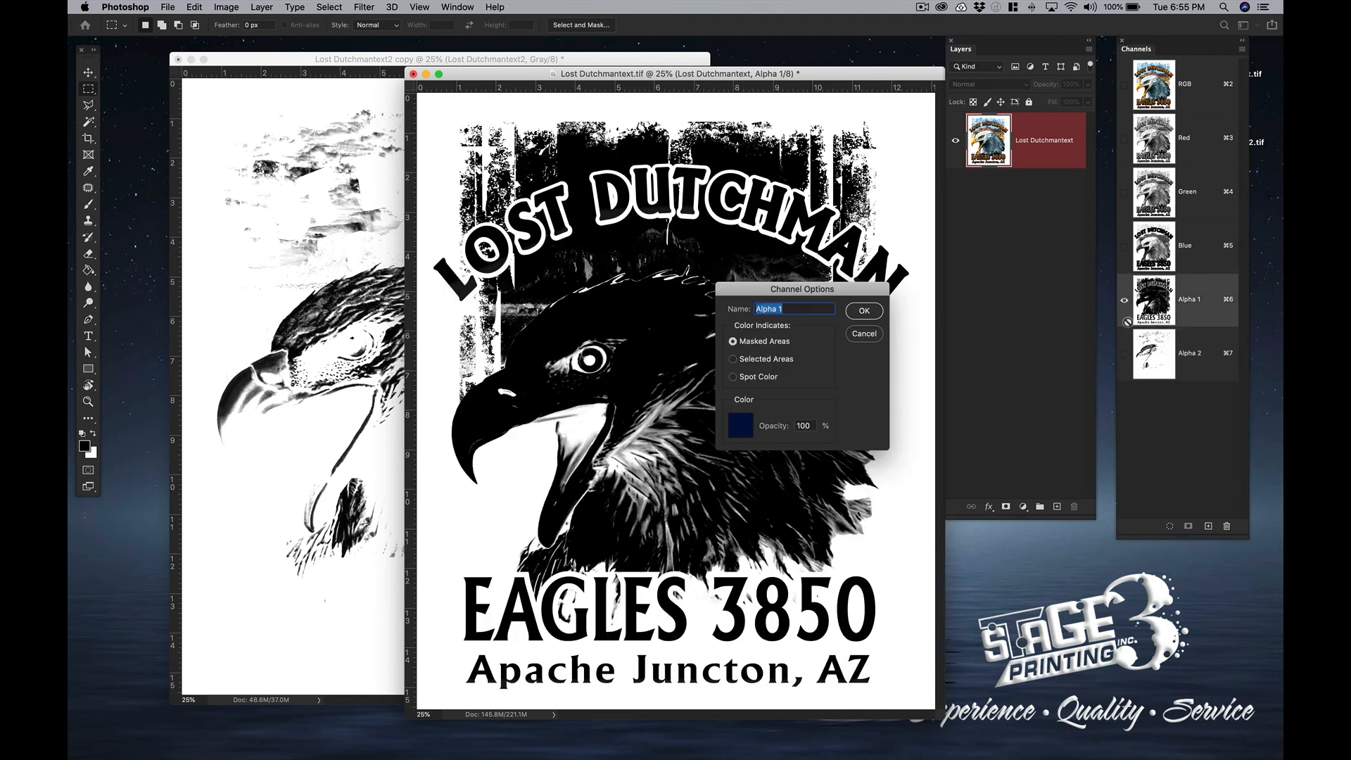
{"action": "left_click", "coordinate": [733, 376]}
{"action": "left_click", "coordinate": [737, 432]}
{"action": "left_click_drag", "start_coordinate": [792, 521], "coordinate": [737, 422]}
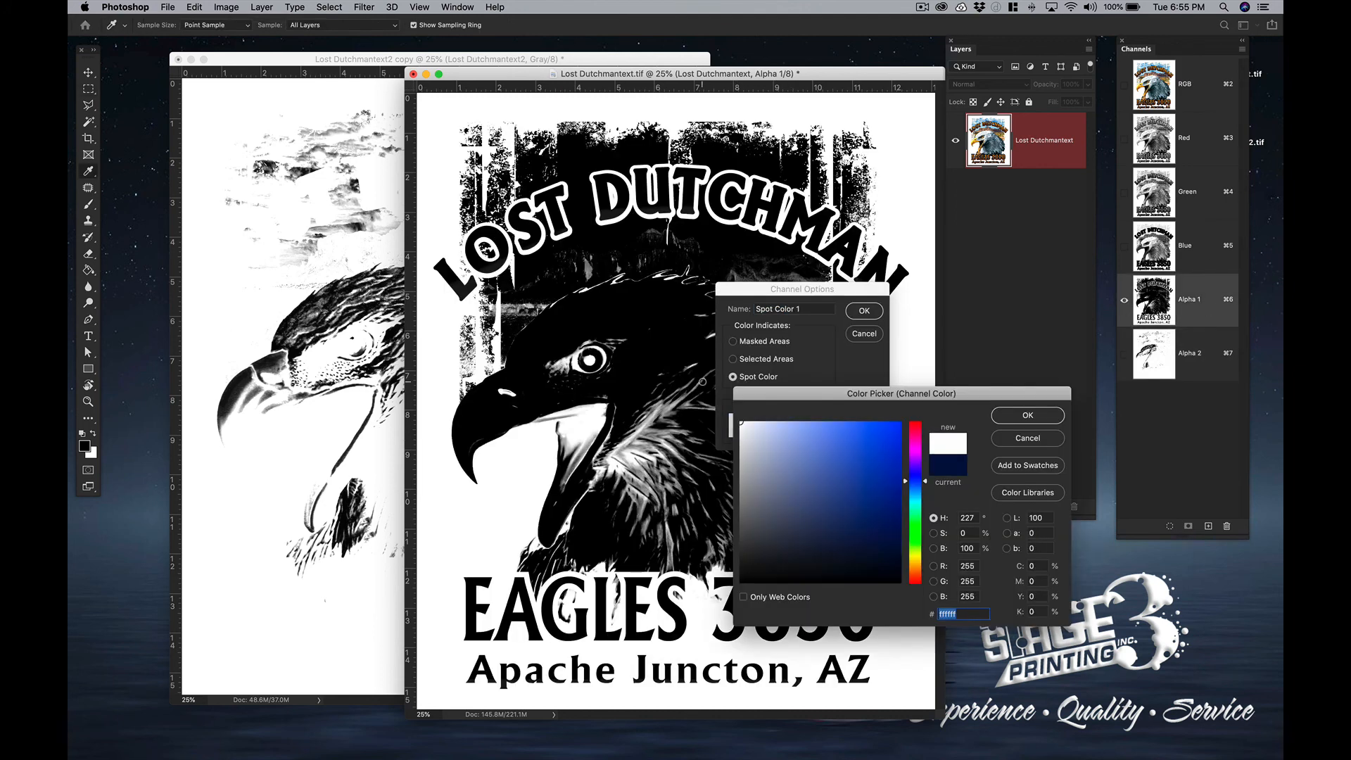
{"action": "left_click", "coordinate": [1012, 421]}
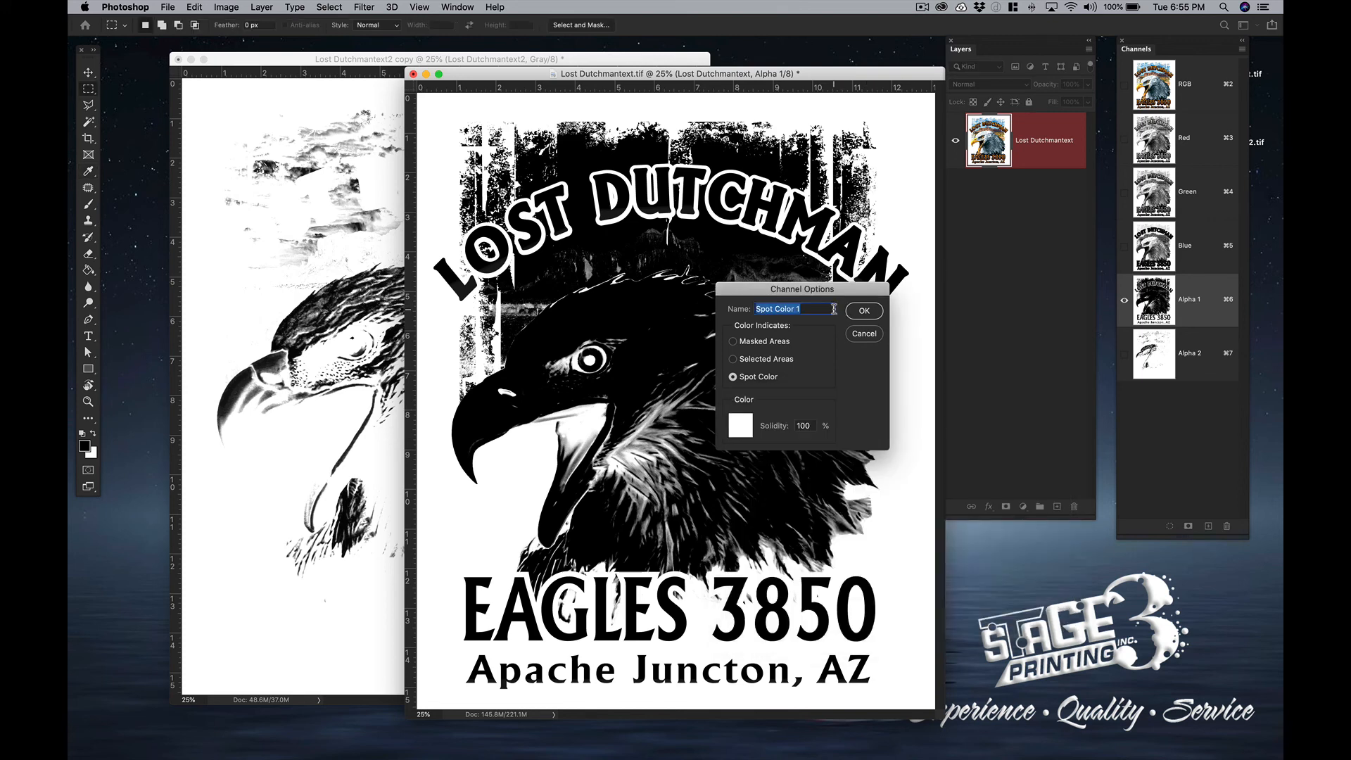
{"action": "type", "text": "WHITEBASE"}
{"action": "left_click", "coordinate": [865, 311]}
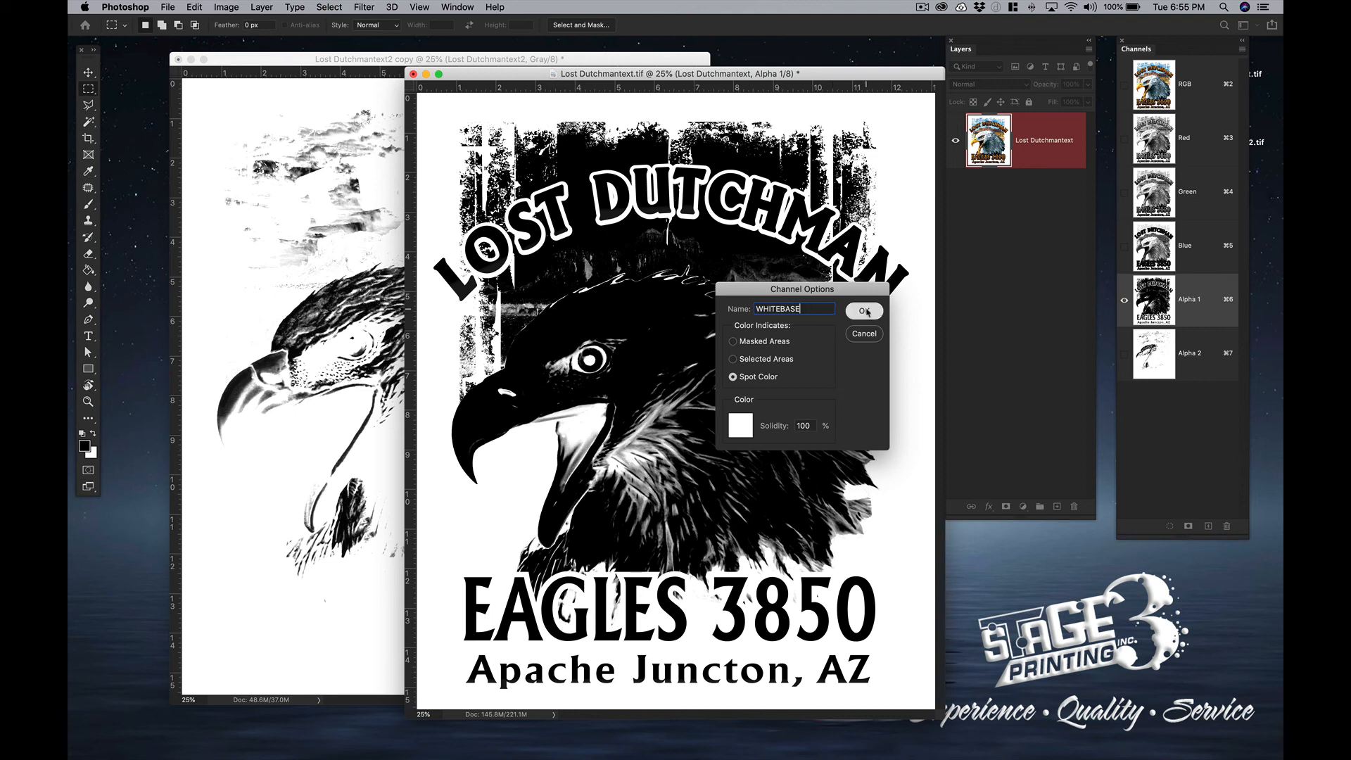
Convert the Alpha 2 channel to a white (ffffff) spot colour channel at 100% solidity named "H. HWITE".
{"action": "left_click", "coordinate": [1212, 377]}
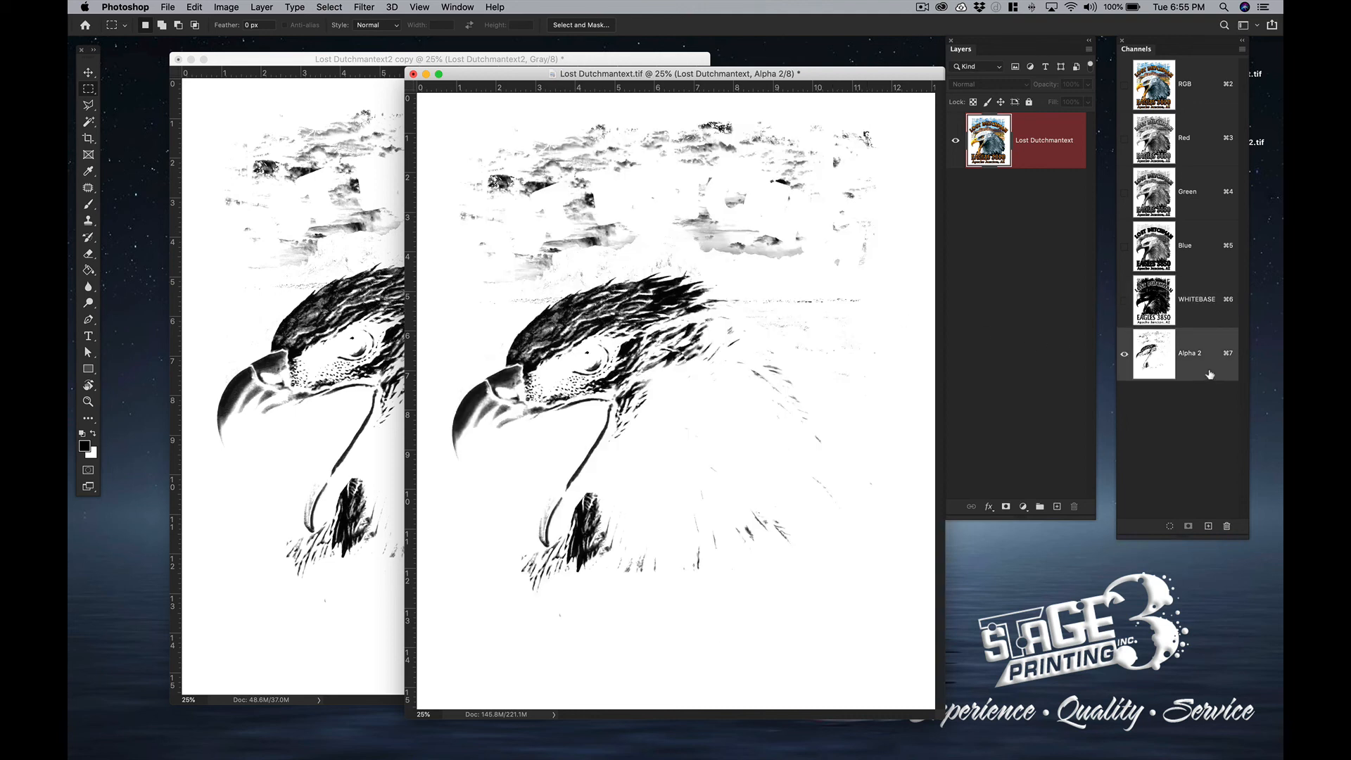
{"action": "double_click", "coordinate": [1211, 374]}
{"action": "left_click", "coordinate": [734, 379]}
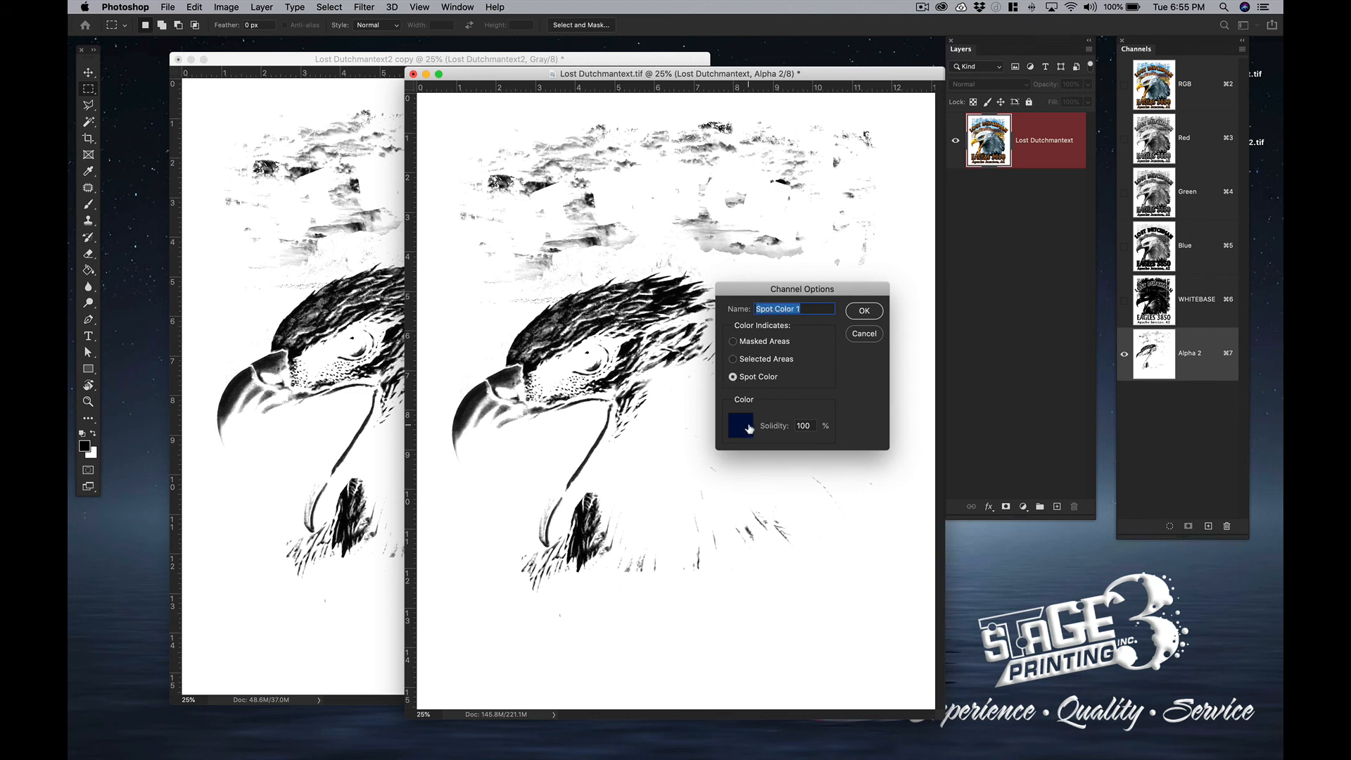
{"action": "type", "text": "H. HWITE"}
{"action": "left_click", "coordinate": [740, 426]}
{"action": "left_click", "coordinate": [741, 422]}
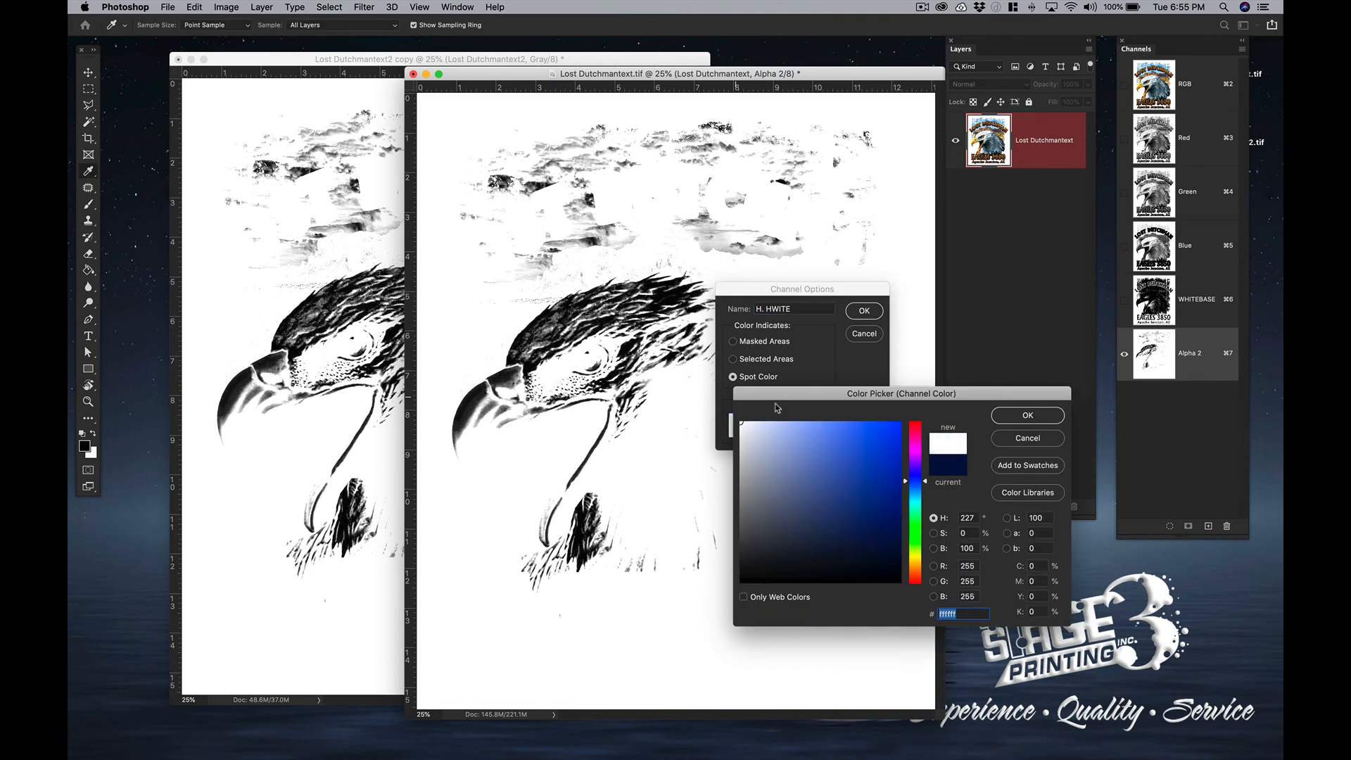
{"action": "left_click", "coordinate": [1025, 416]}
{"action": "left_click", "coordinate": [863, 311]}
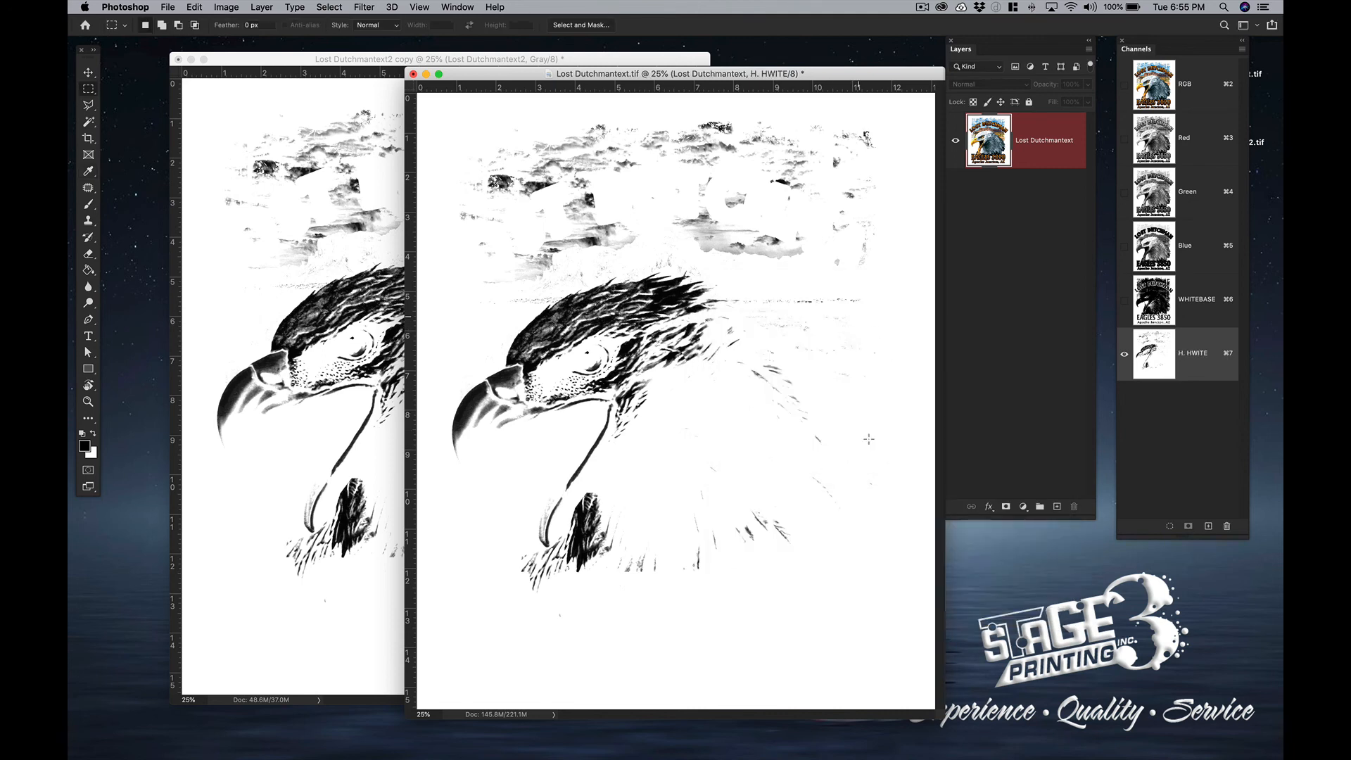
Check the spot channel options of WHITEBASE.
{"action": "left_click", "coordinate": [1221, 321]}
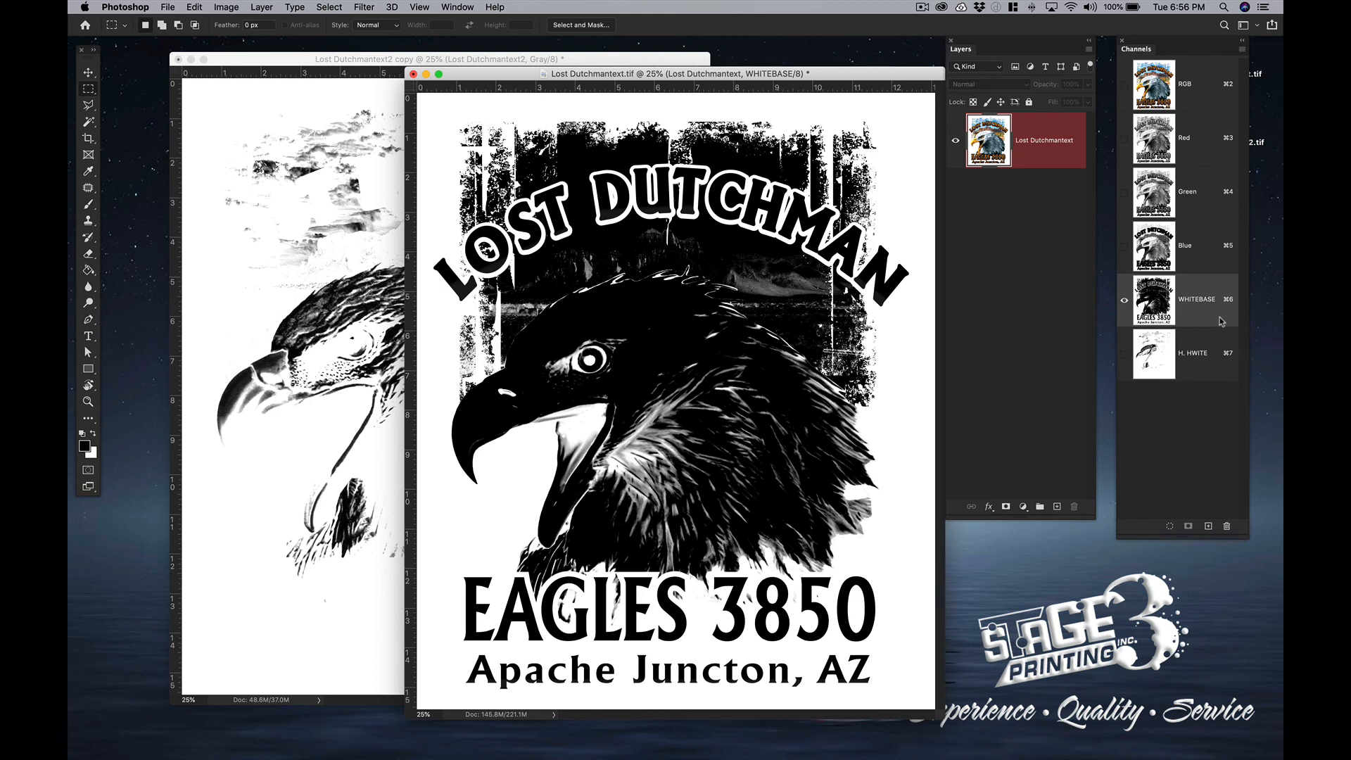
{"action": "double_click", "coordinate": [1221, 320]}
{"action": "left_click", "coordinate": [918, 366]}
Add a black (000000) spot colour channel at 100% solidity named BLACK SHIRT and place it directly above WHITEBASE.
{"action": "left_click_drag", "start_coordinate": [1246, 538], "coordinate": [1263, 690]}
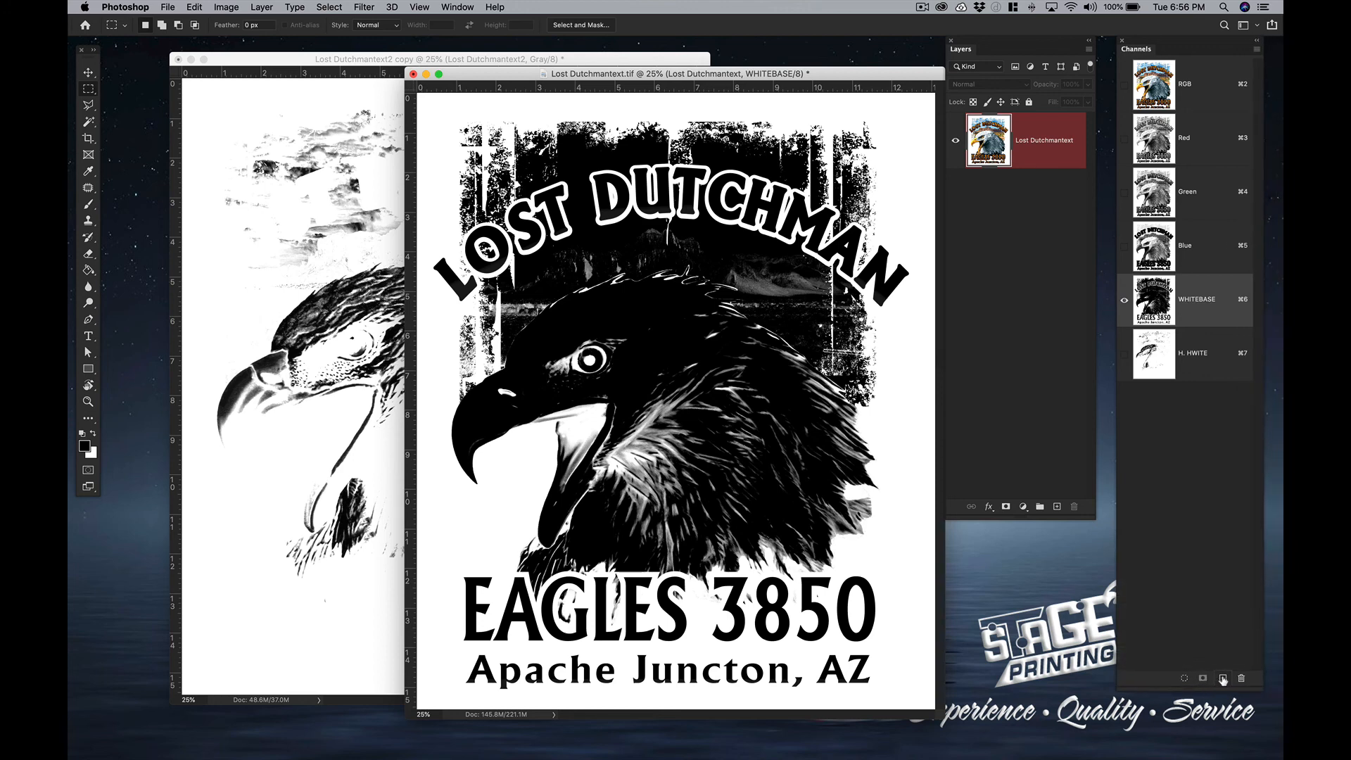
{"action": "left_click", "coordinate": [1223, 679]}
{"action": "double_click", "coordinate": [1148, 408]}
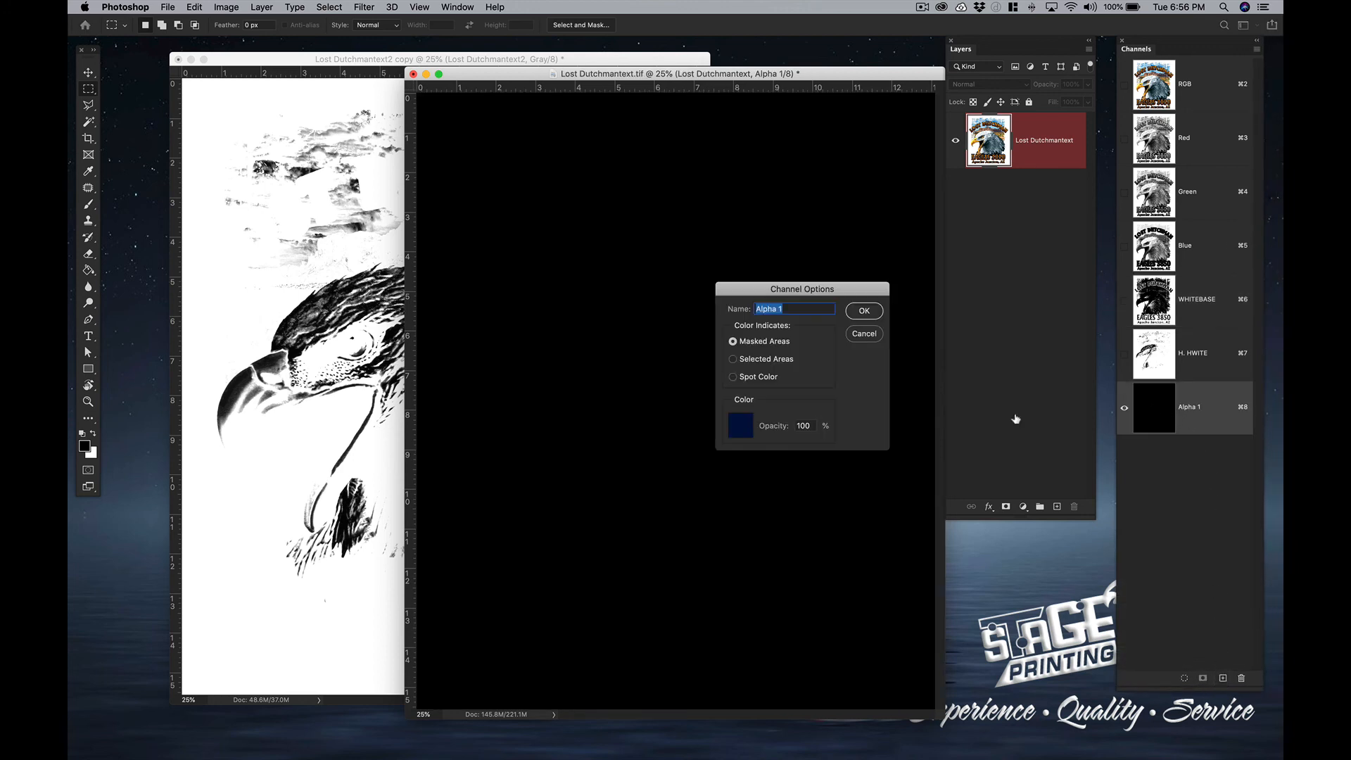
{"action": "left_click", "coordinate": [732, 377]}
{"action": "left_click", "coordinate": [744, 423]}
{"action": "left_click_drag", "start_coordinate": [809, 534], "coordinate": [715, 611]}
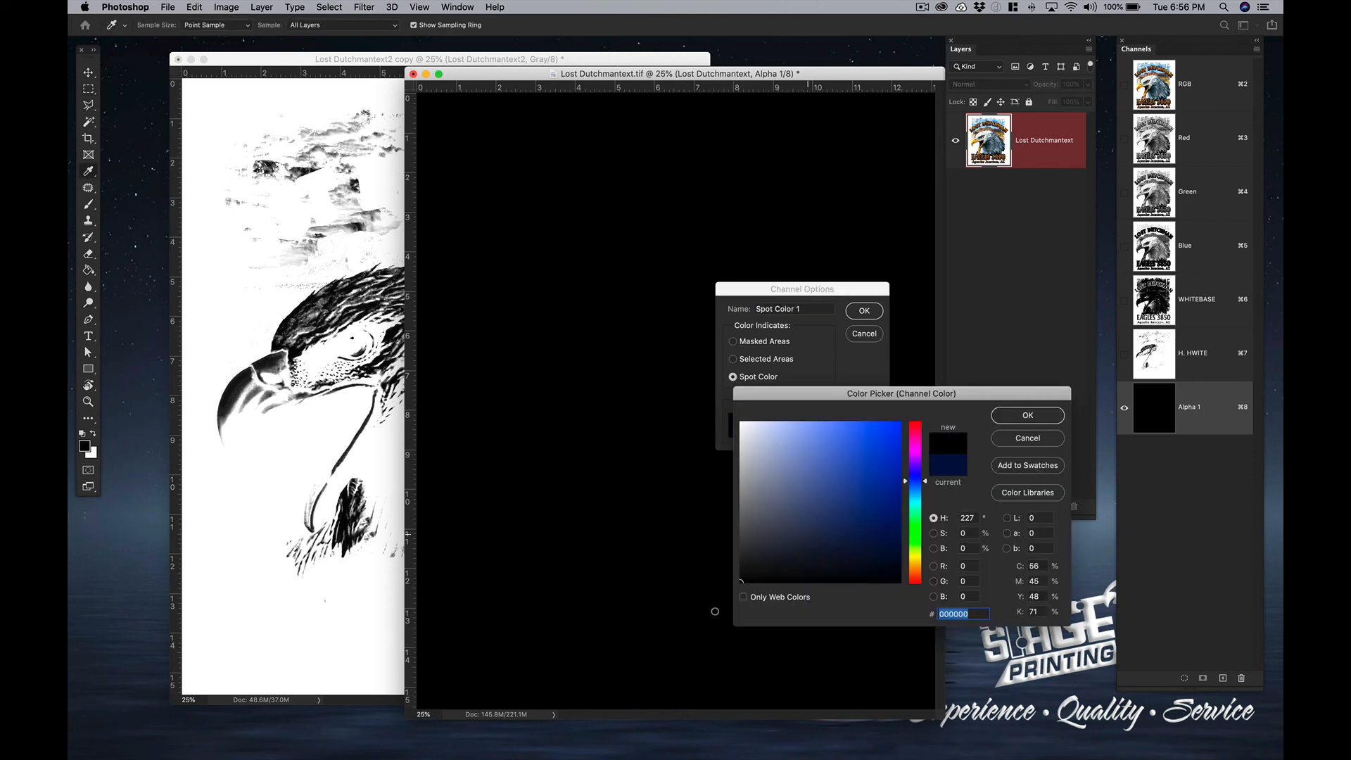
{"action": "left_click", "coordinate": [1010, 417]}
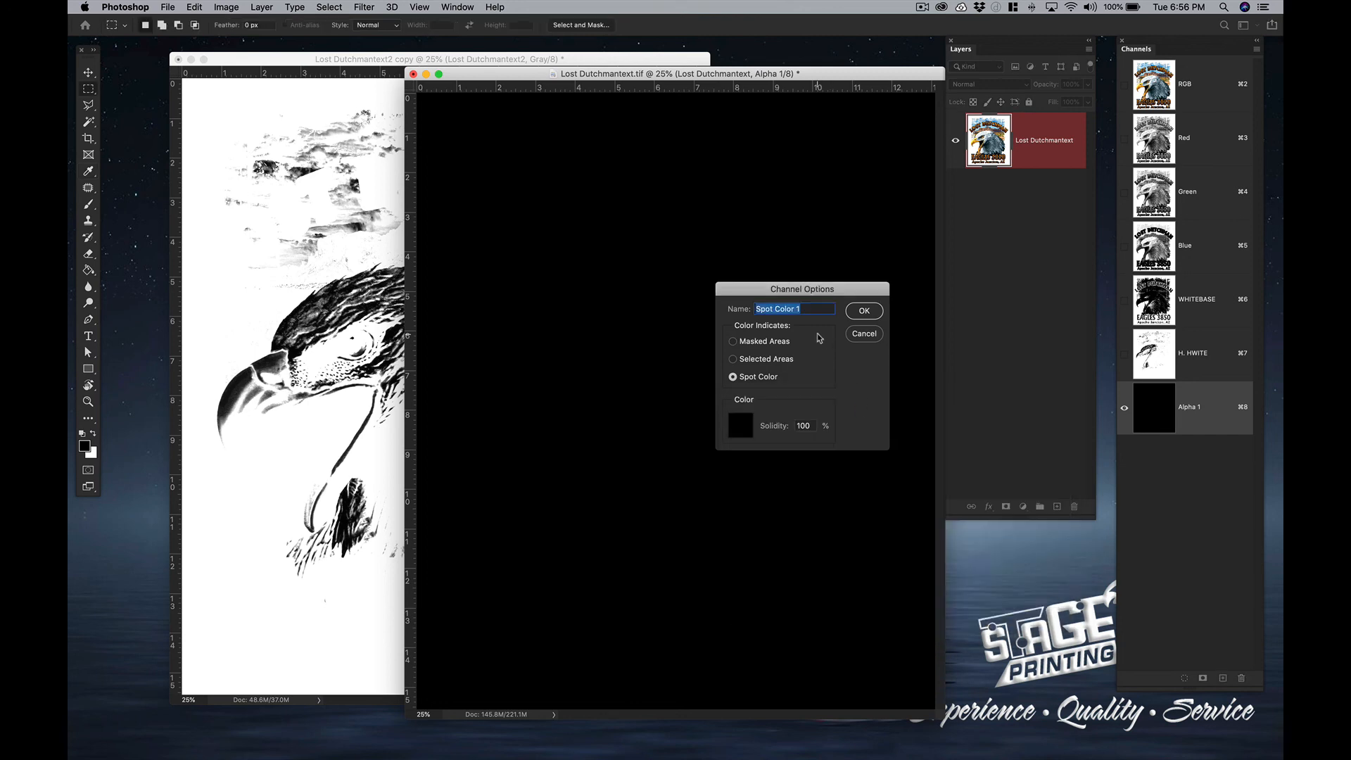
{"action": "type", "text": "BLACK SHIRT"}
{"action": "left_click", "coordinate": [849, 311]}
{"action": "left_click_drag", "start_coordinate": [1205, 309], "coordinate": [1204, 280]}
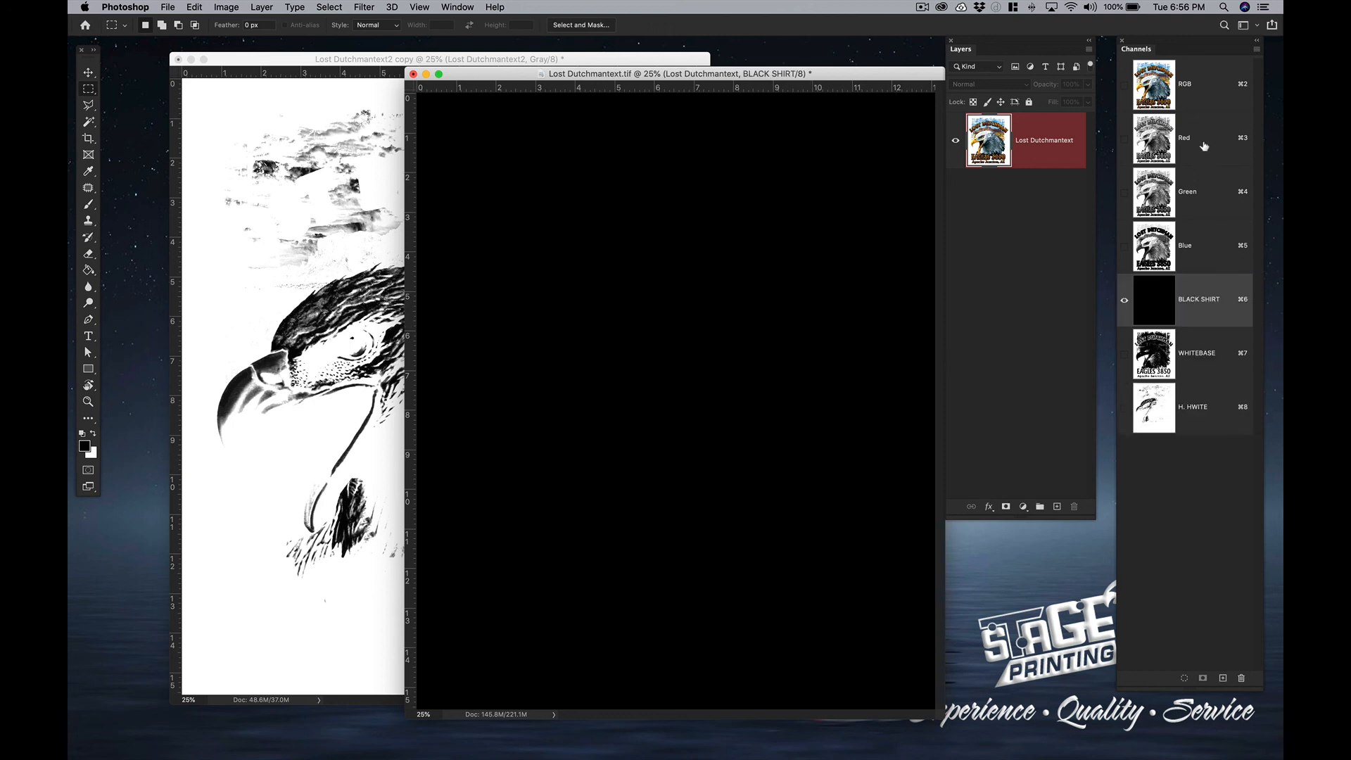
View the RGB composite and the BLACK SHIRT, WHITEBASE and H. HWITE channels individually, returning to the RGB composite.
{"action": "left_click", "coordinate": [1202, 101]}
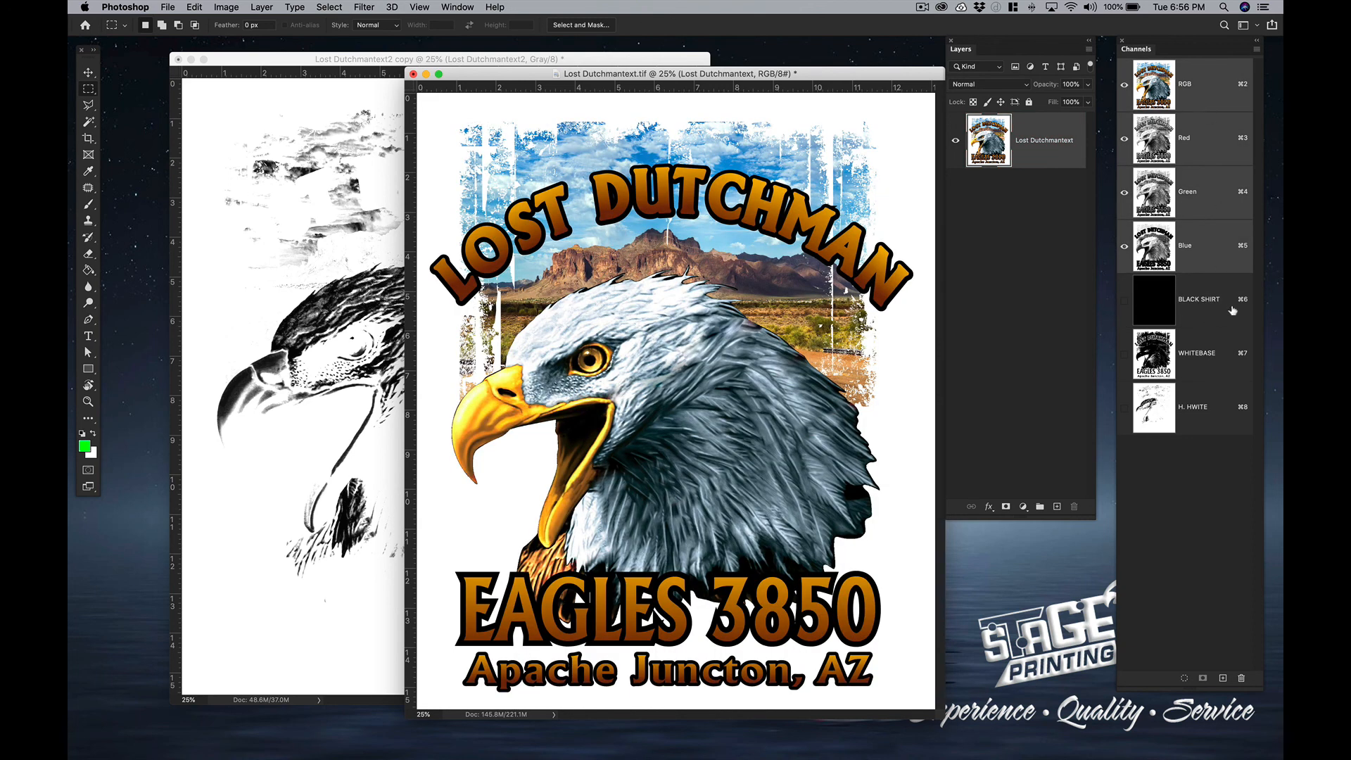
{"action": "left_click", "coordinate": [1220, 317]}
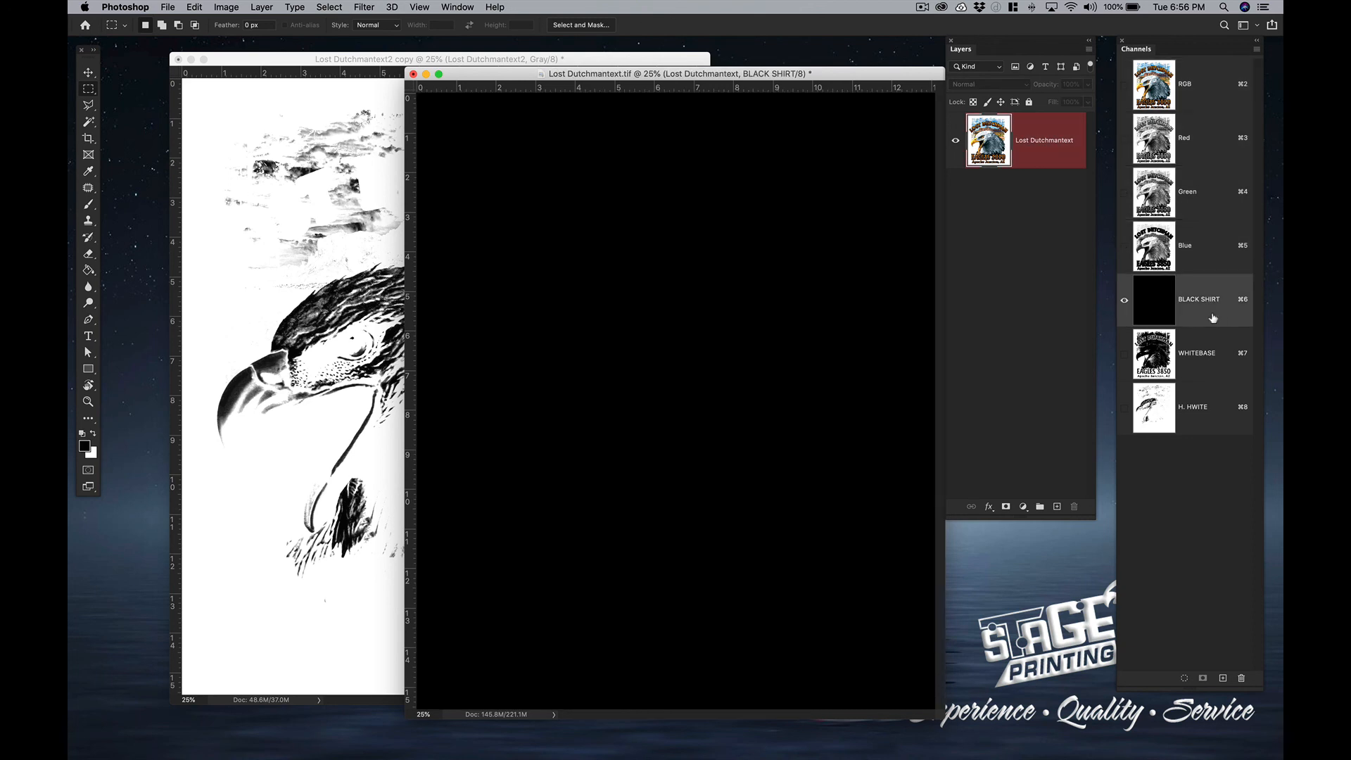
{"action": "left_click", "coordinate": [1216, 377]}
{"action": "left_click", "coordinate": [1207, 405]}
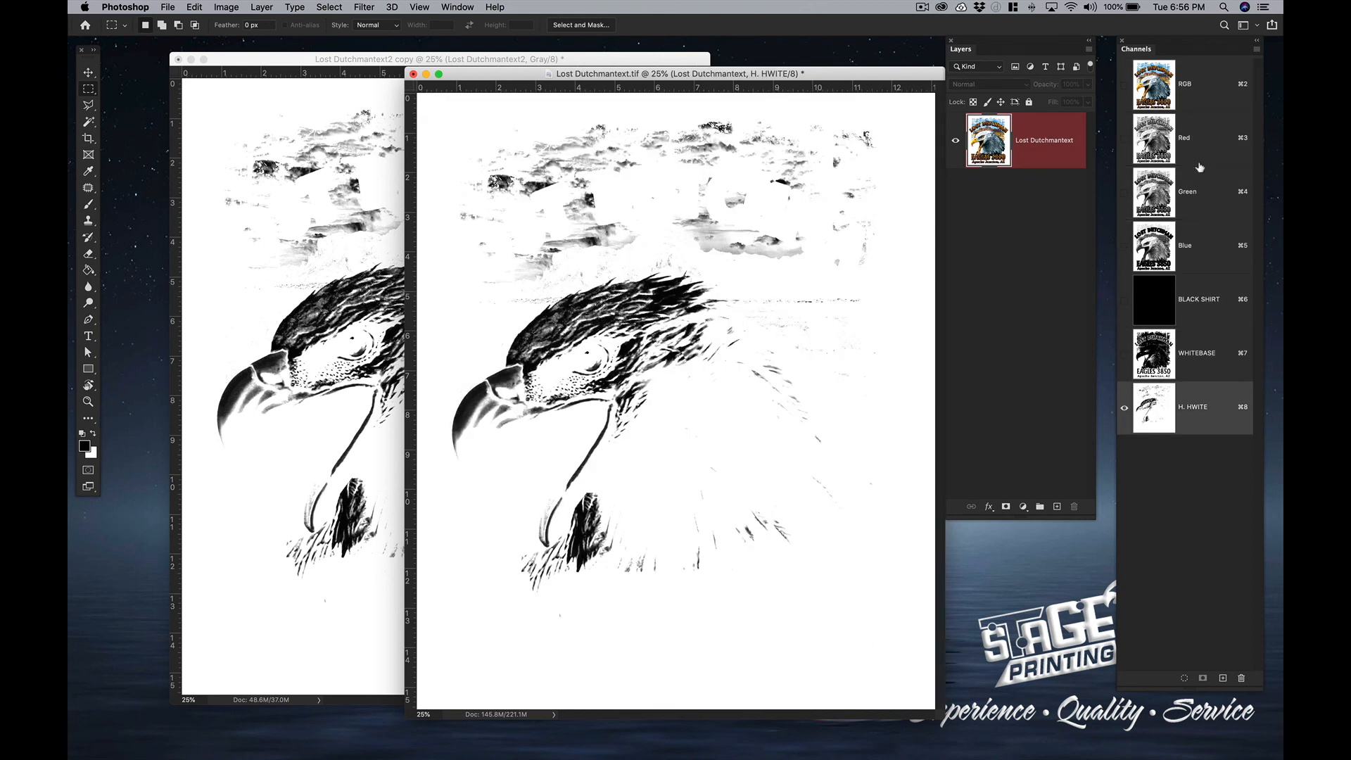
{"action": "left_click", "coordinate": [1202, 79]}
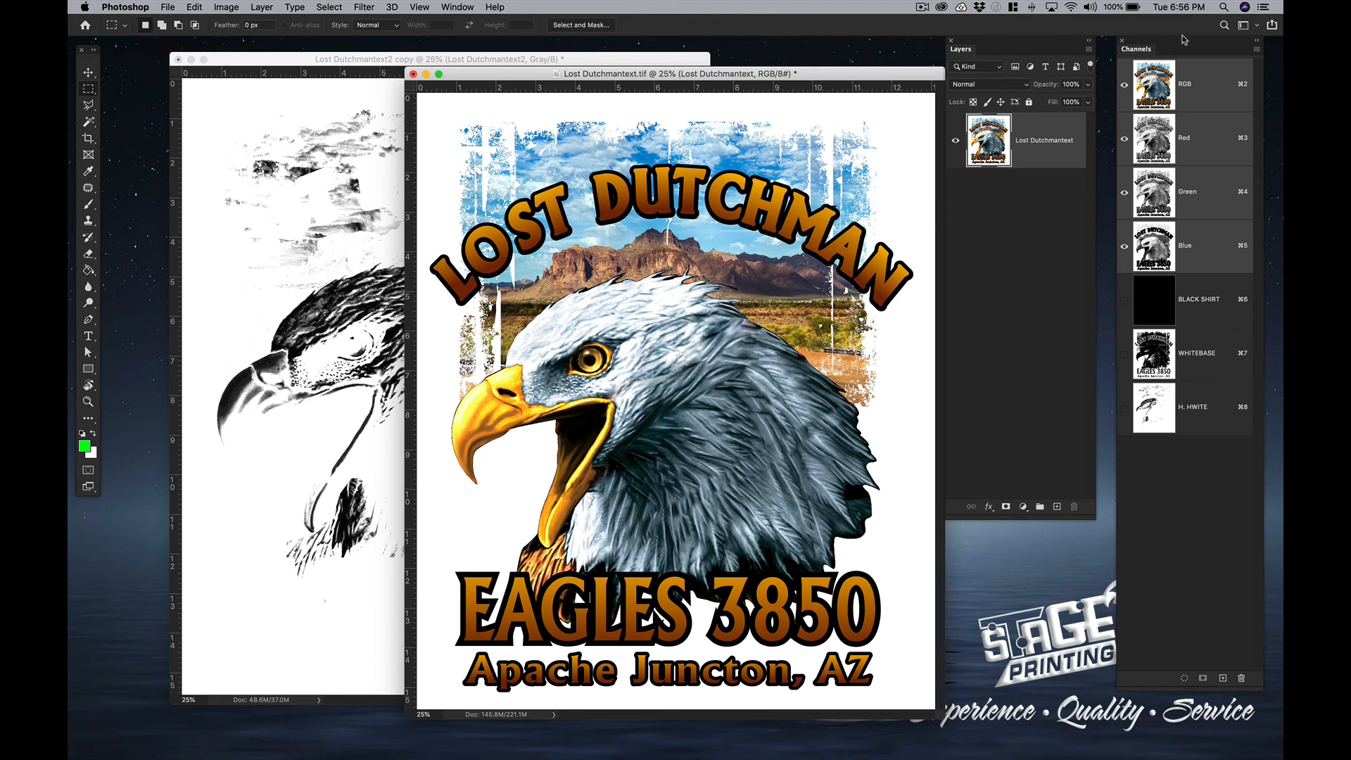
Preview BLACK SHIRT and WHITEBASE over the RGB composite, switching H. HWITE on and off.
{"action": "left_click_drag", "start_coordinate": [1171, 46], "coordinate": [1156, 47]}
{"action": "left_click", "coordinate": [1111, 303]}
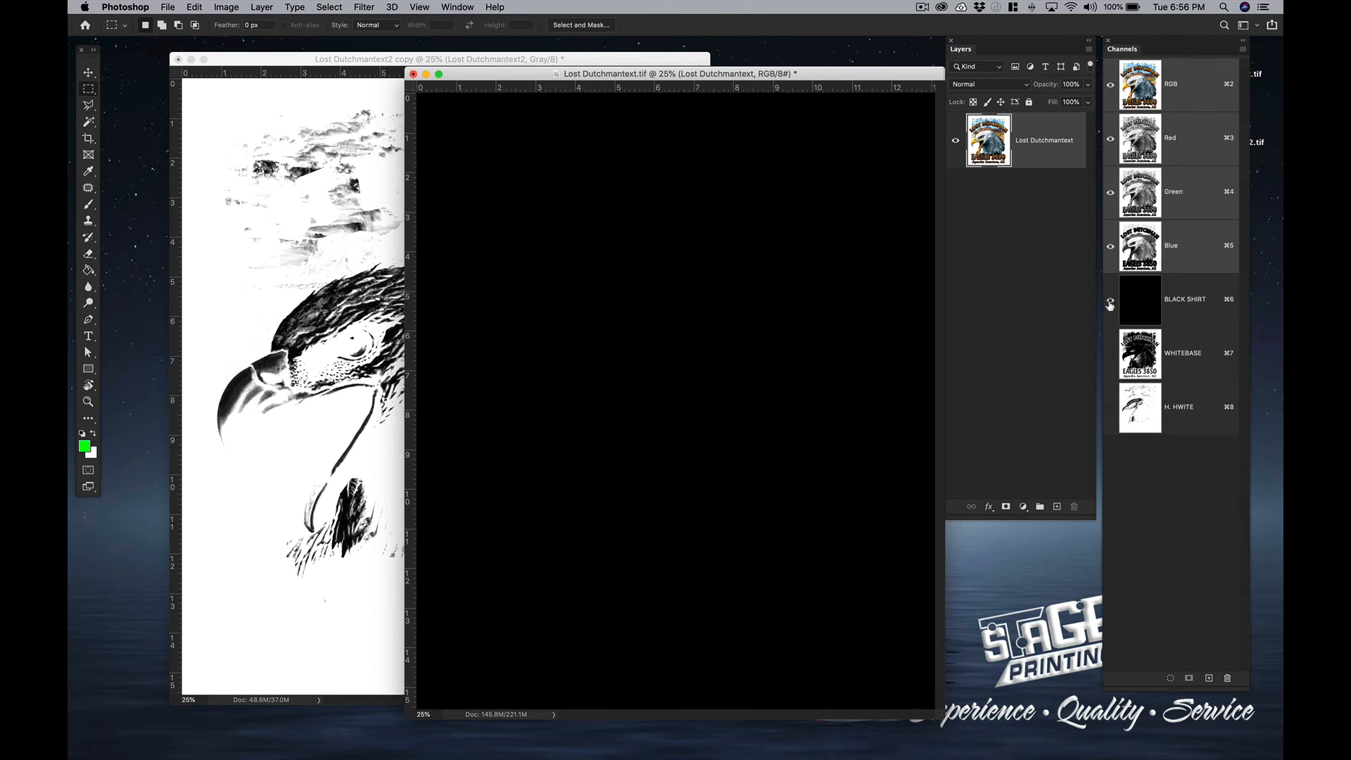
{"action": "left_click", "coordinate": [1111, 353]}
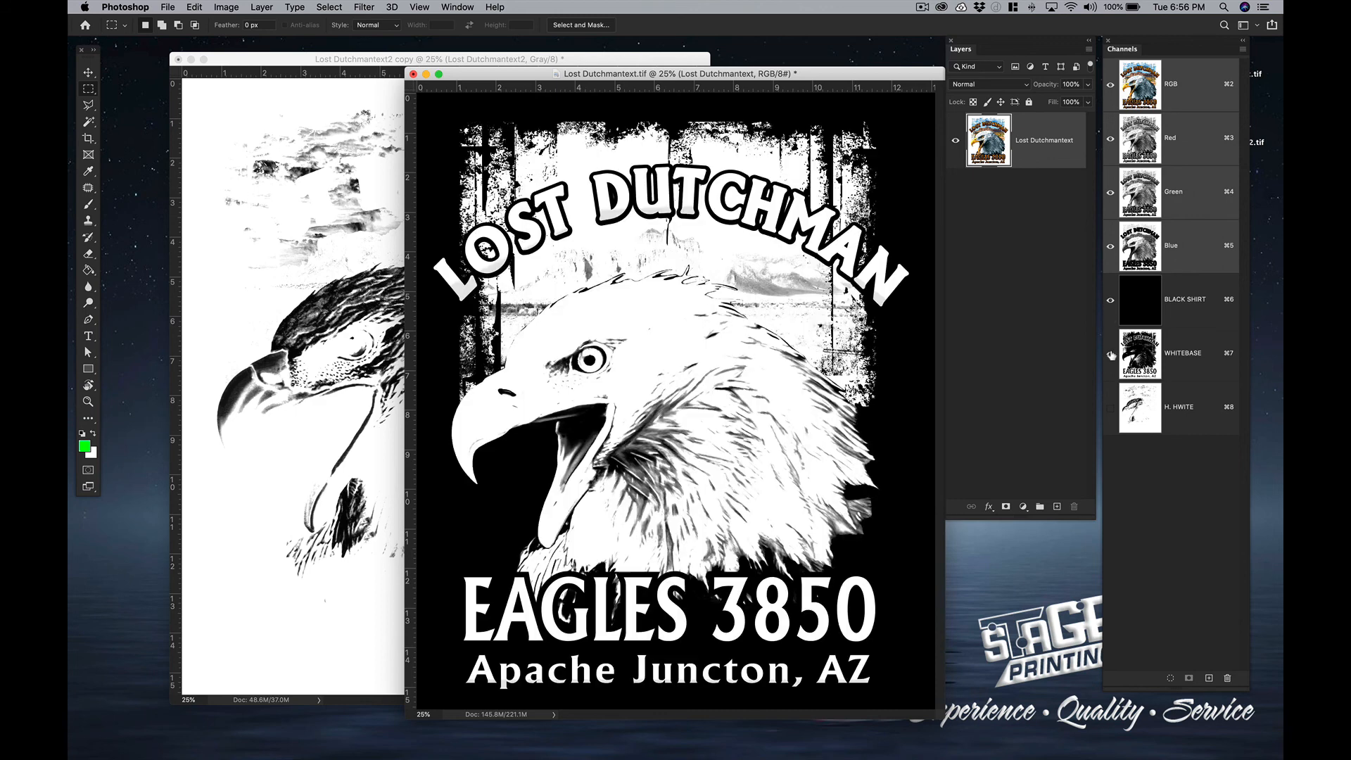
{"action": "left_click", "coordinate": [1111, 407]}
{"action": "left_click", "coordinate": [1111, 411]}
Change the H. HWITE spot channel's ink colour to pale pink, f3dbfb.
{"action": "double_click", "coordinate": [1201, 425]}
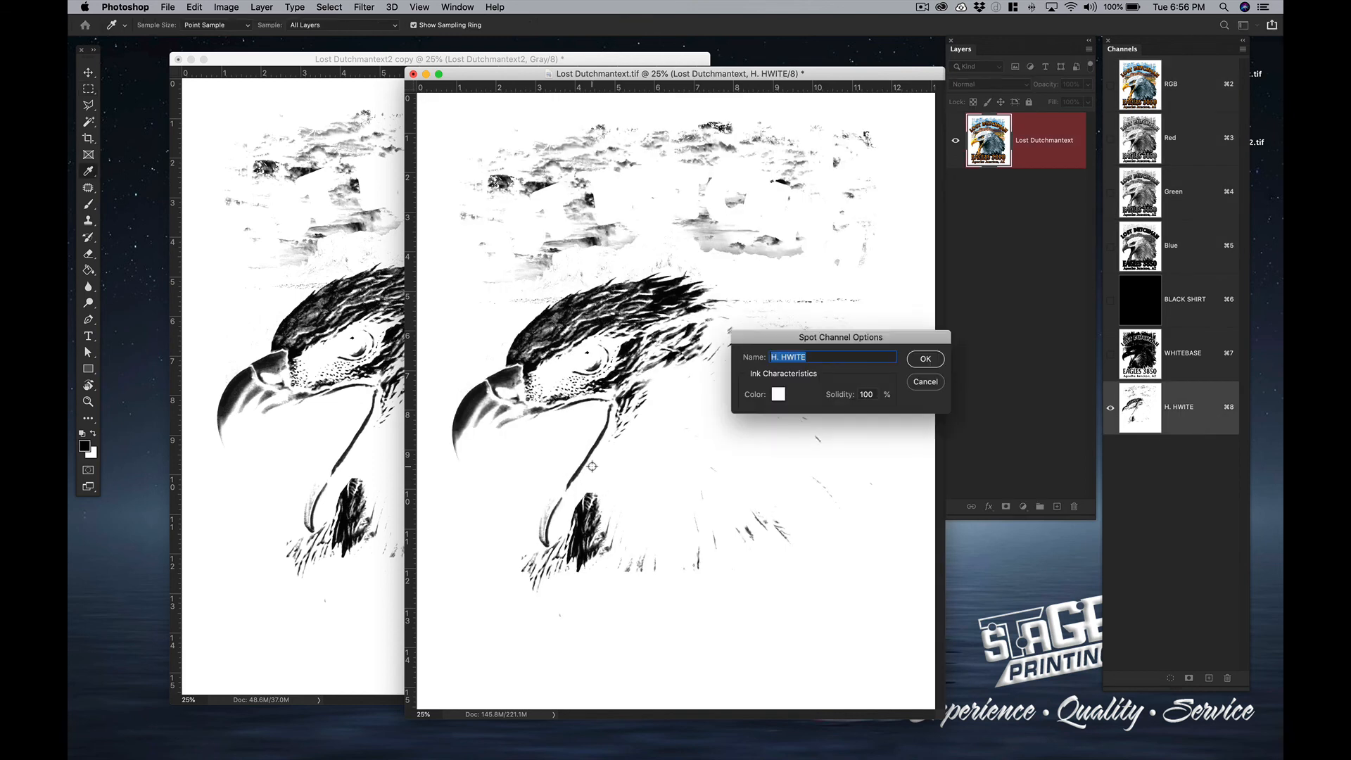
{"action": "left_click", "coordinate": [777, 396]}
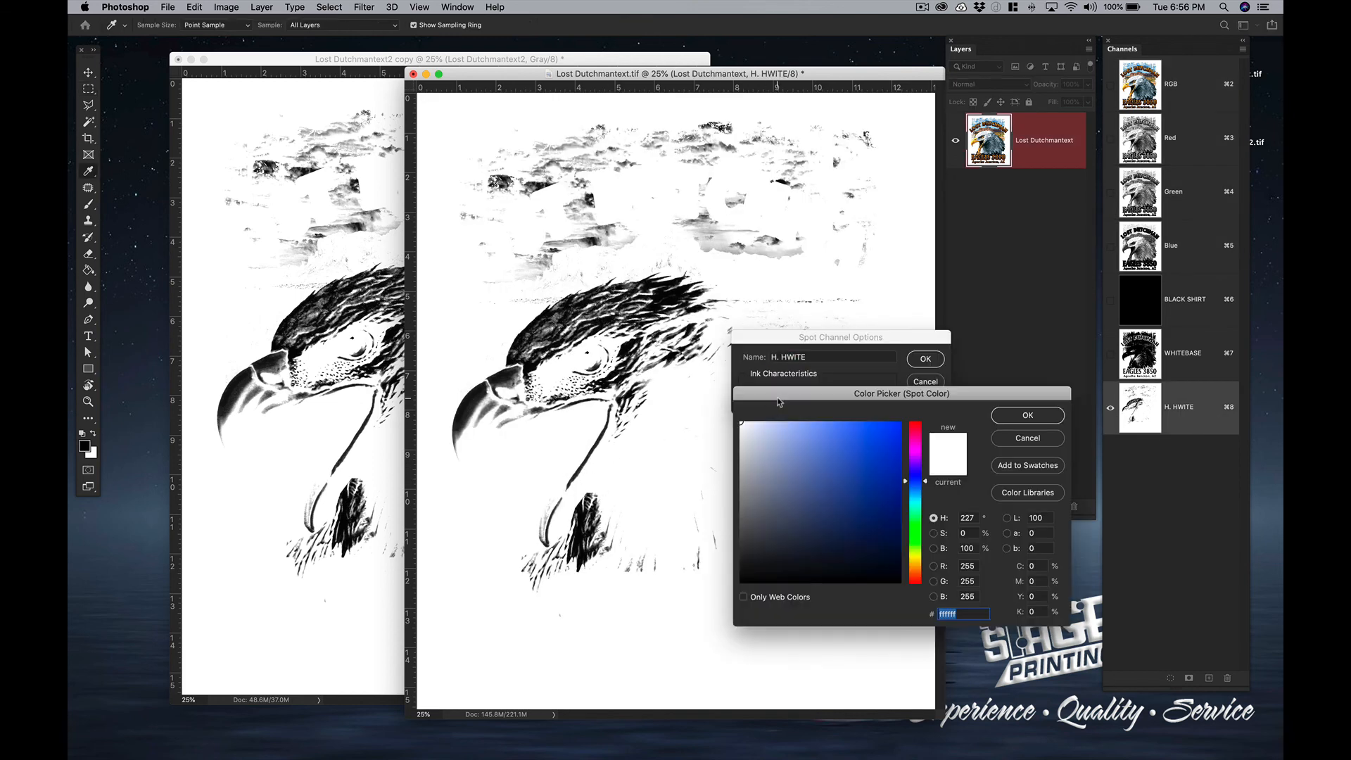
{"action": "left_click", "coordinate": [913, 455]}
{"action": "left_click", "coordinate": [760, 424]}
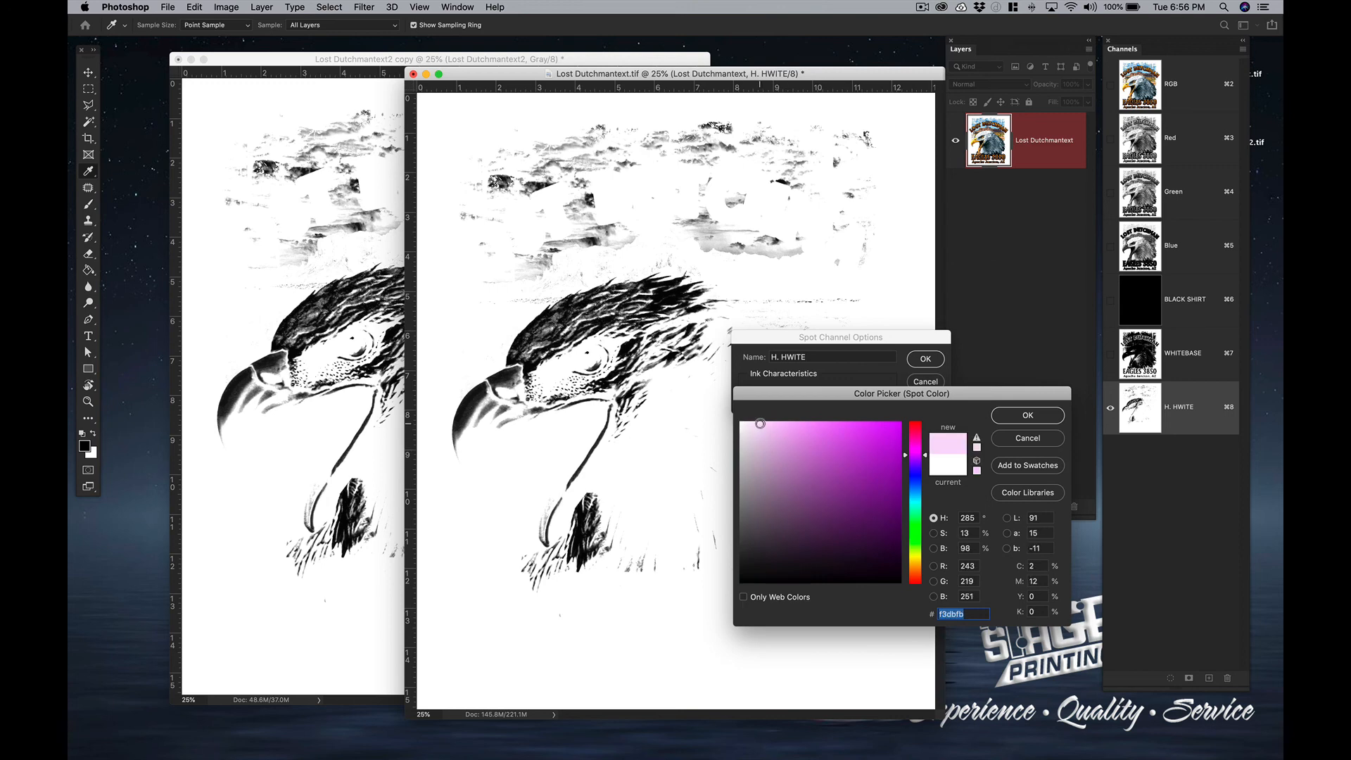
{"action": "left_click", "coordinate": [999, 416]}
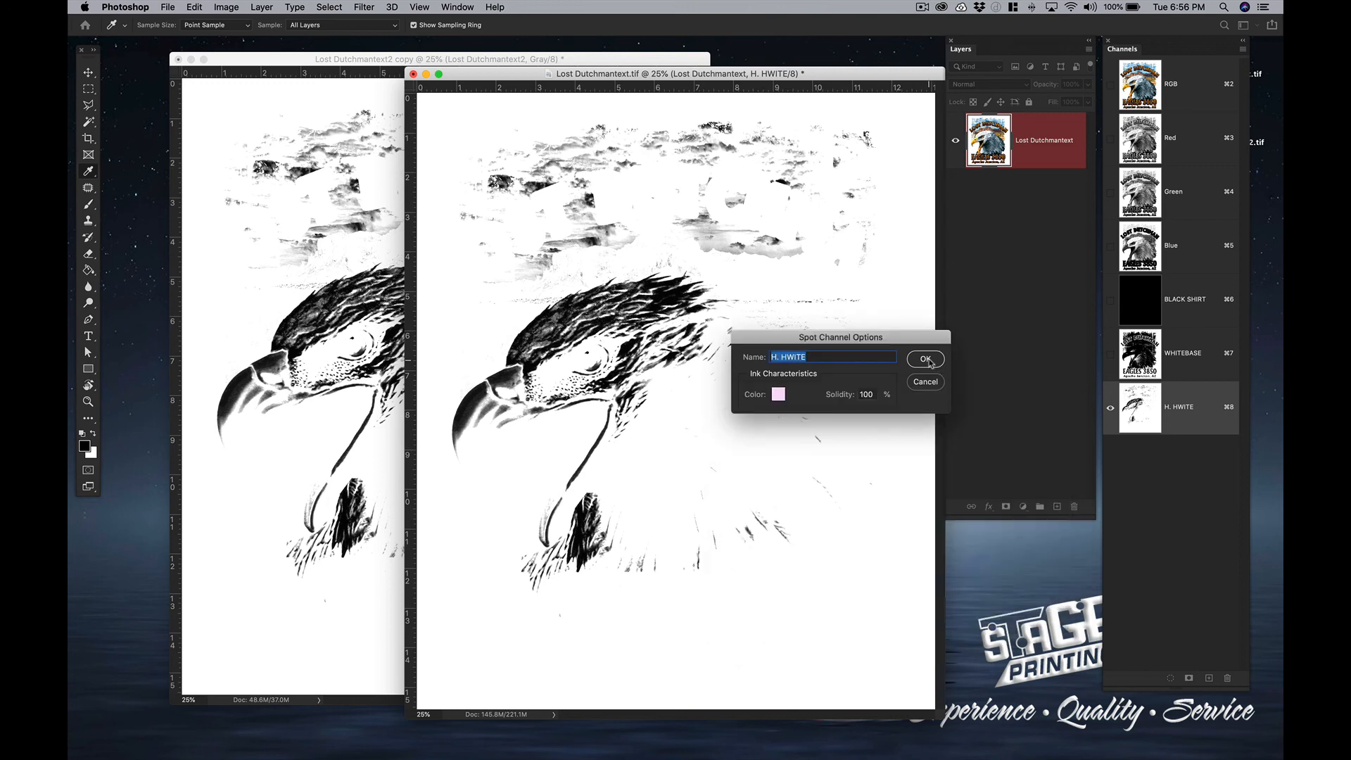
{"action": "left_click", "coordinate": [927, 360]}
Show BLACK SHIRT and WHITEBASE together with H. HWITE, toggling H. HWITE to compare the highlight areas against the base.
{"action": "left_click", "coordinate": [1110, 300]}
{"action": "left_click", "coordinate": [1110, 354]}
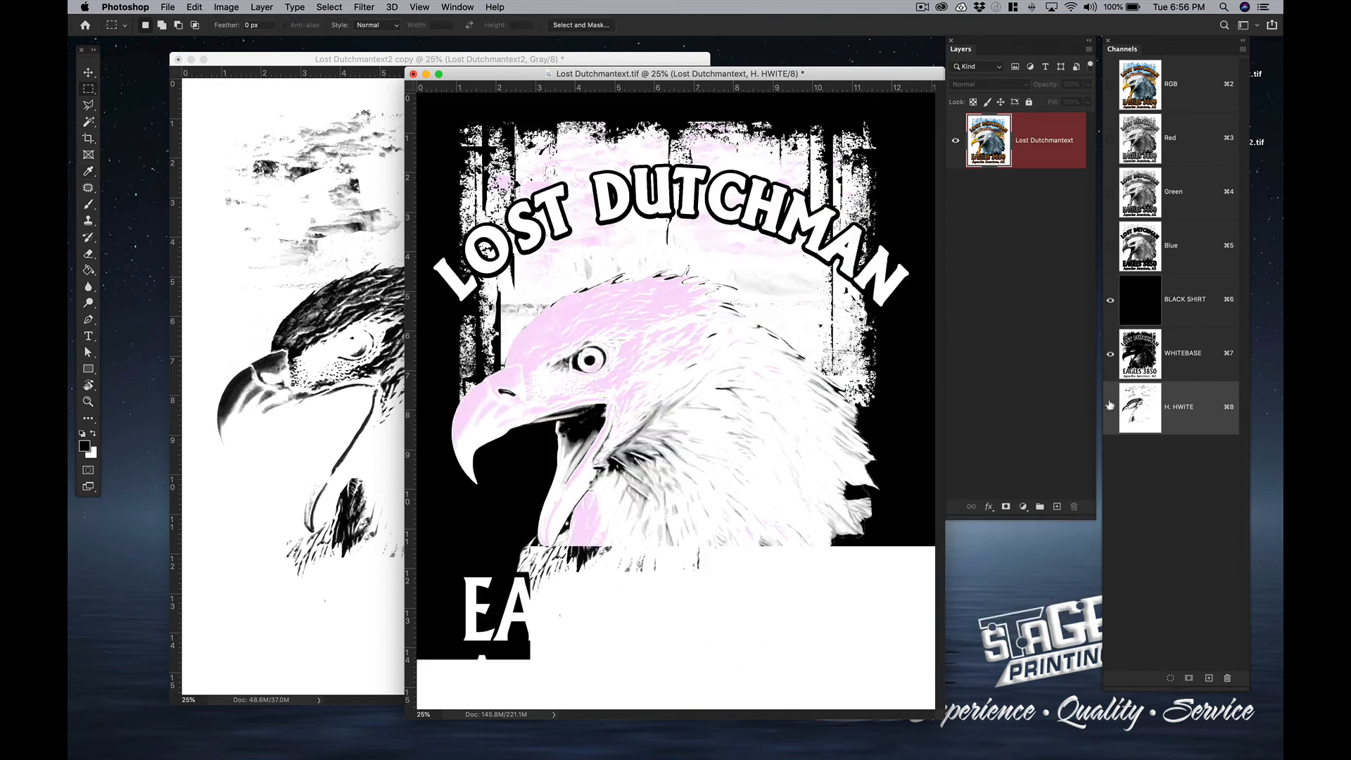
{"action": "left_click", "coordinate": [1111, 410]}
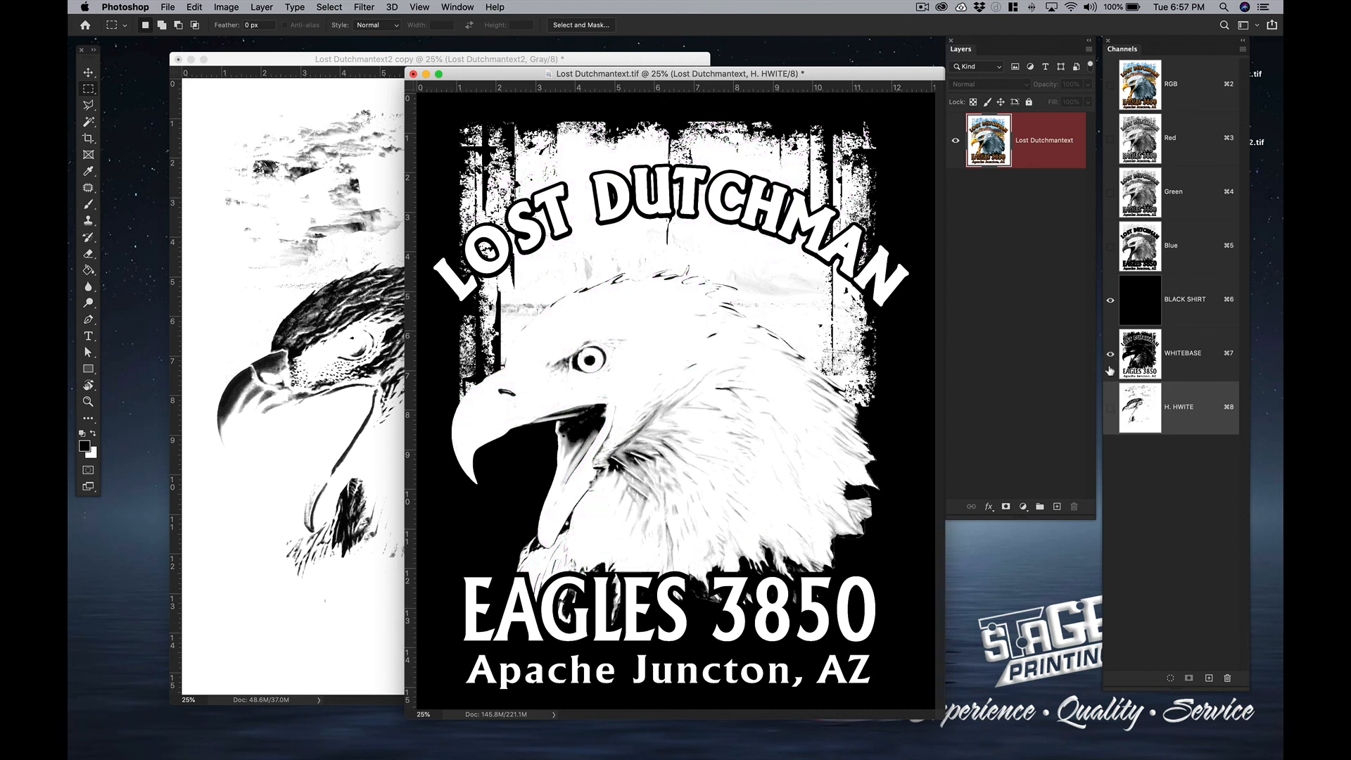
{"action": "left_click", "coordinate": [1109, 409]}
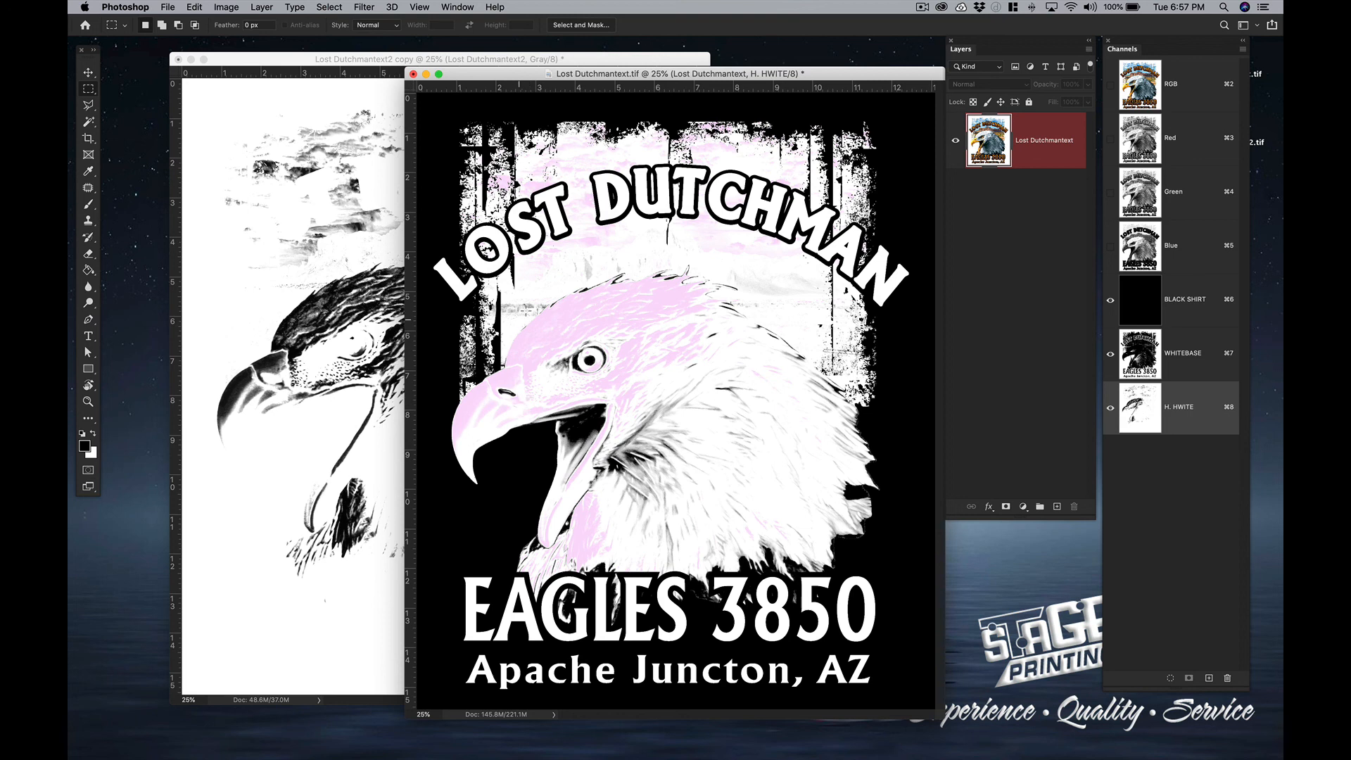
Review the RGB composite, the Red and Green channels, and the BLACK SHIRT, WHITEBASE and H. HWITE channels one by one.
{"action": "left_click", "coordinate": [1176, 94]}
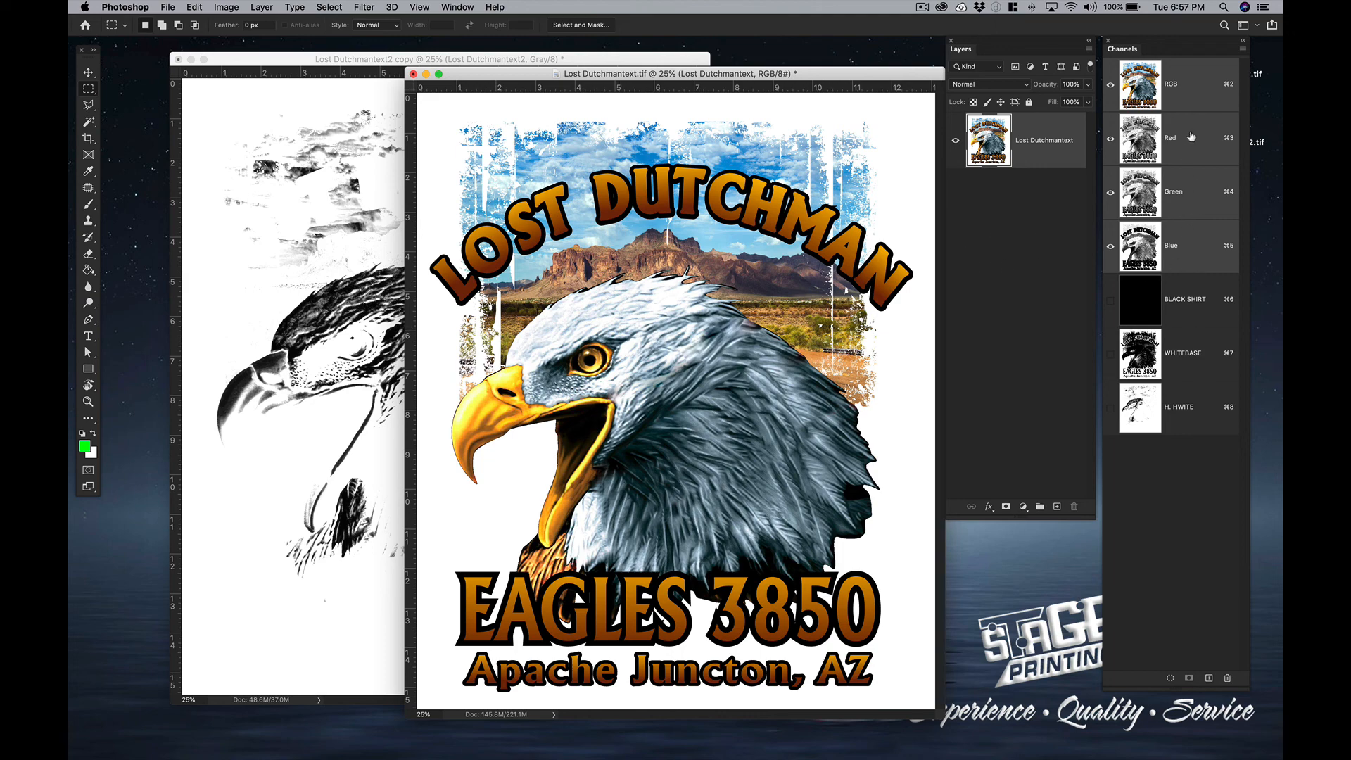
{"action": "left_click", "coordinate": [1192, 136]}
{"action": "left_click", "coordinate": [1193, 203]}
{"action": "left_click", "coordinate": [1201, 105]}
{"action": "left_click", "coordinate": [1203, 315]}
{"action": "left_click", "coordinate": [1215, 373]}
{"action": "left_click", "coordinate": [1206, 408]}
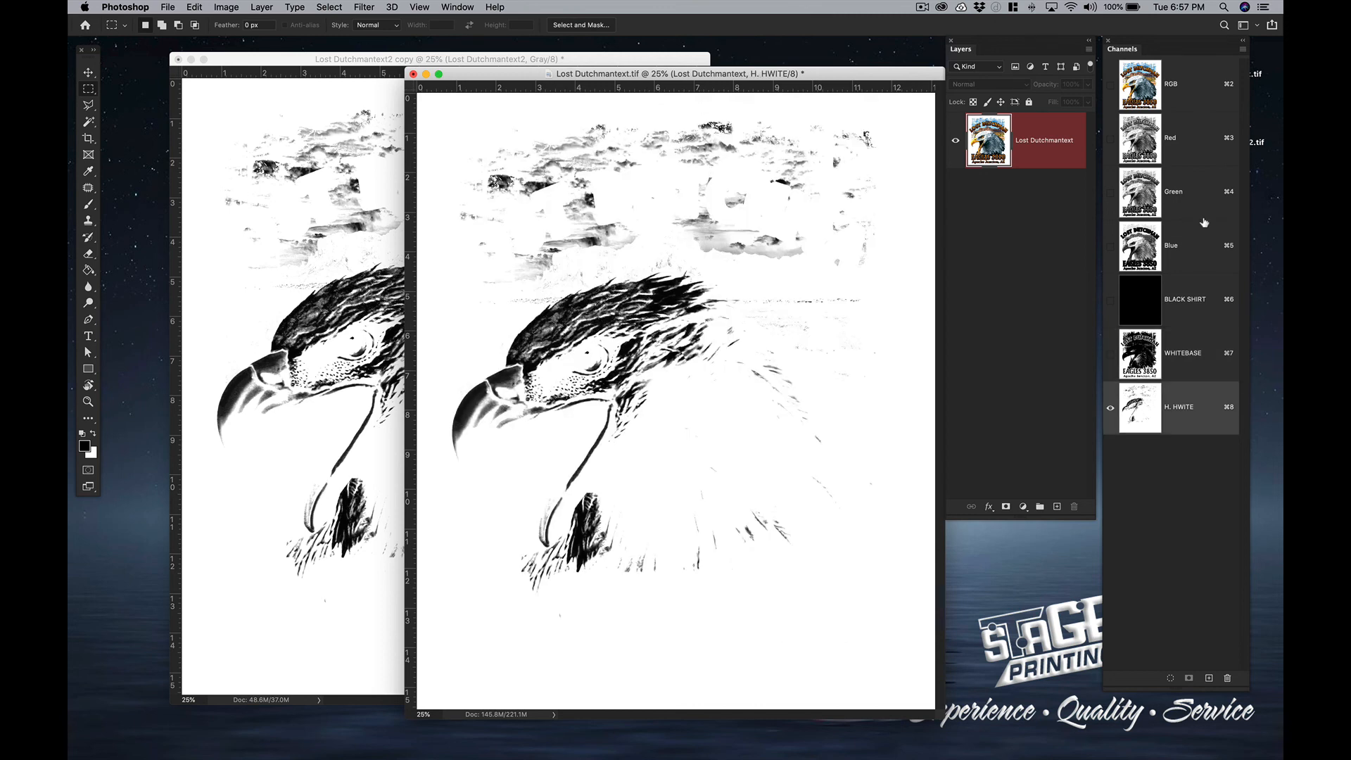
Display the RGB composite with the BLACK SHIRT, WHITEBASE and H. HWITE channels turned on over it.
{"action": "left_click", "coordinate": [1185, 97]}
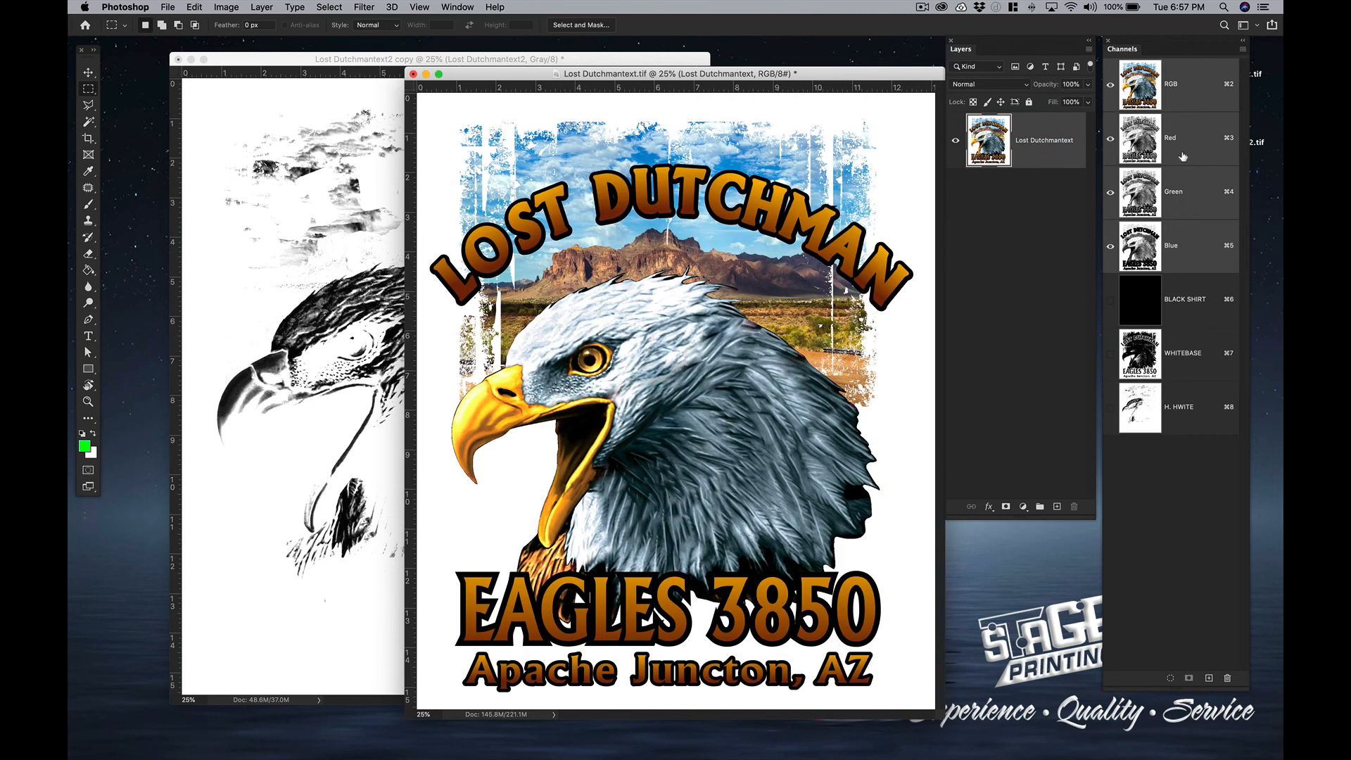
{"action": "left_click", "coordinate": [1111, 301]}
{"action": "left_click", "coordinate": [1110, 354]}
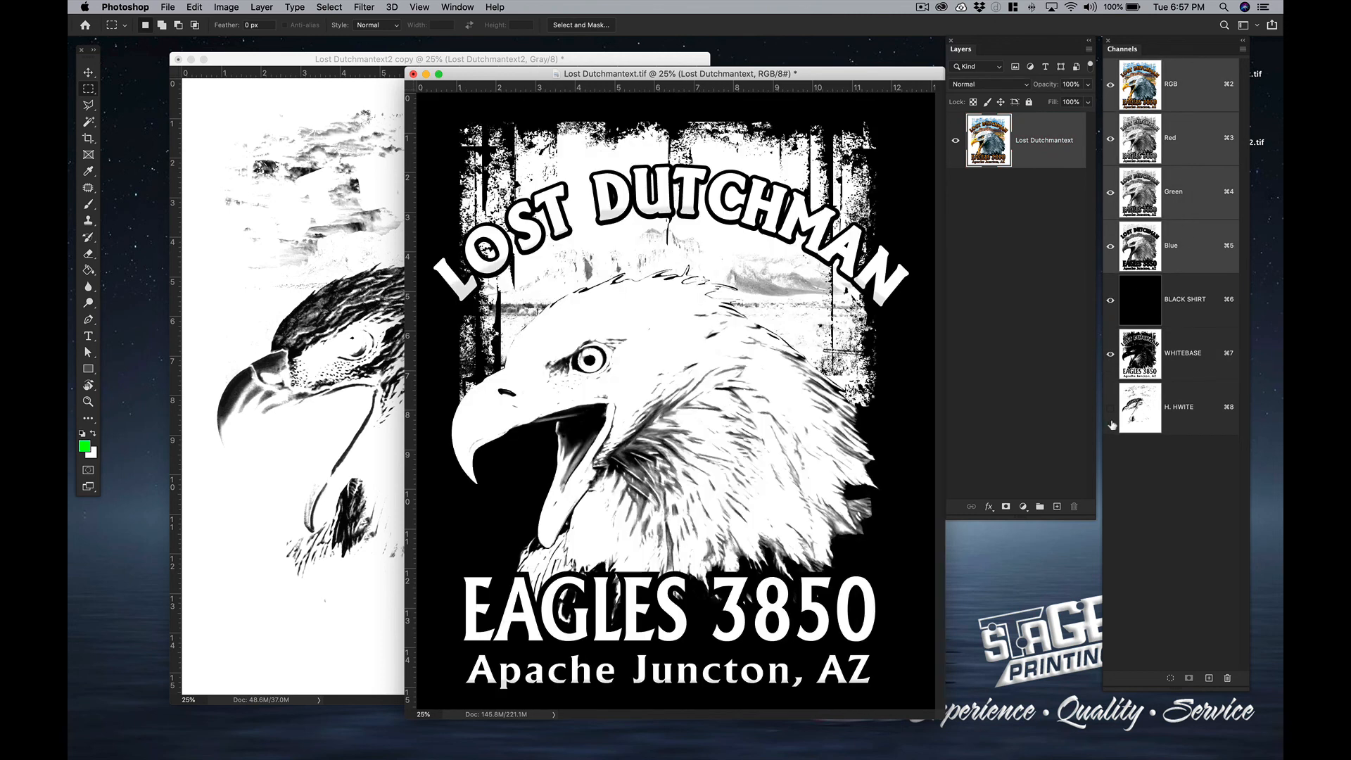
{"action": "left_click", "coordinate": [1110, 409]}
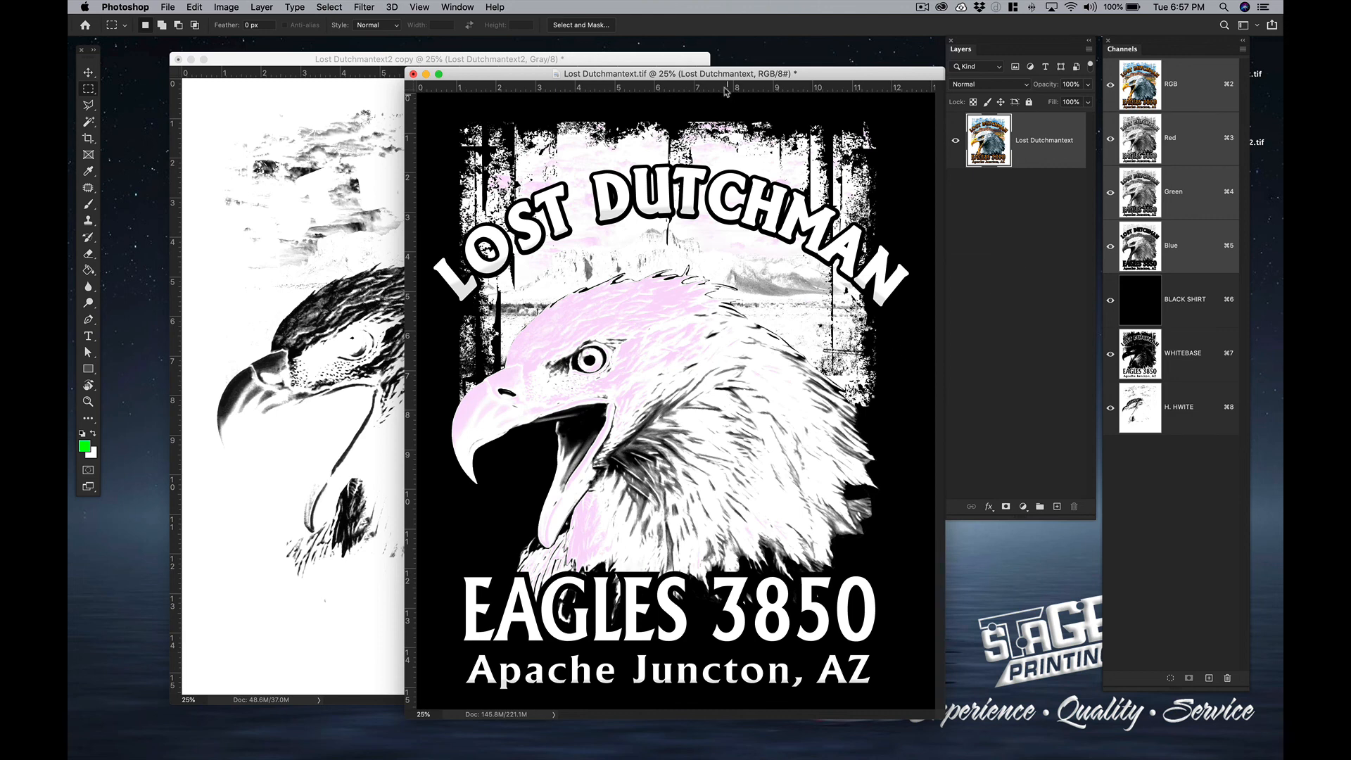
Close the Lost Dutchmantext2 copy and Lost Dutchmantext2.tif documents without saving them.
{"action": "left_click_drag", "start_coordinate": [740, 77], "coordinate": [677, 109]}
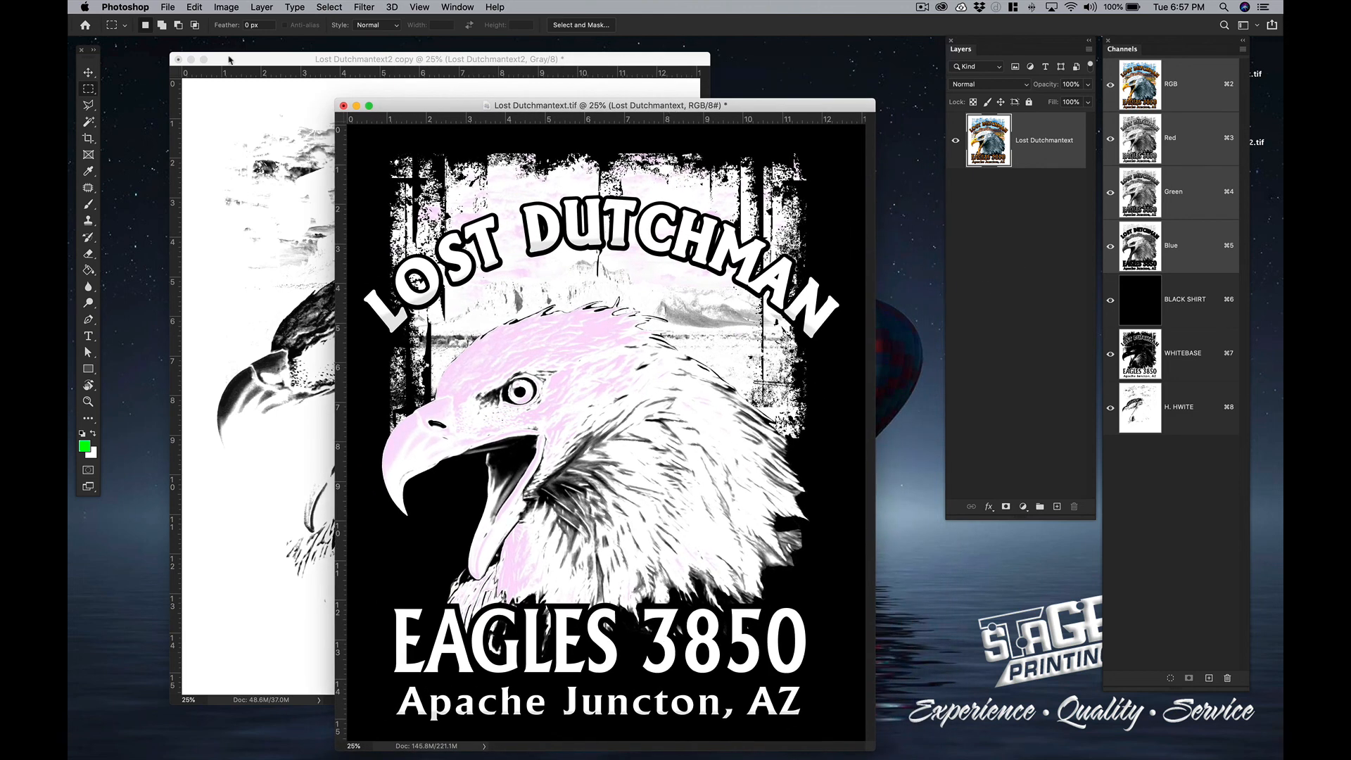
{"action": "left_click", "coordinate": [203, 62]}
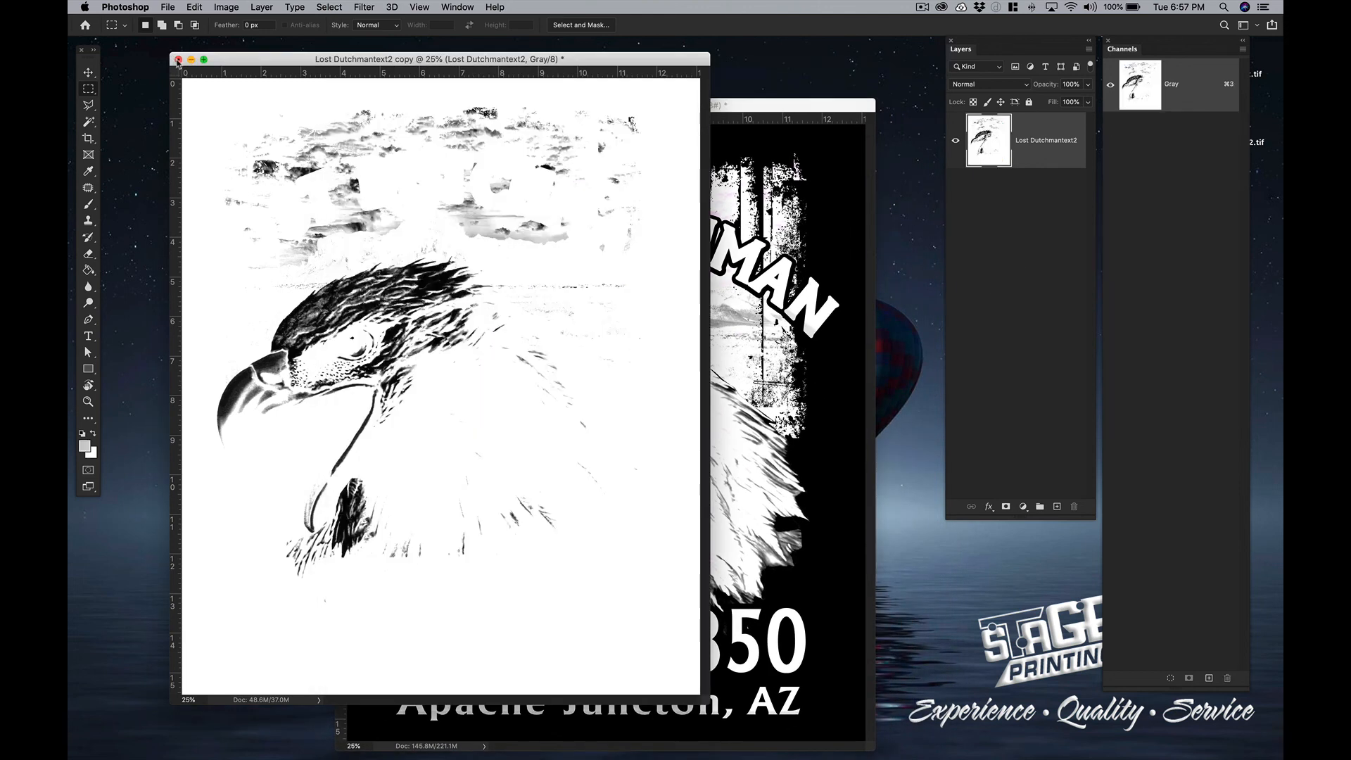
{"action": "left_click", "coordinate": [178, 61]}
{"action": "left_click", "coordinate": [631, 256]}
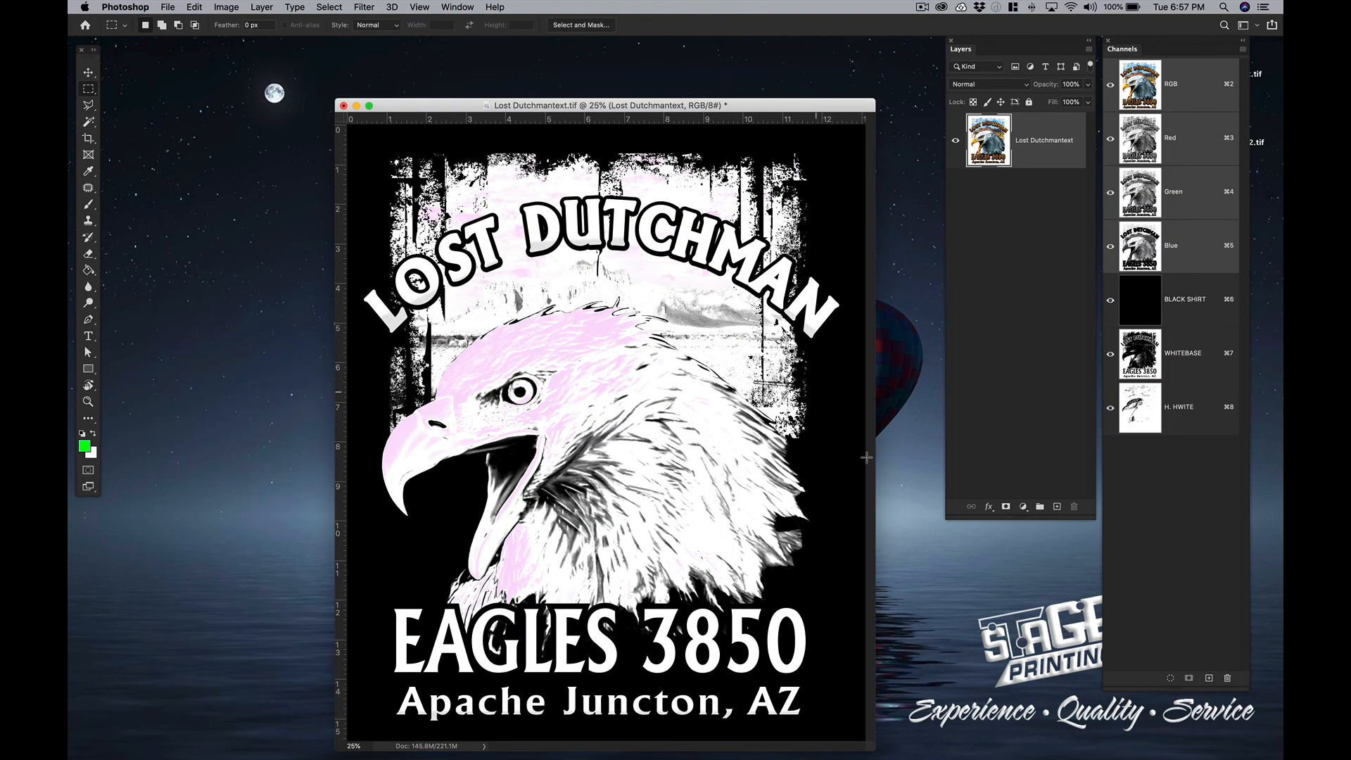
{"action": "left_click", "coordinate": [1116, 723]}
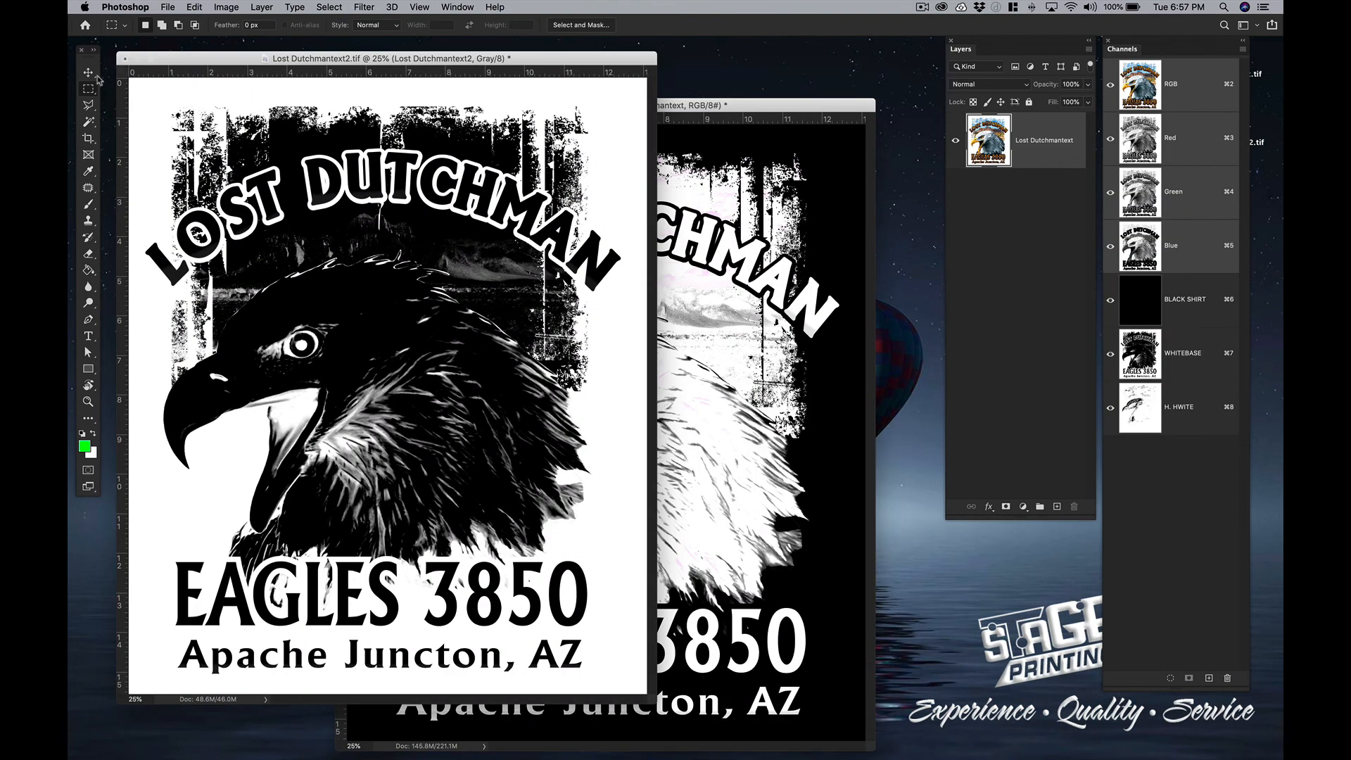
{"action": "left_click", "coordinate": [124, 60]}
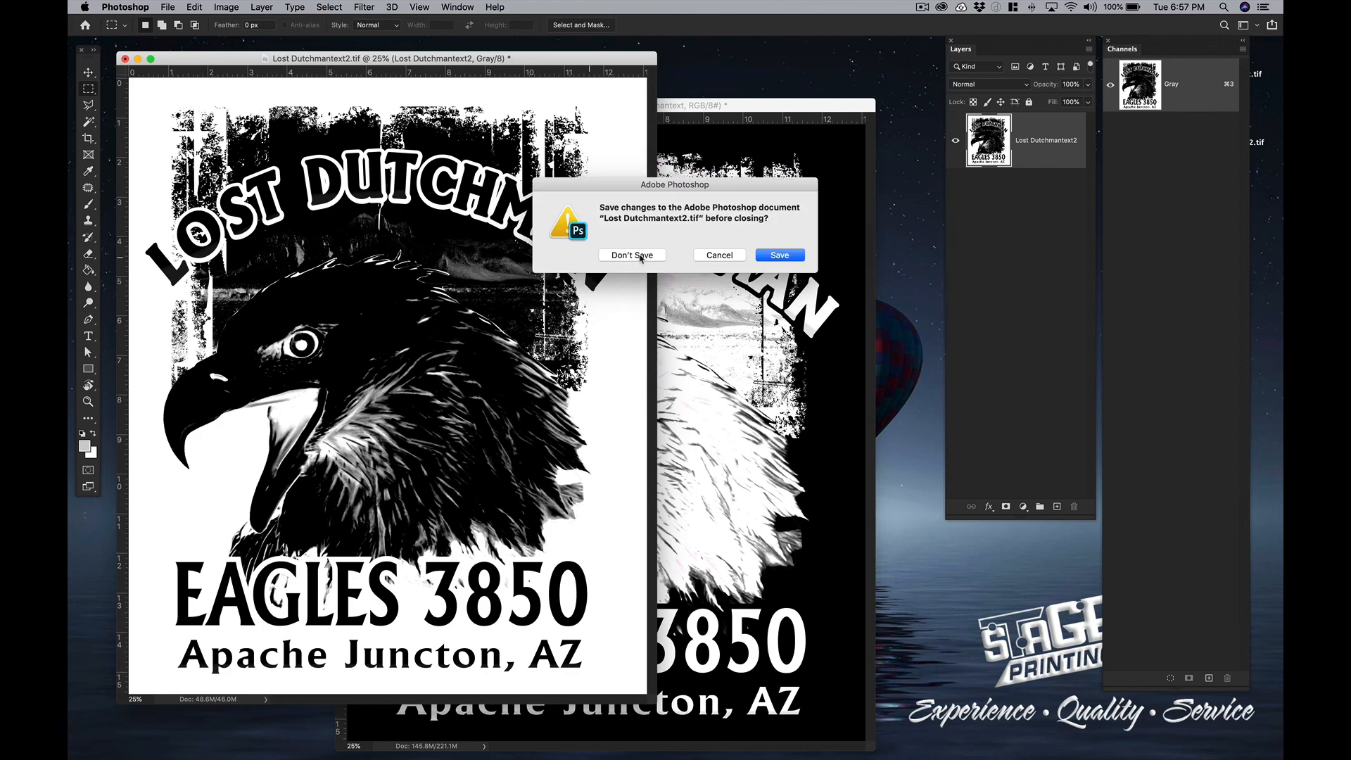
{"action": "left_click", "coordinate": [635, 257]}
Rearrange the workspace, placing the Lost Dutchmantext.tif window and the Layers and Channels panels side by side.
{"action": "left_click_drag", "start_coordinate": [521, 107], "coordinate": [342, 61]}
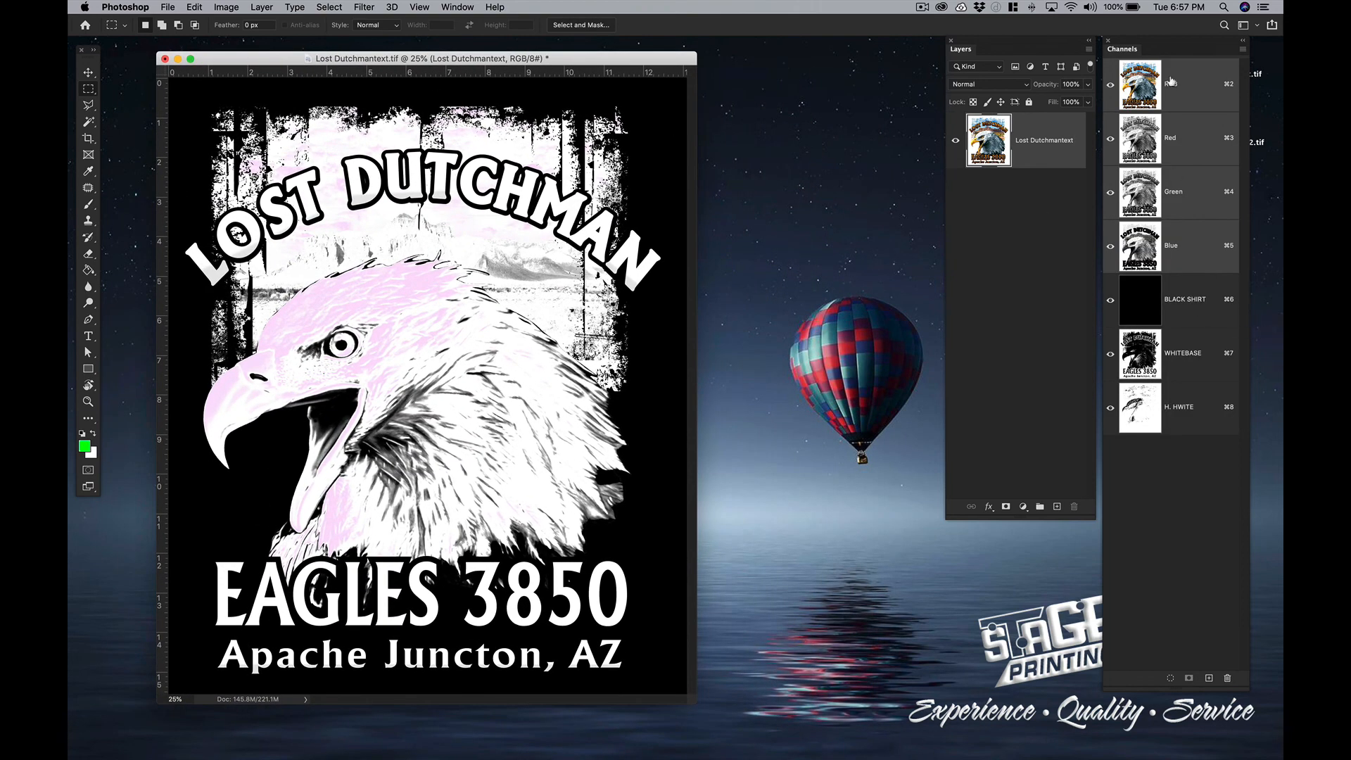
{"action": "left_click_drag", "start_coordinate": [1008, 44], "coordinate": [936, 49]}
{"action": "left_click_drag", "start_coordinate": [1158, 50], "coordinate": [1101, 46]}
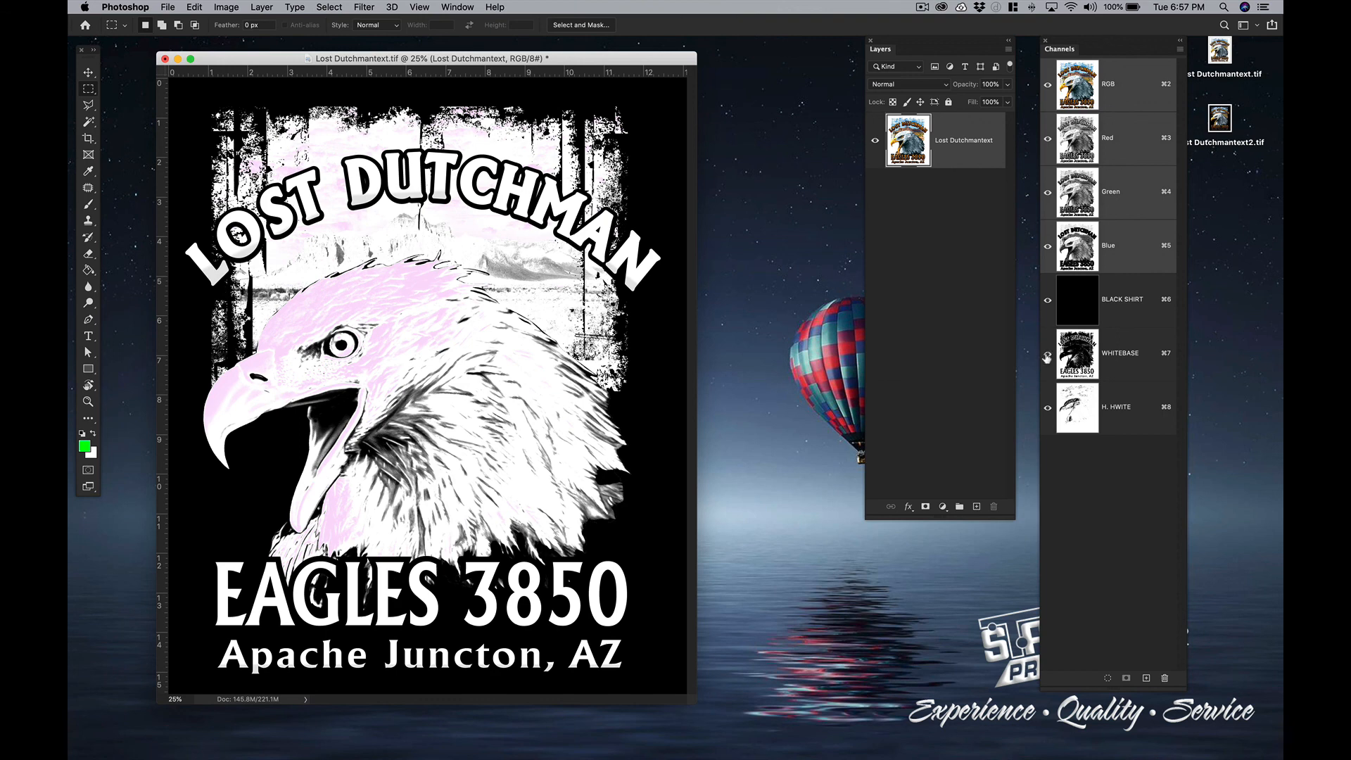
Hide the BLACK SHIRT channel in the preview and review the WHITEBASE and H. HWITE spot channels individually.
{"action": "left_click", "coordinate": [1048, 300]}
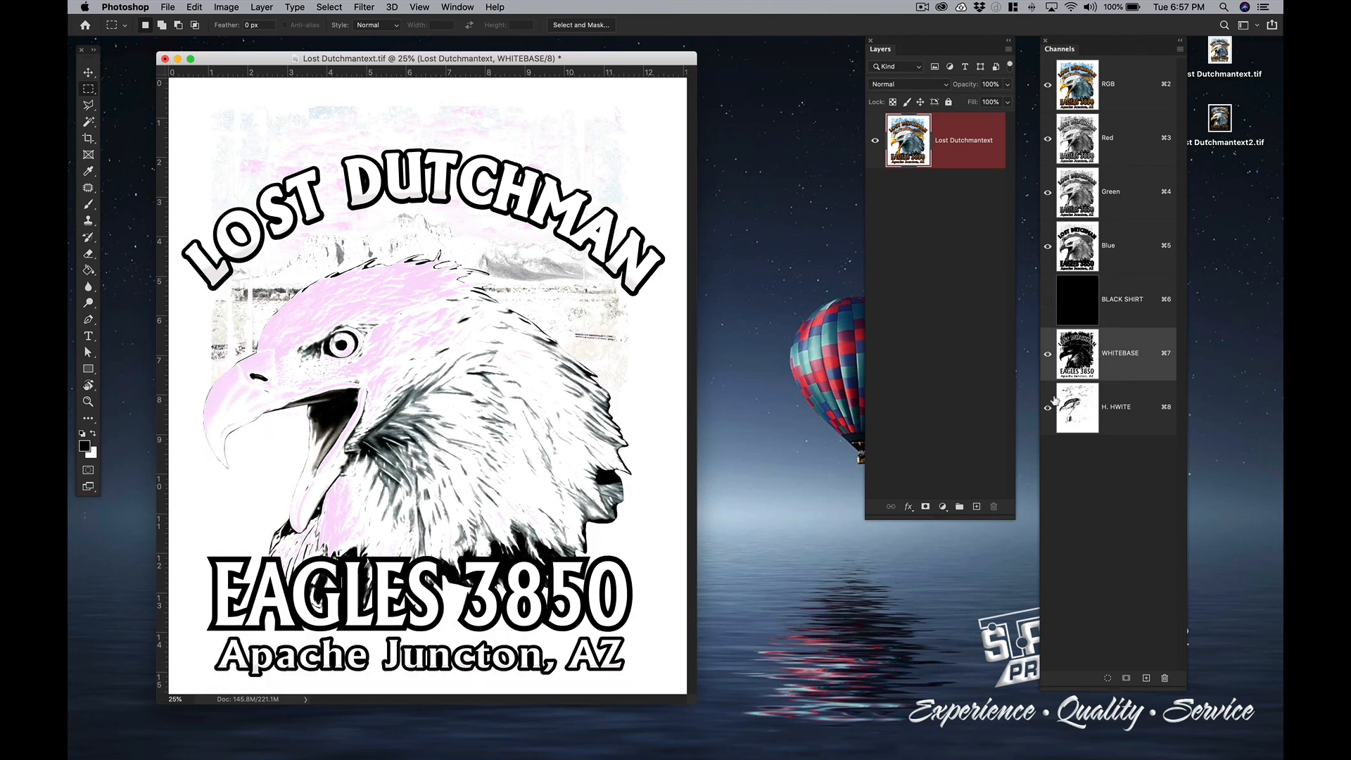
{"action": "left_click", "coordinate": [1061, 406]}
{"action": "left_click", "coordinate": [1126, 78]}
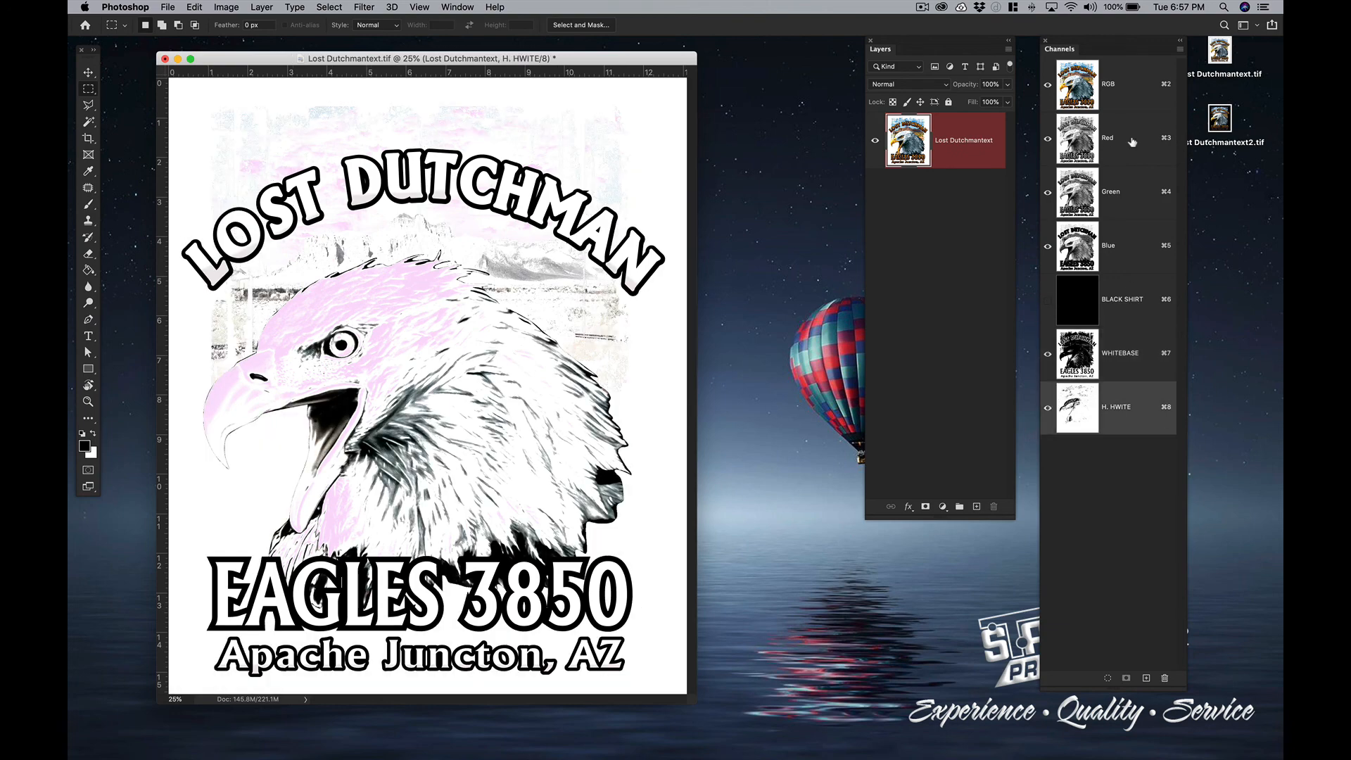
{"action": "left_click", "coordinate": [1144, 312]}
{"action": "left_click", "coordinate": [1141, 365]}
{"action": "left_click", "coordinate": [1160, 425]}
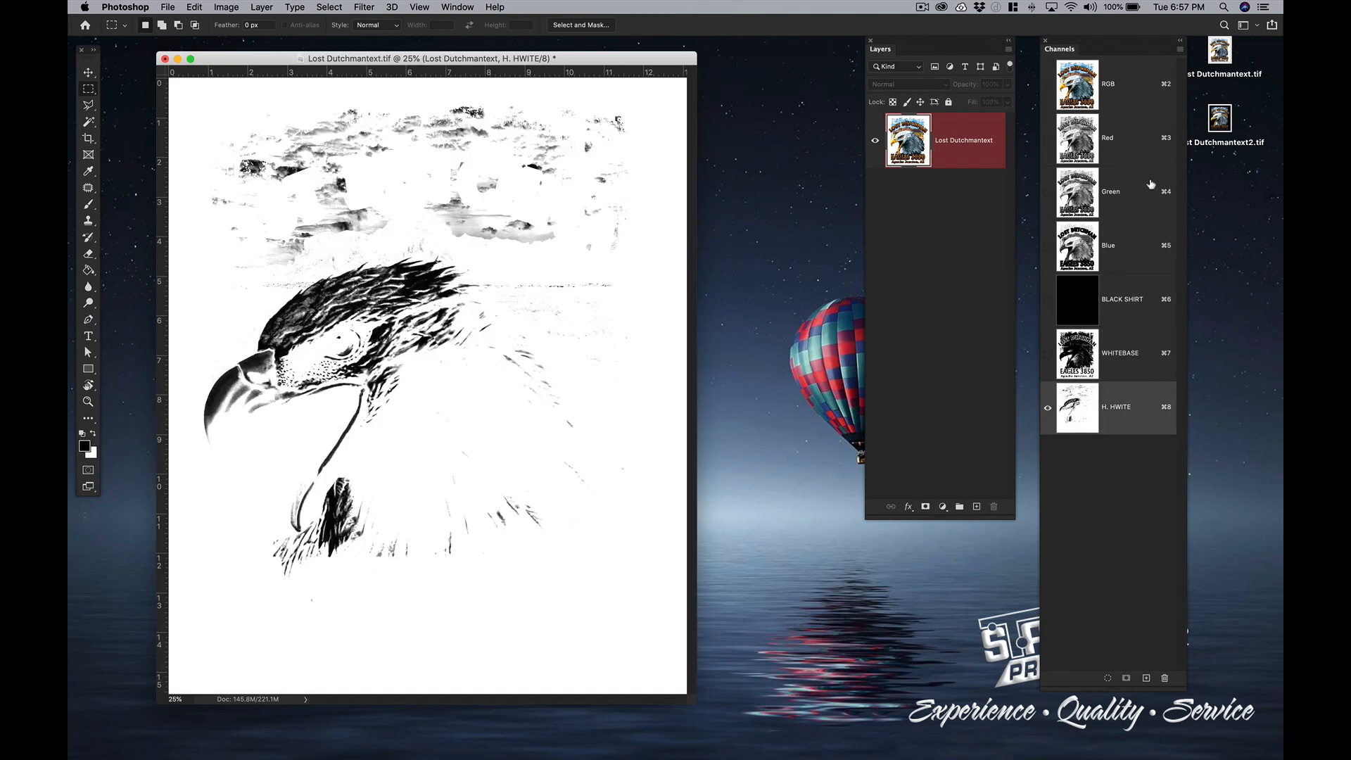
Show only the RGB composite and save Lost Dutchmantext.tif with its spot channels.
{"action": "left_click", "coordinate": [1146, 100]}
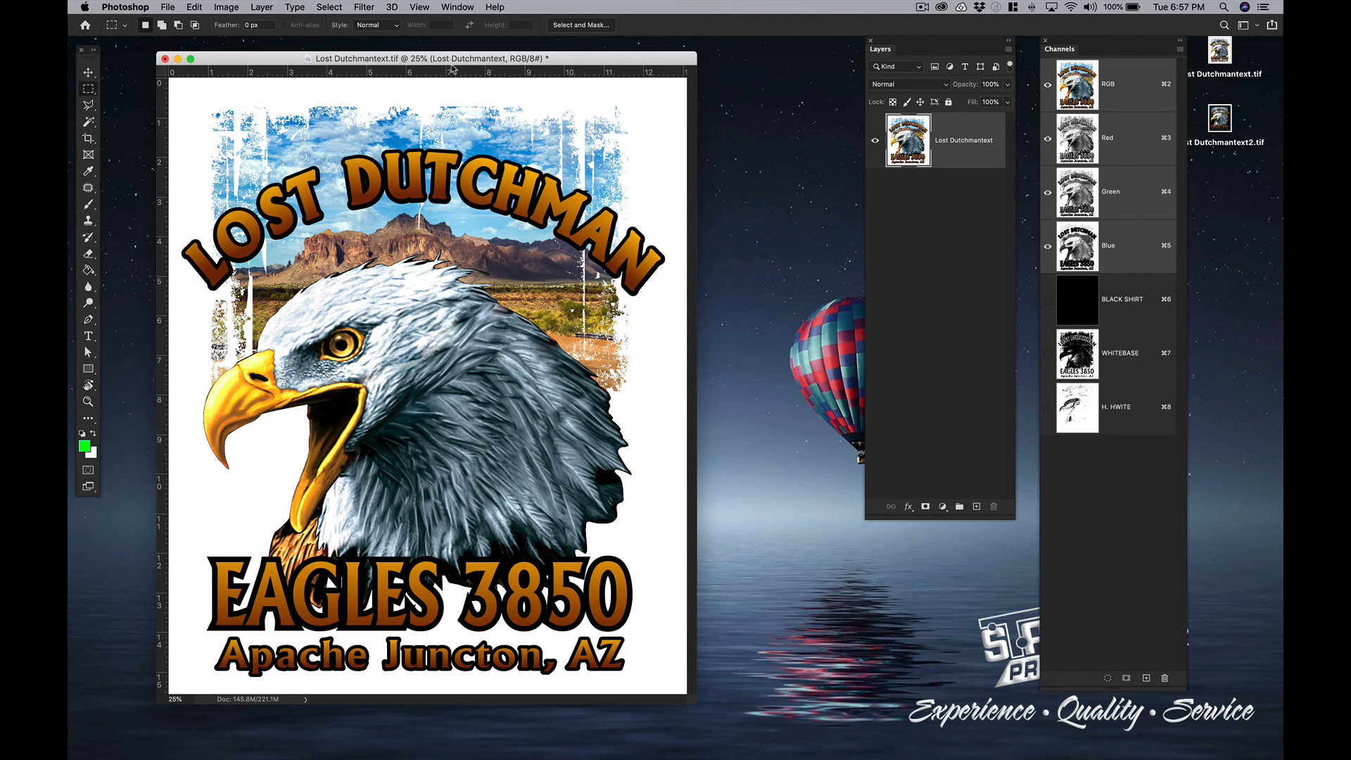
{"action": "left_click", "coordinate": [168, 7]}
{"action": "left_click", "coordinate": [194, 139]}
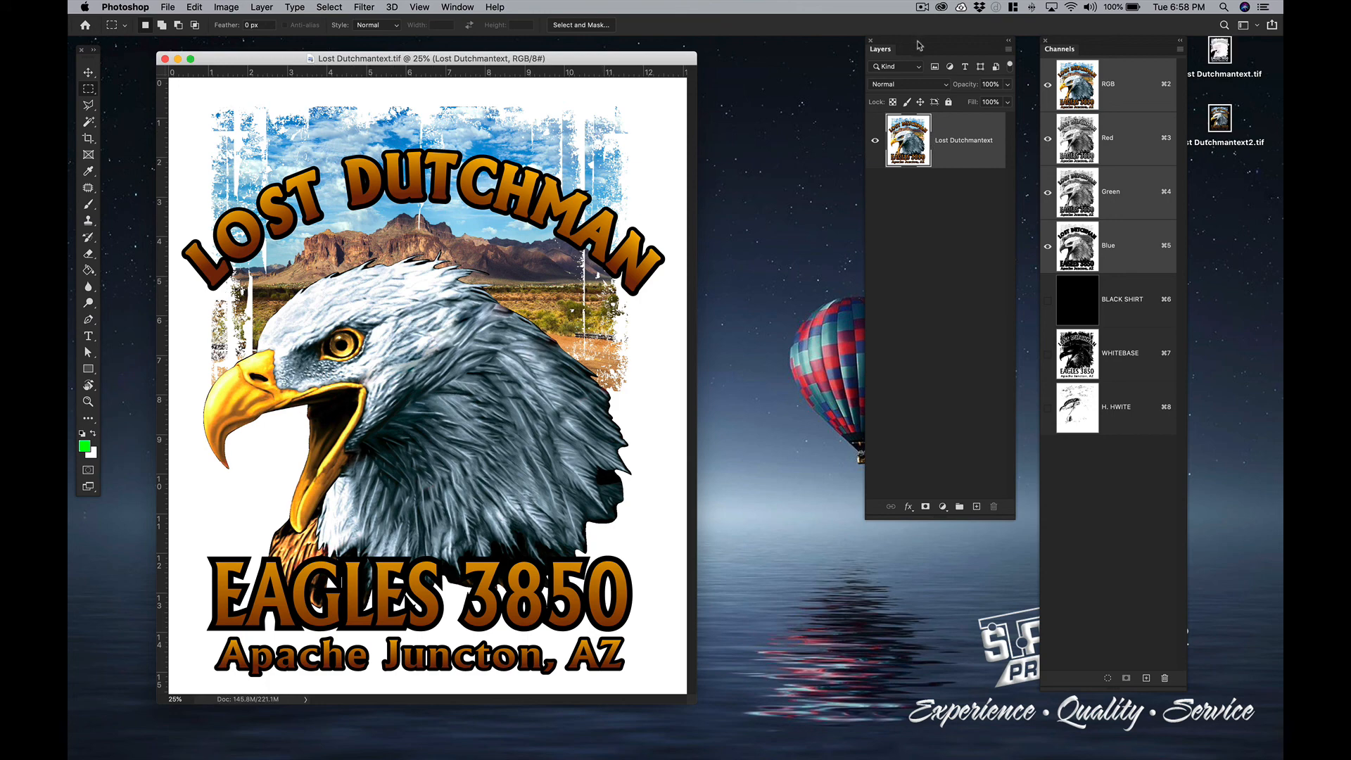
Review the Red, Green and Blue channels one at a time and return to the RGB composite.
{"action": "left_click_drag", "start_coordinate": [918, 45], "coordinate": [915, 46]}
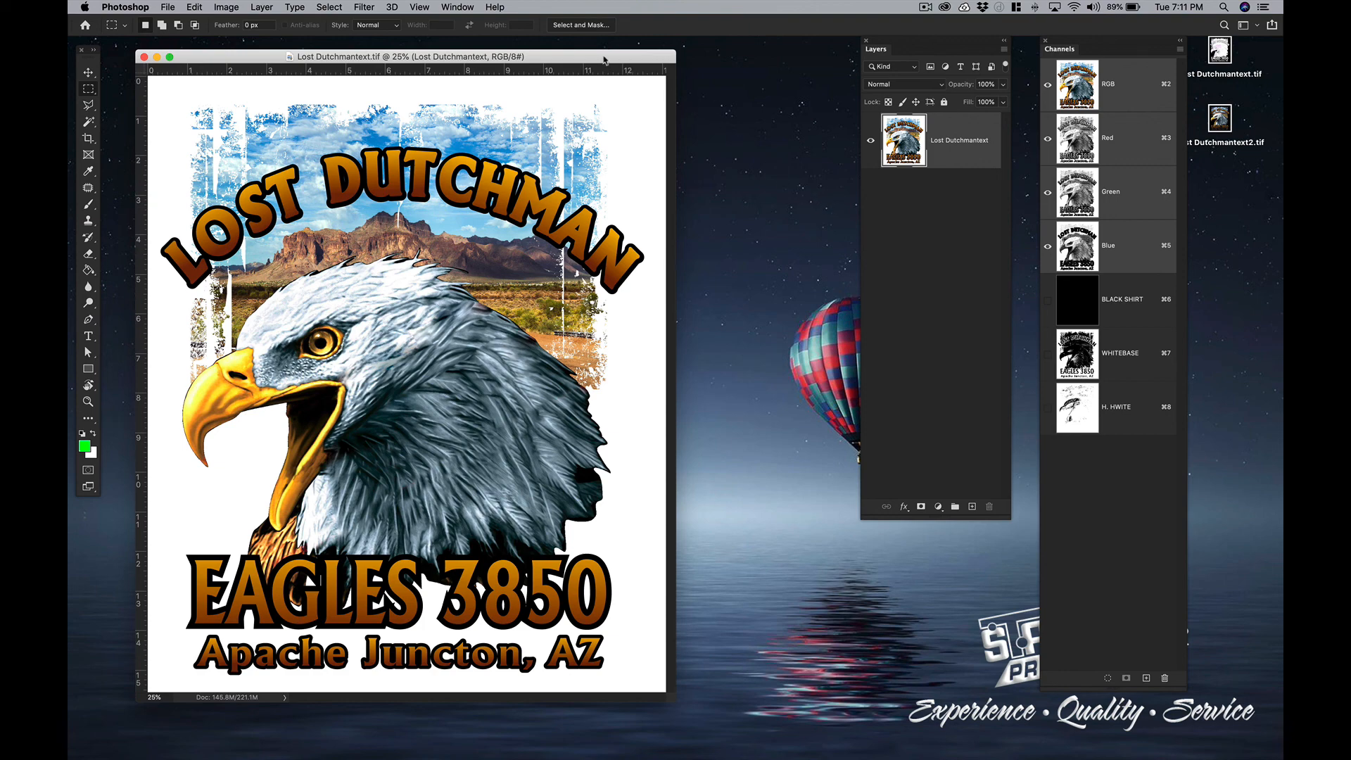
{"action": "left_click_drag", "start_coordinate": [604, 60], "coordinate": [584, 60]}
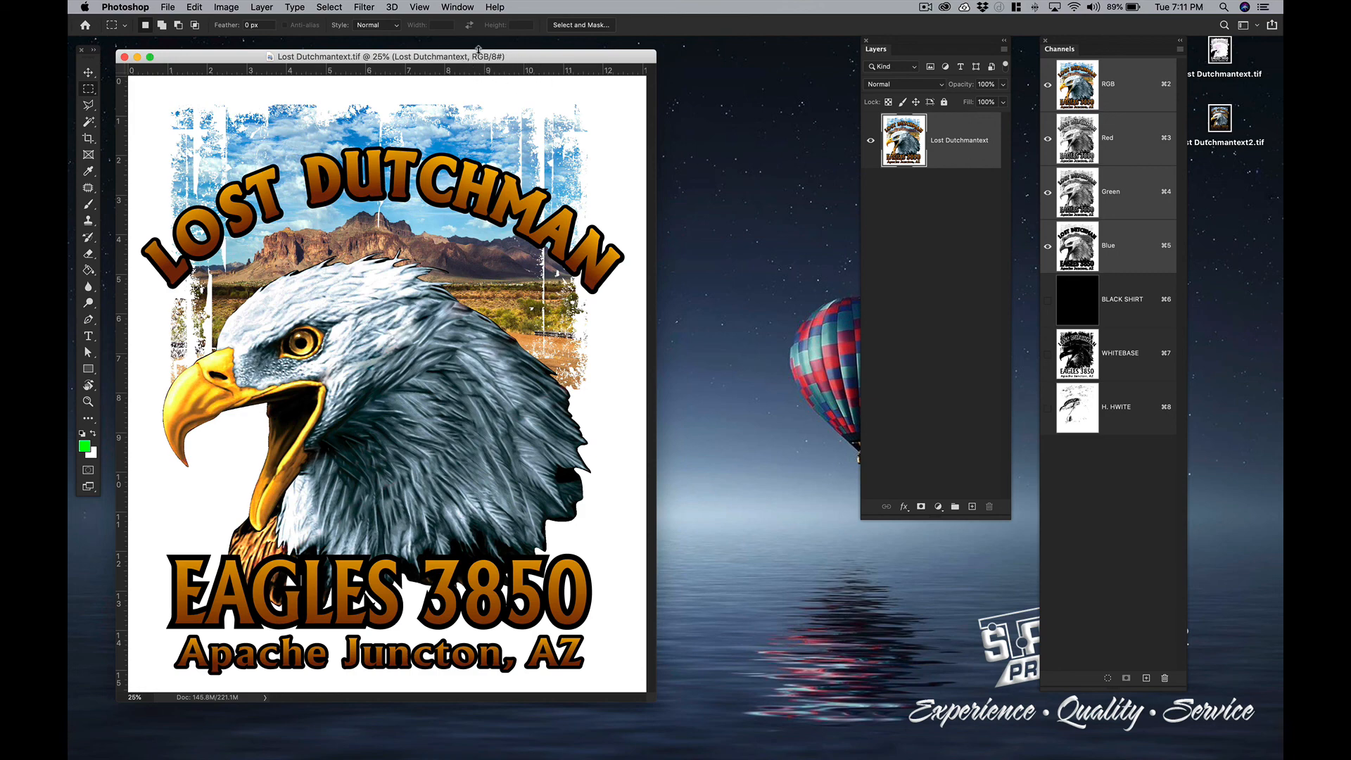
{"action": "left_click", "coordinate": [1112, 138]}
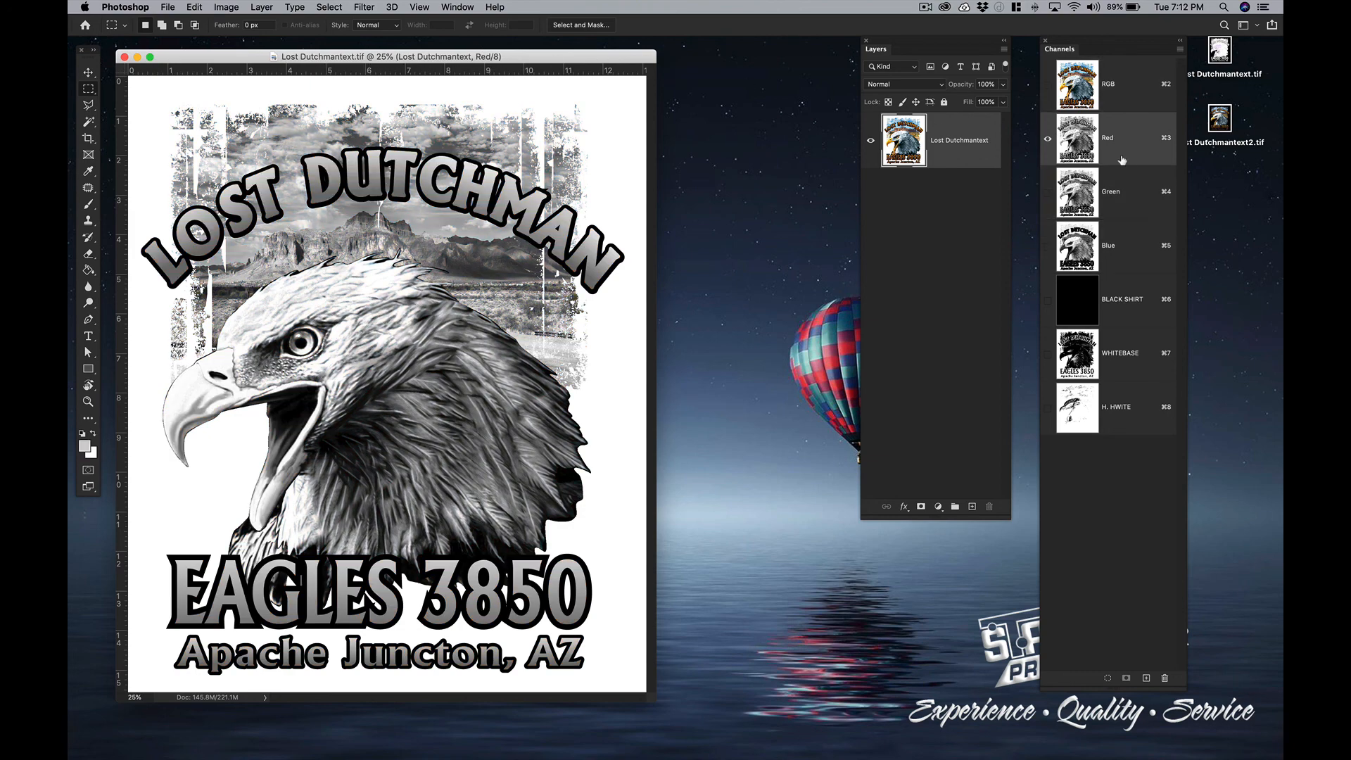
{"action": "left_click", "coordinate": [1137, 202]}
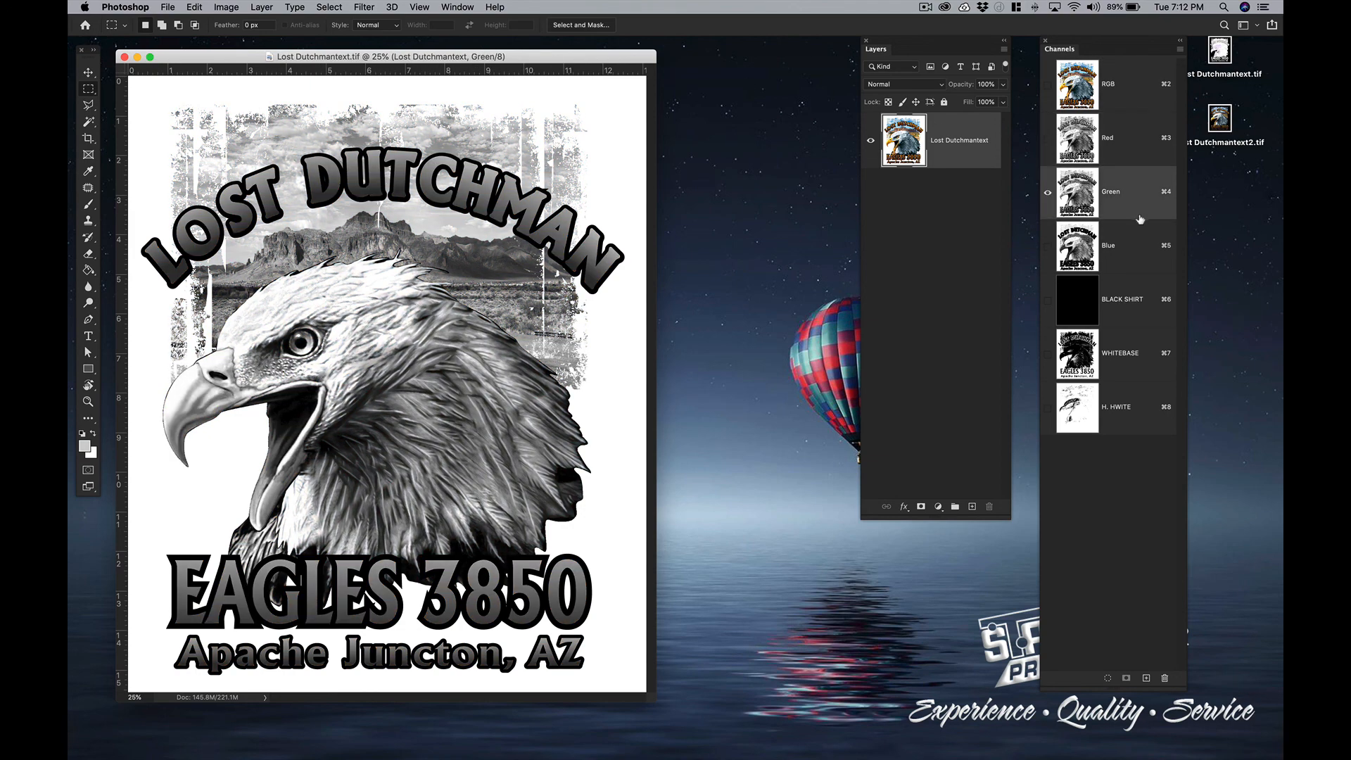
{"action": "left_click", "coordinate": [1137, 247]}
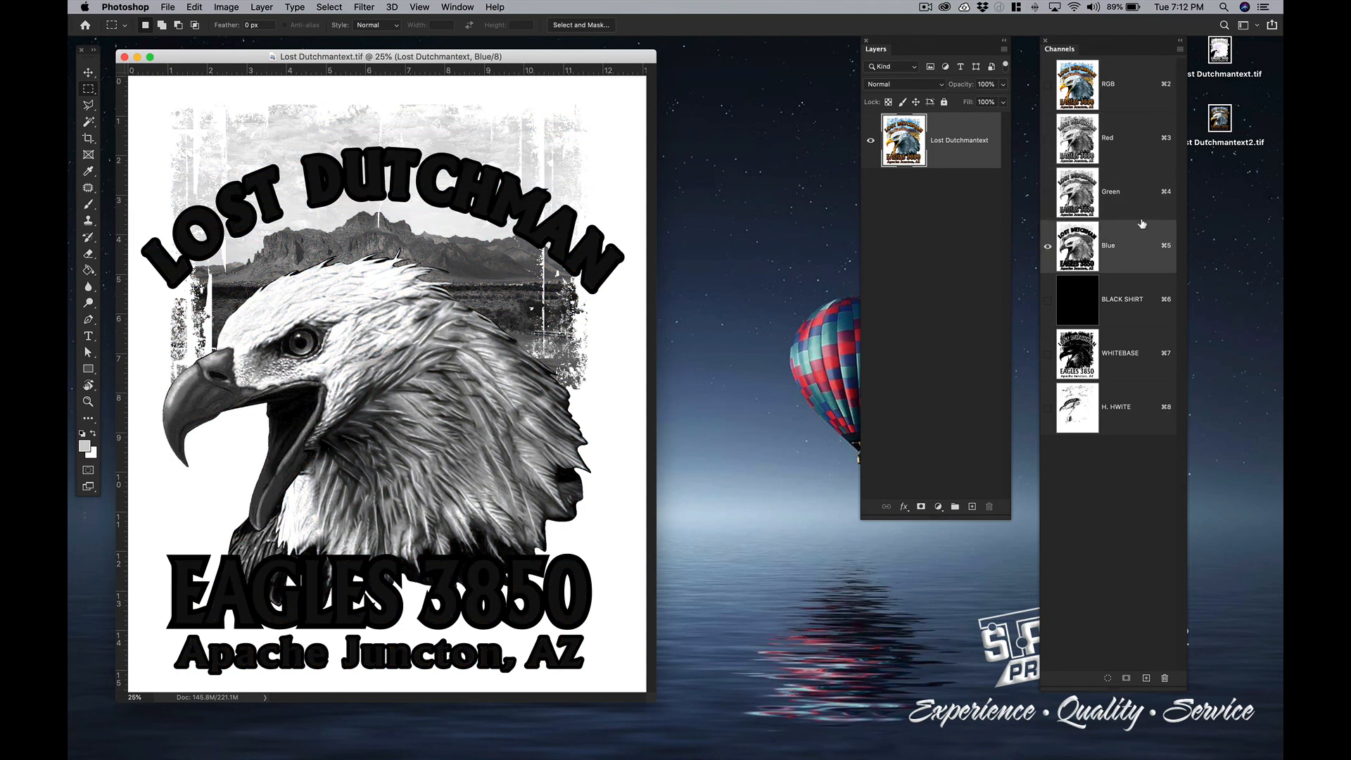
{"action": "left_click", "coordinate": [1128, 91]}
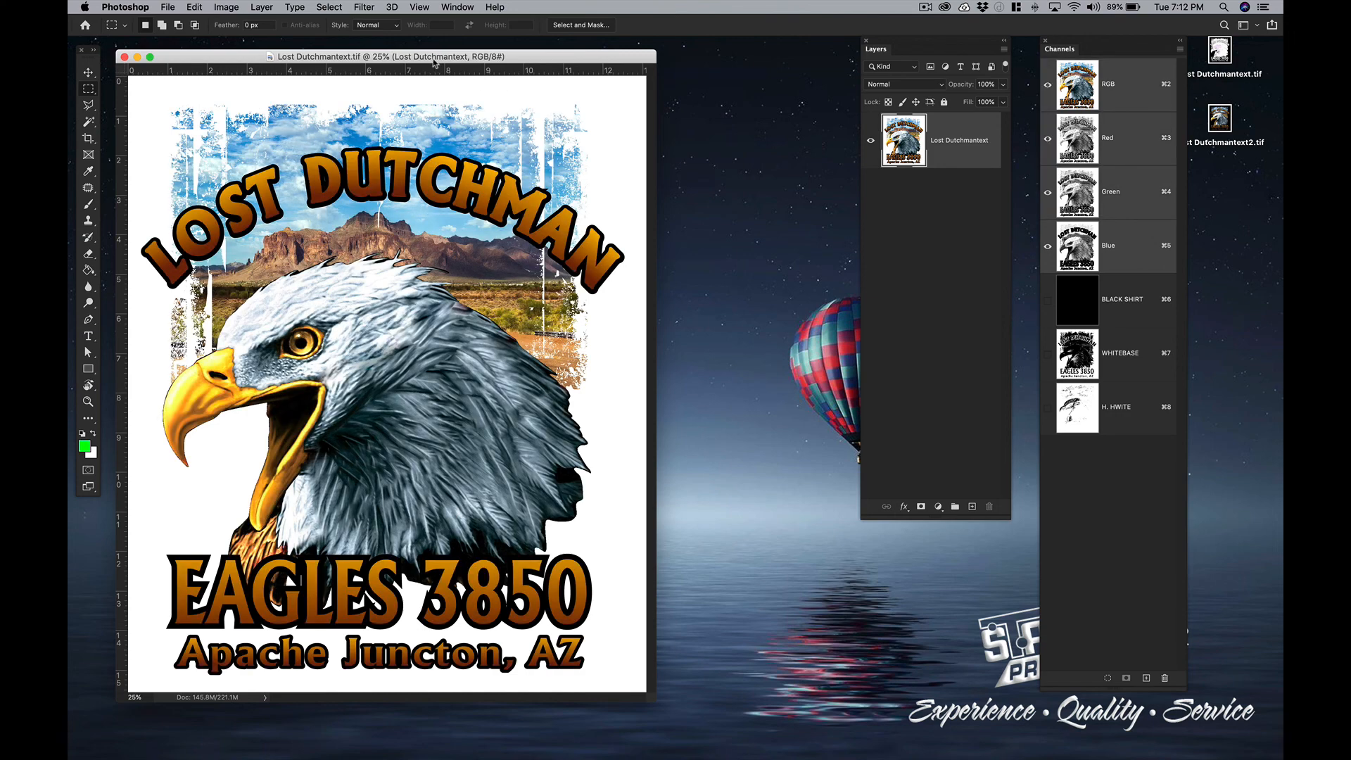
Duplicate the image as Lost Dutchmantext copy and move the copy's window aside from the original.
{"action": "left_click", "coordinate": [234, 8]}
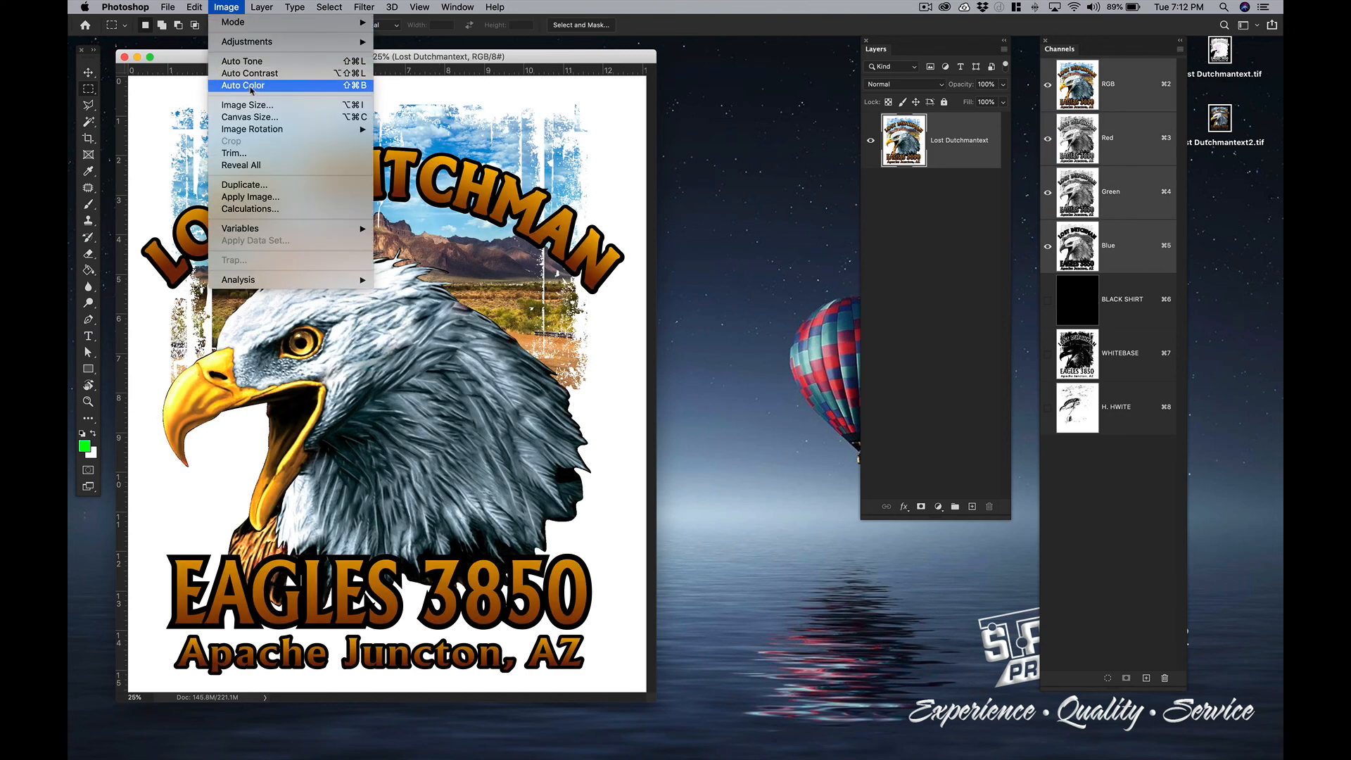
{"action": "mouse_move", "coordinate": [252, 42]}
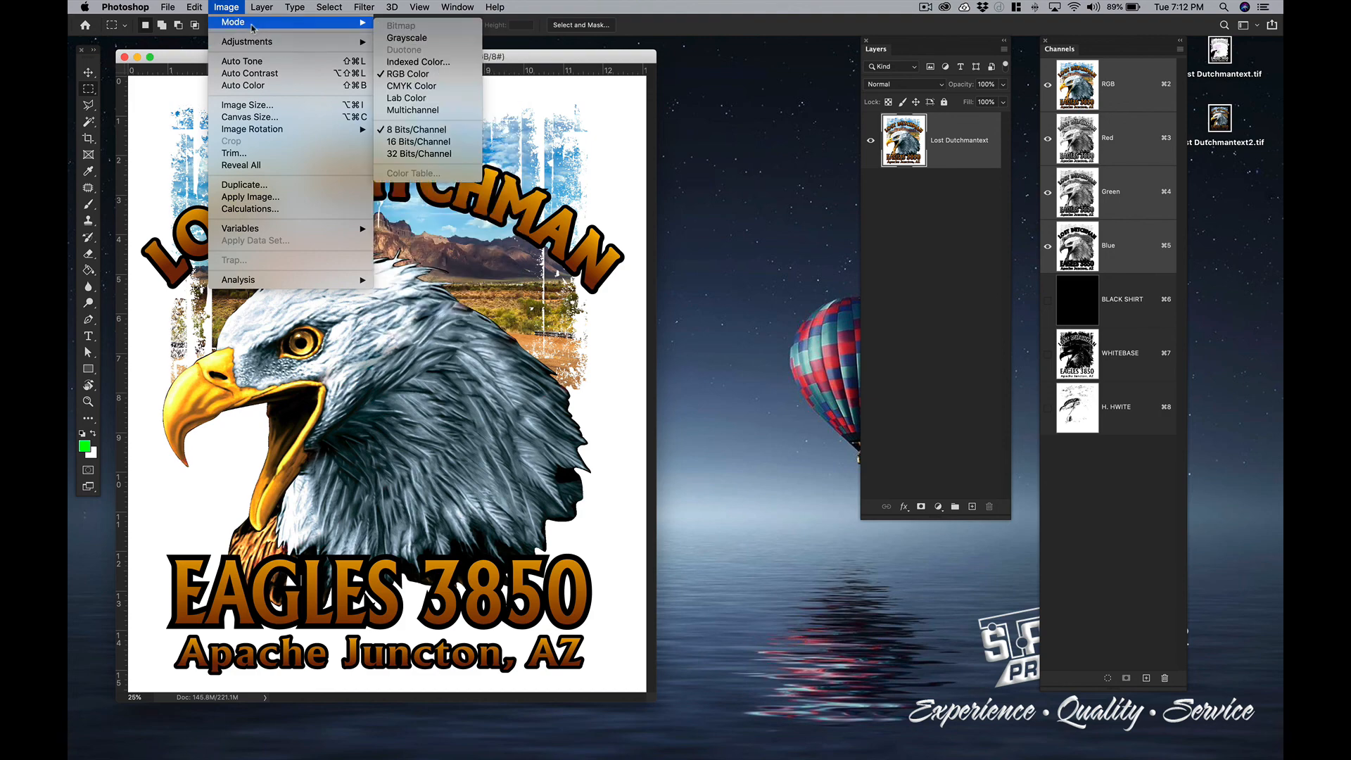
{"action": "mouse_move", "coordinate": [271, 129]}
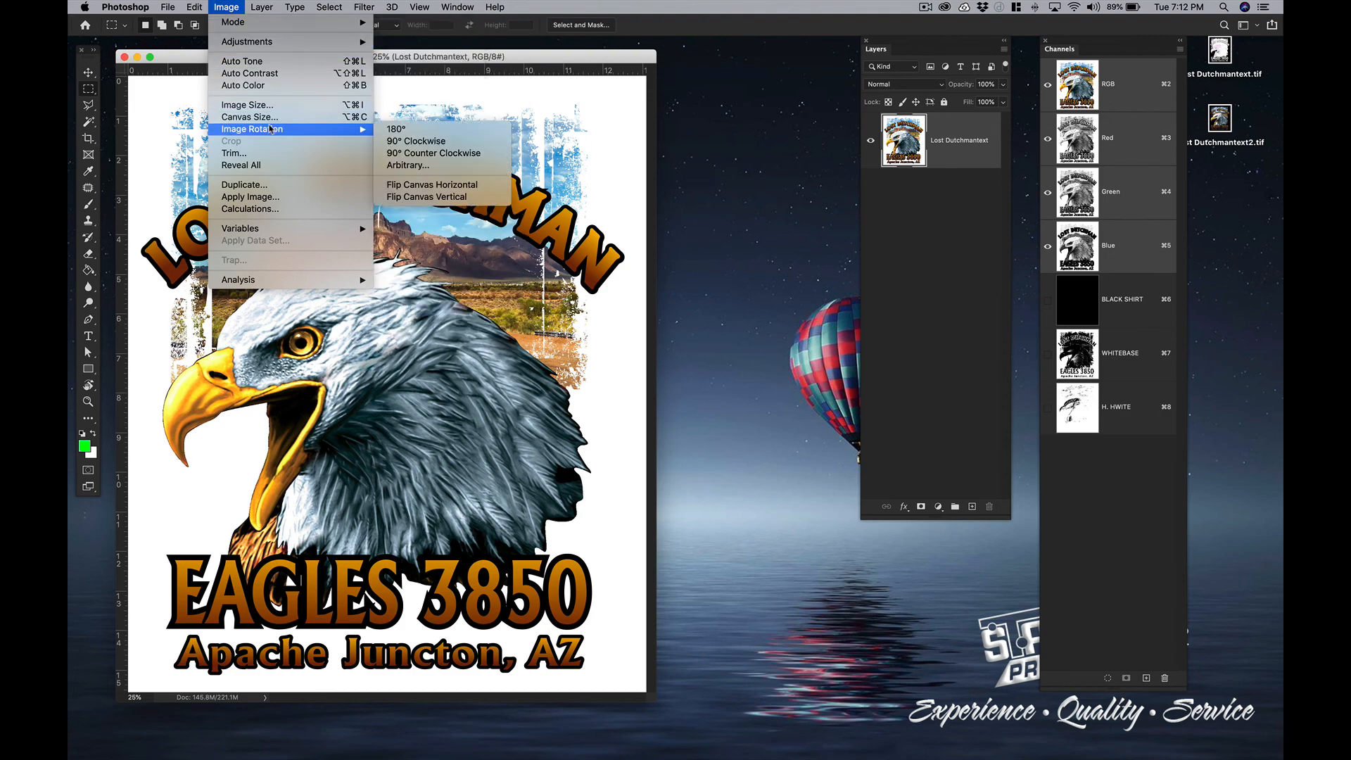
{"action": "left_click", "coordinate": [282, 184]}
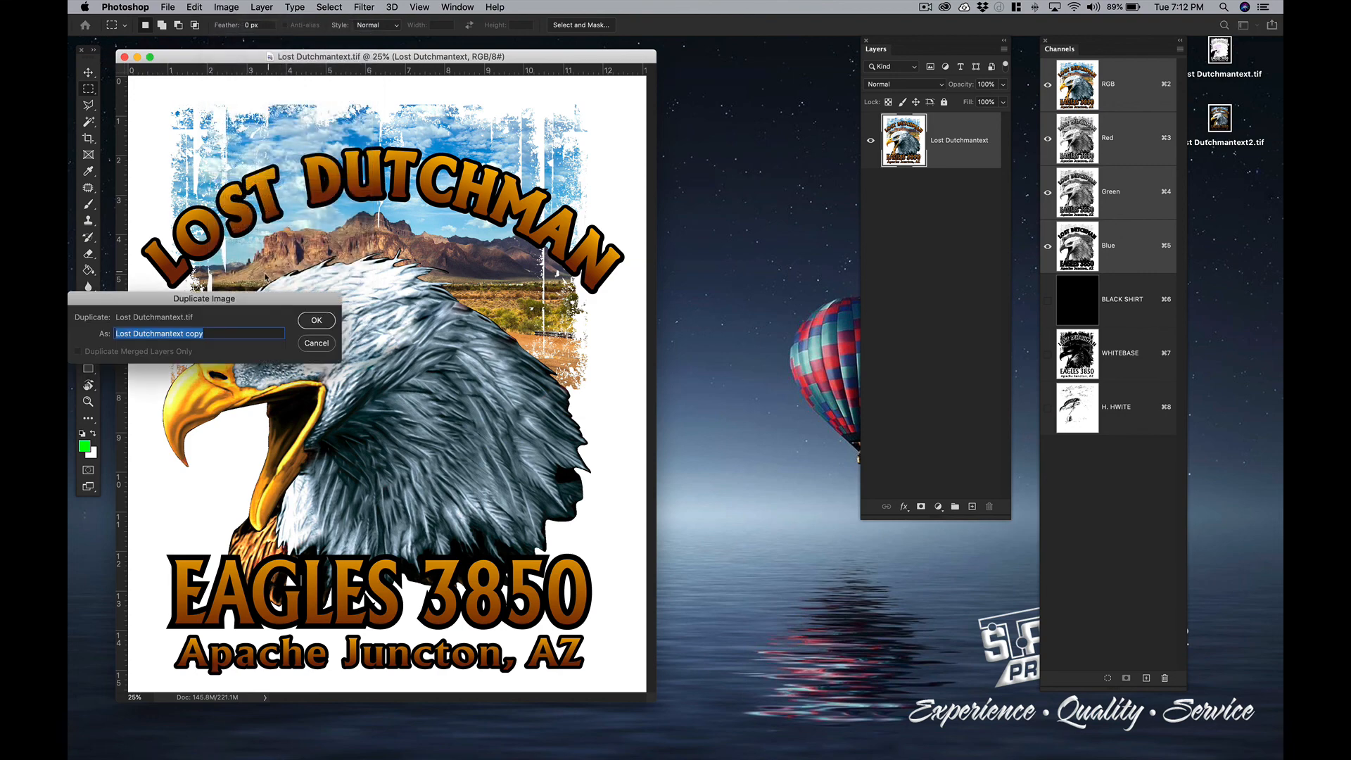
{"action": "left_click", "coordinate": [316, 321]}
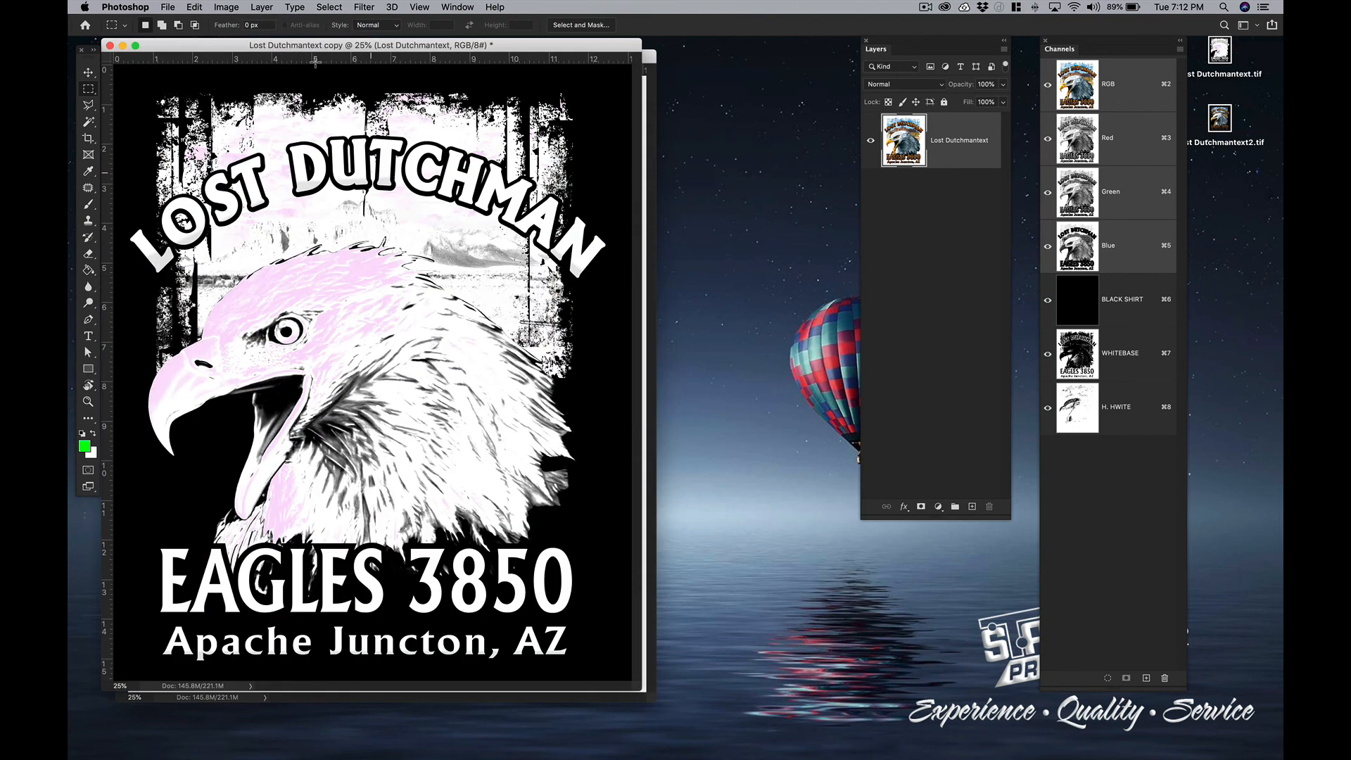
{"action": "left_click_drag", "start_coordinate": [476, 46], "coordinate": [622, 53]}
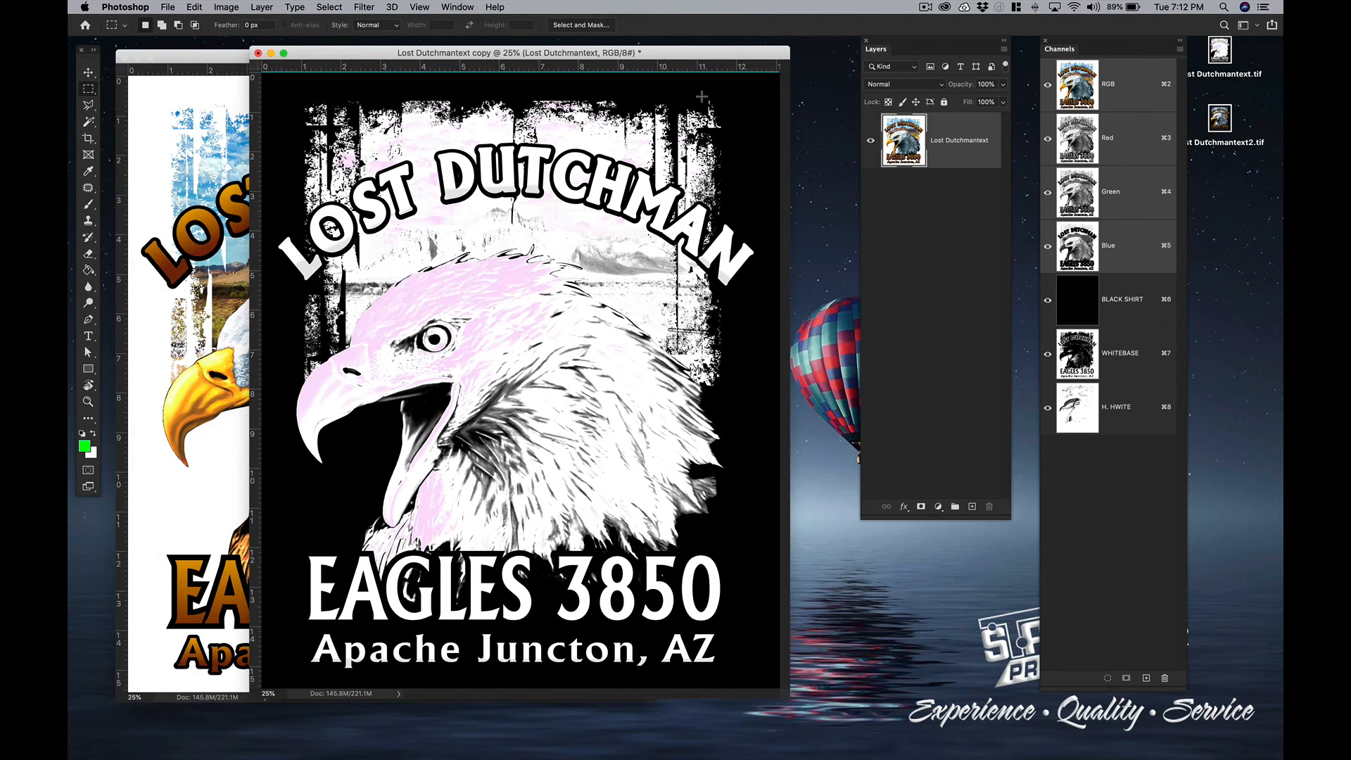
Hide the BLACK SHIRT, WHITEBASE and H. HWITE channels in the duplicate, leaving only the RGB composite shown.
{"action": "left_click", "coordinate": [1132, 310]}
{"action": "left_click", "coordinate": [1133, 101]}
{"action": "left_click_drag", "start_coordinate": [1049, 315], "coordinate": [1053, 430]}
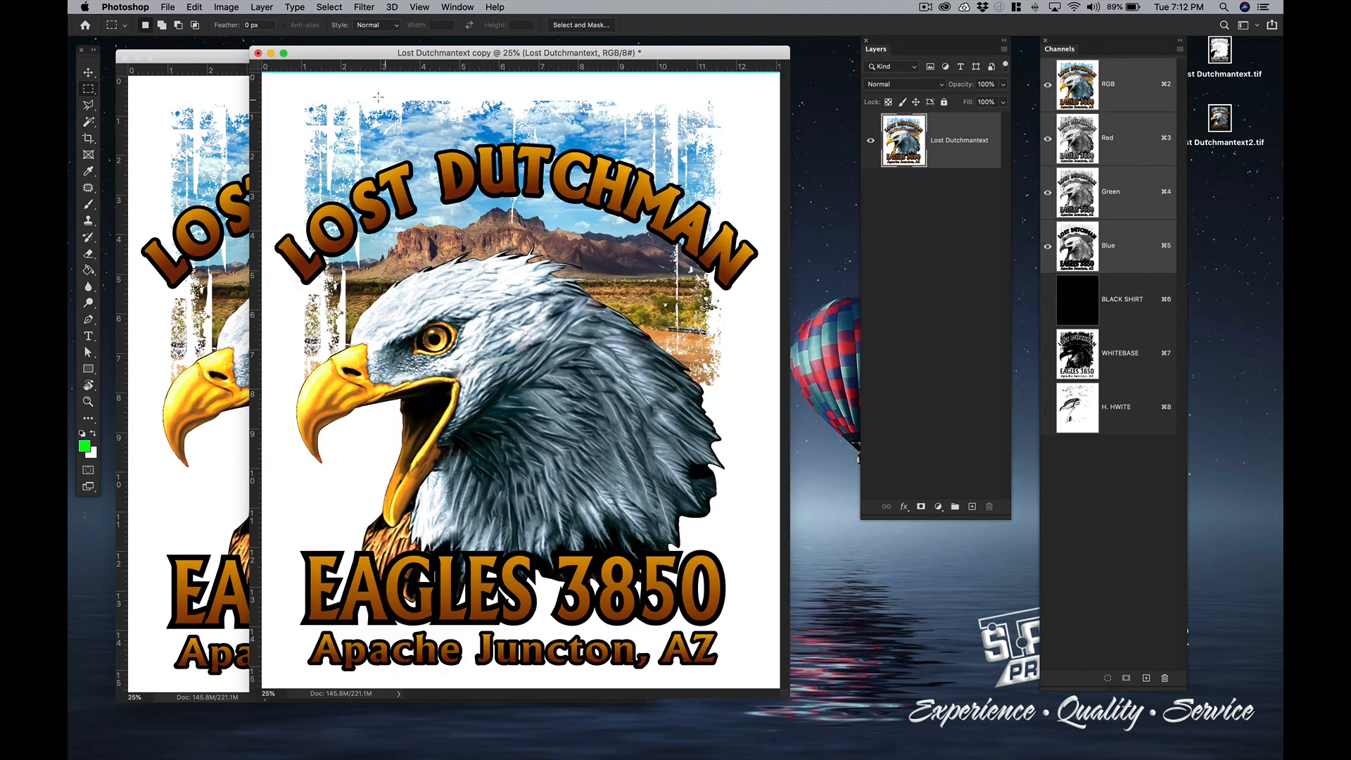
Convert the duplicate image to CMYK Color mode and offset its window to compare with the original.
{"action": "left_click", "coordinate": [225, 10]}
{"action": "mouse_move", "coordinate": [239, 23]}
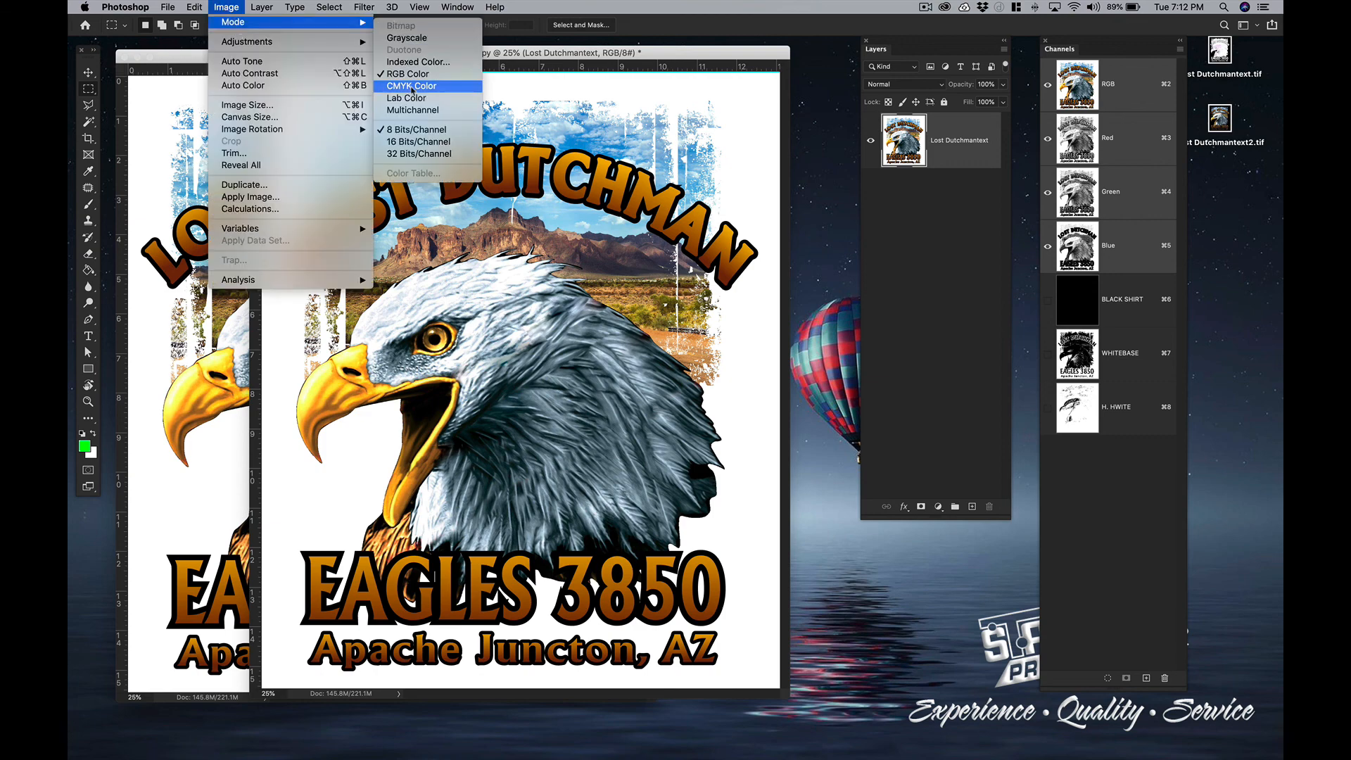
{"action": "left_click", "coordinate": [412, 87]}
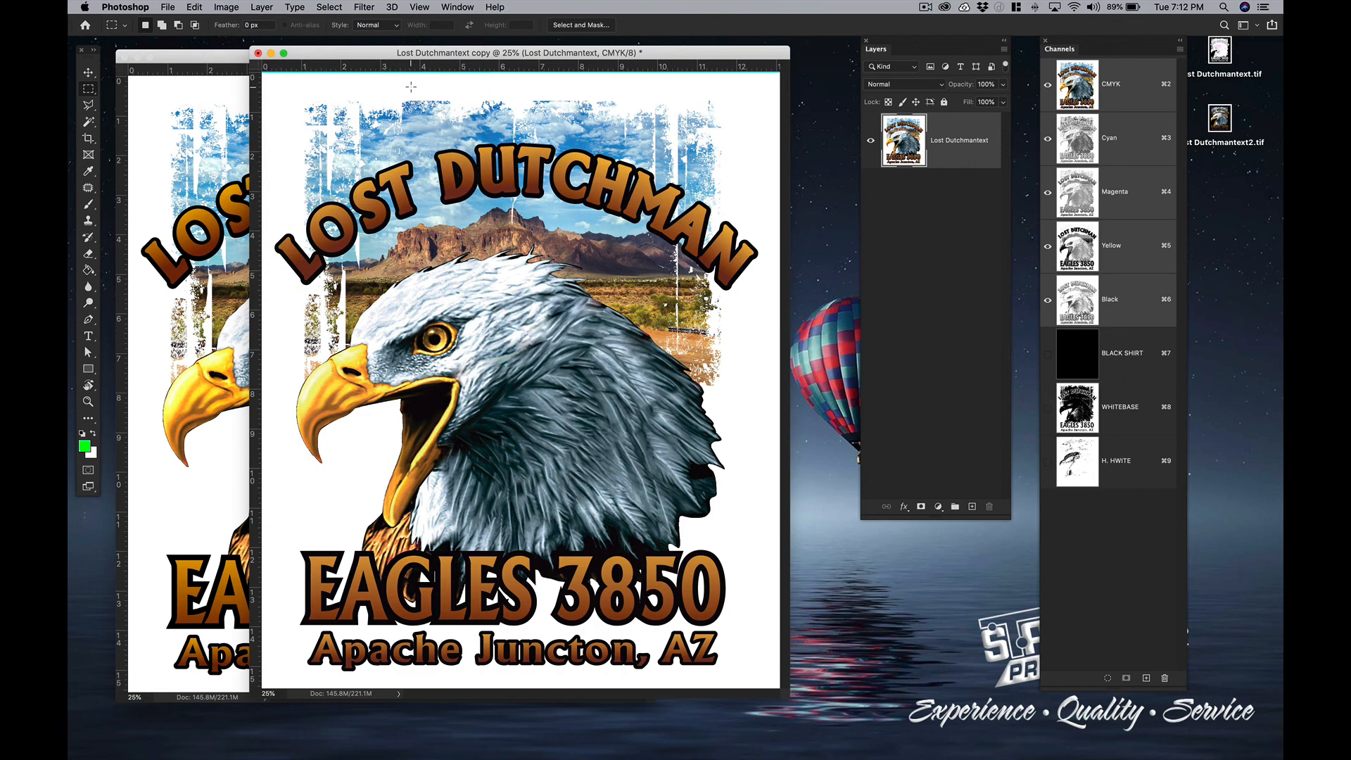
{"action": "left_click_drag", "start_coordinate": [335, 52], "coordinate": [407, 76]}
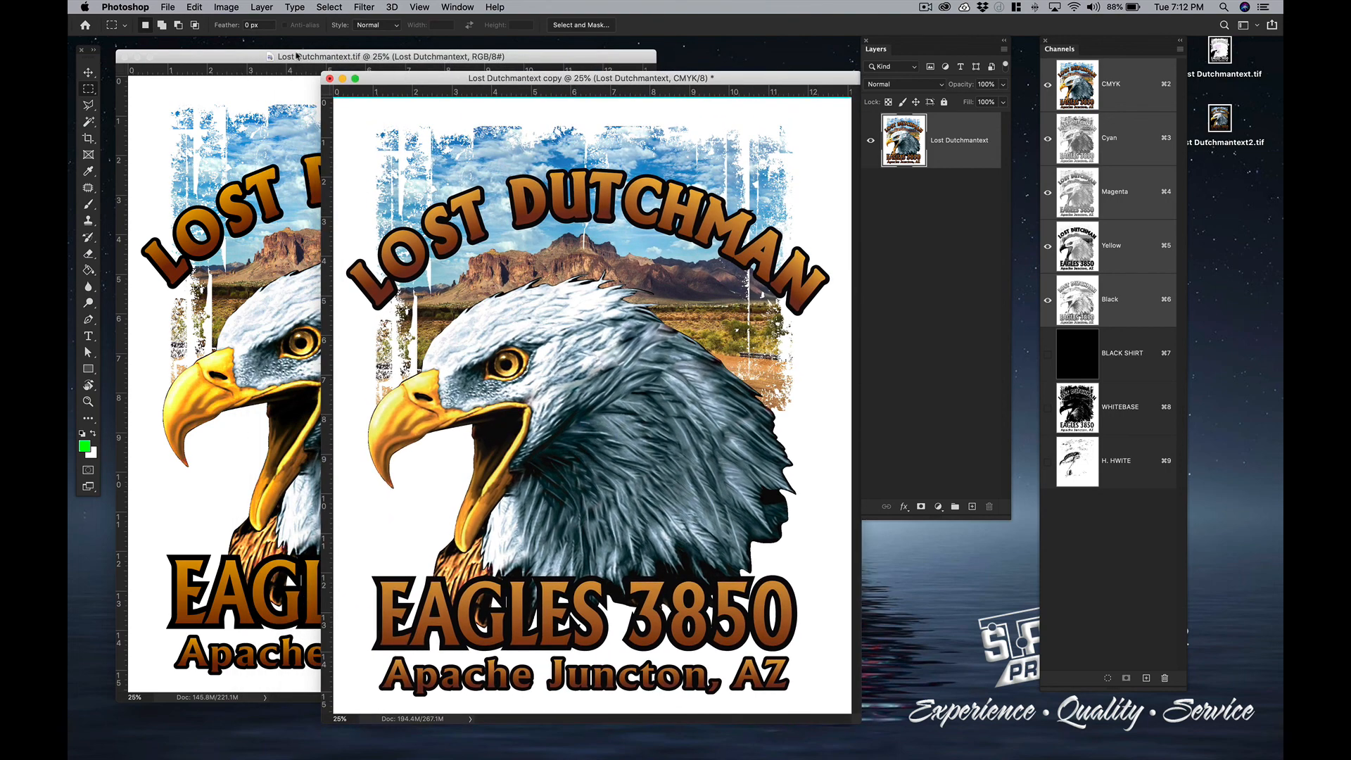
Return to the original Lost Dutchmantext.tif and inspect its Red, Green and Blue channels individually.
{"action": "left_click", "coordinate": [218, 59]}
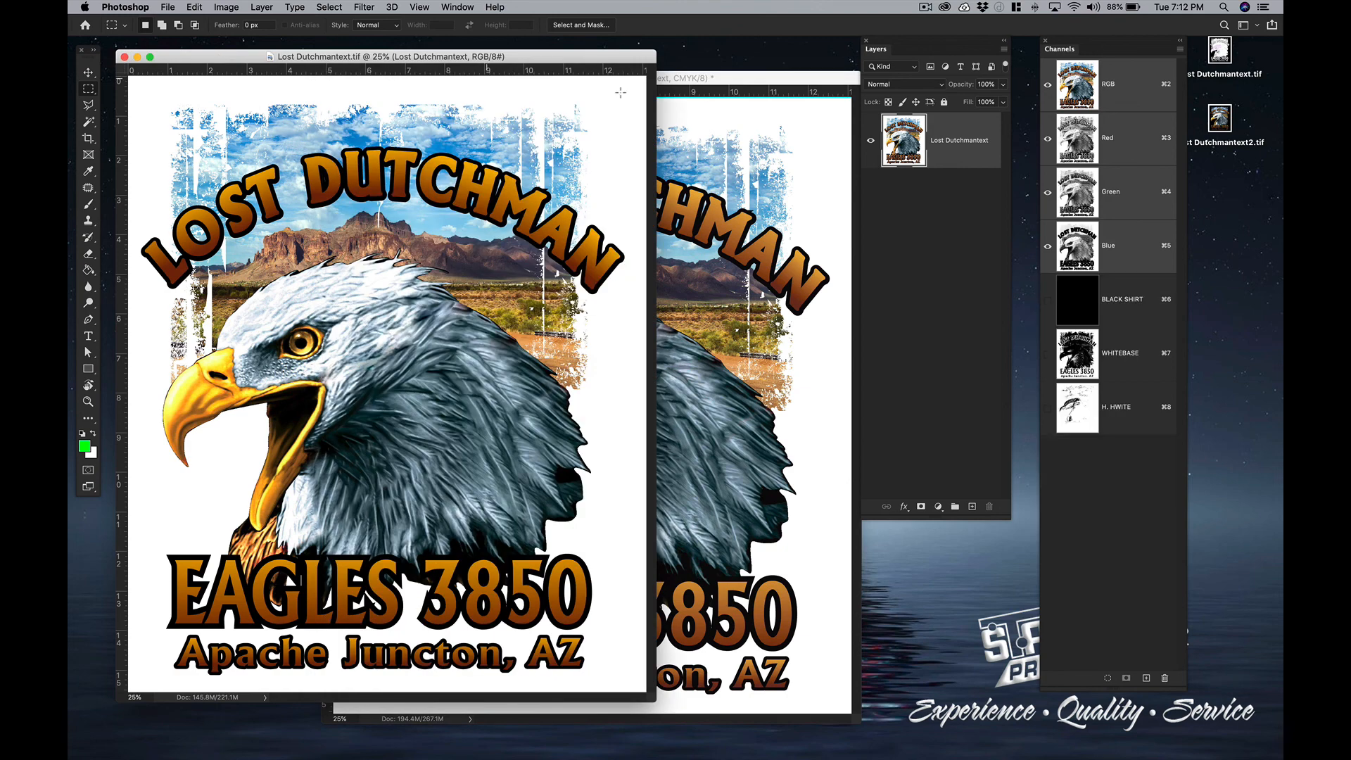
{"action": "left_click", "coordinate": [1145, 152]}
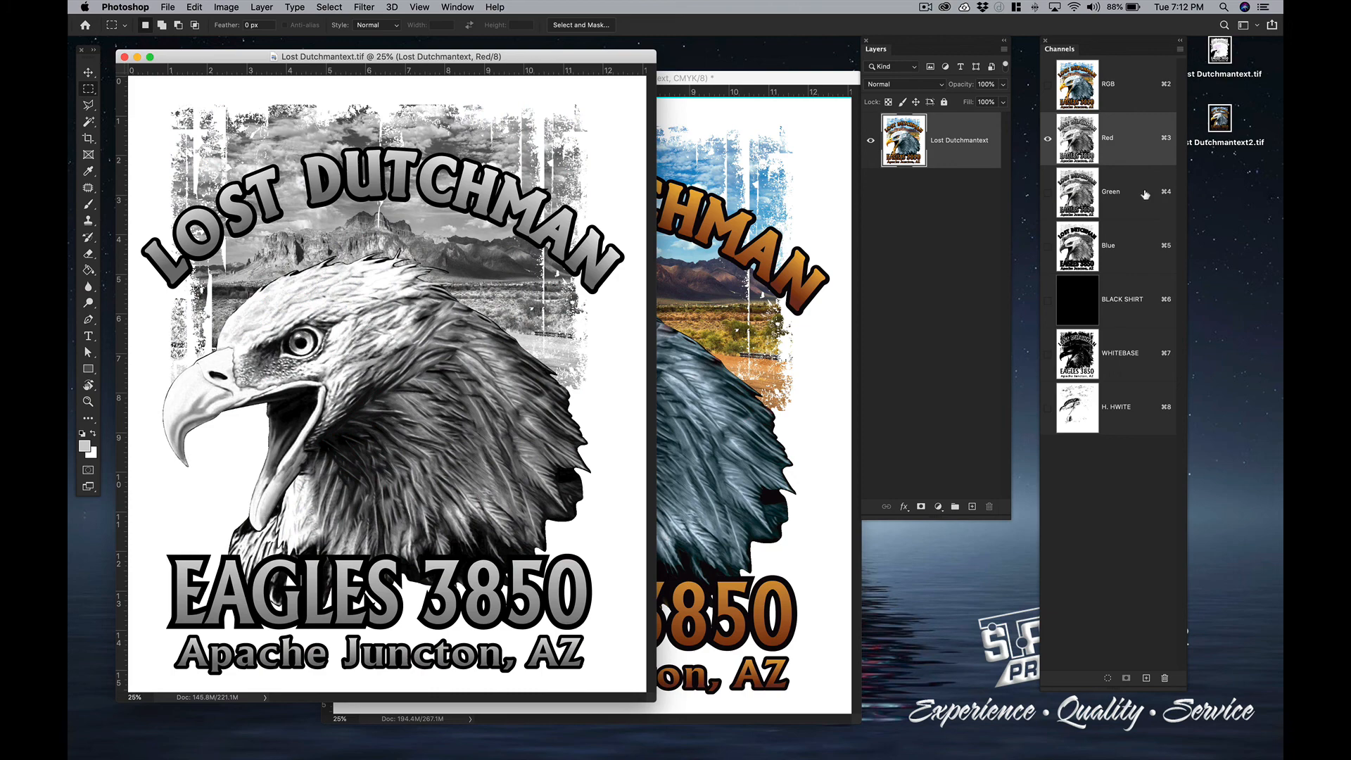
{"action": "left_click", "coordinate": [1145, 191]}
{"action": "left_click", "coordinate": [1144, 237]}
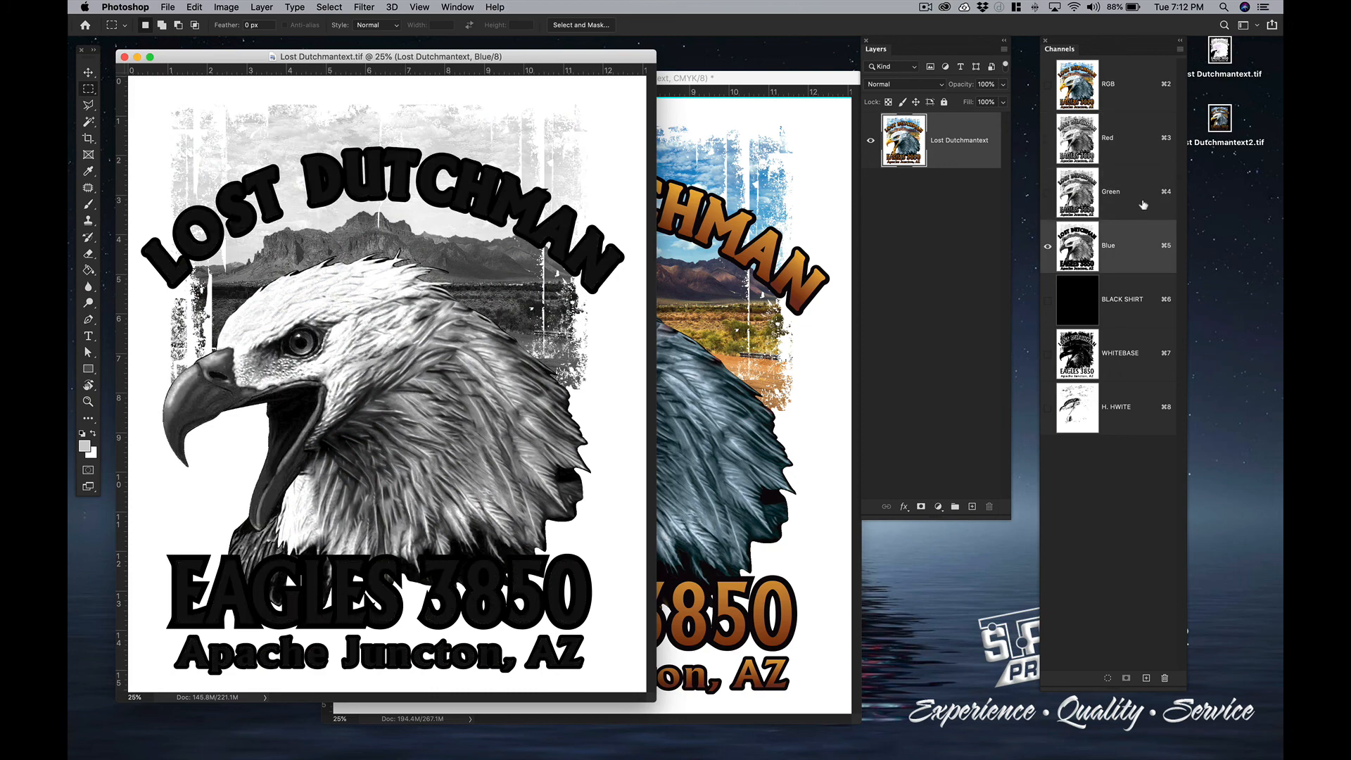
{"action": "left_click", "coordinate": [1143, 205]}
{"action": "left_click", "coordinate": [1142, 162]}
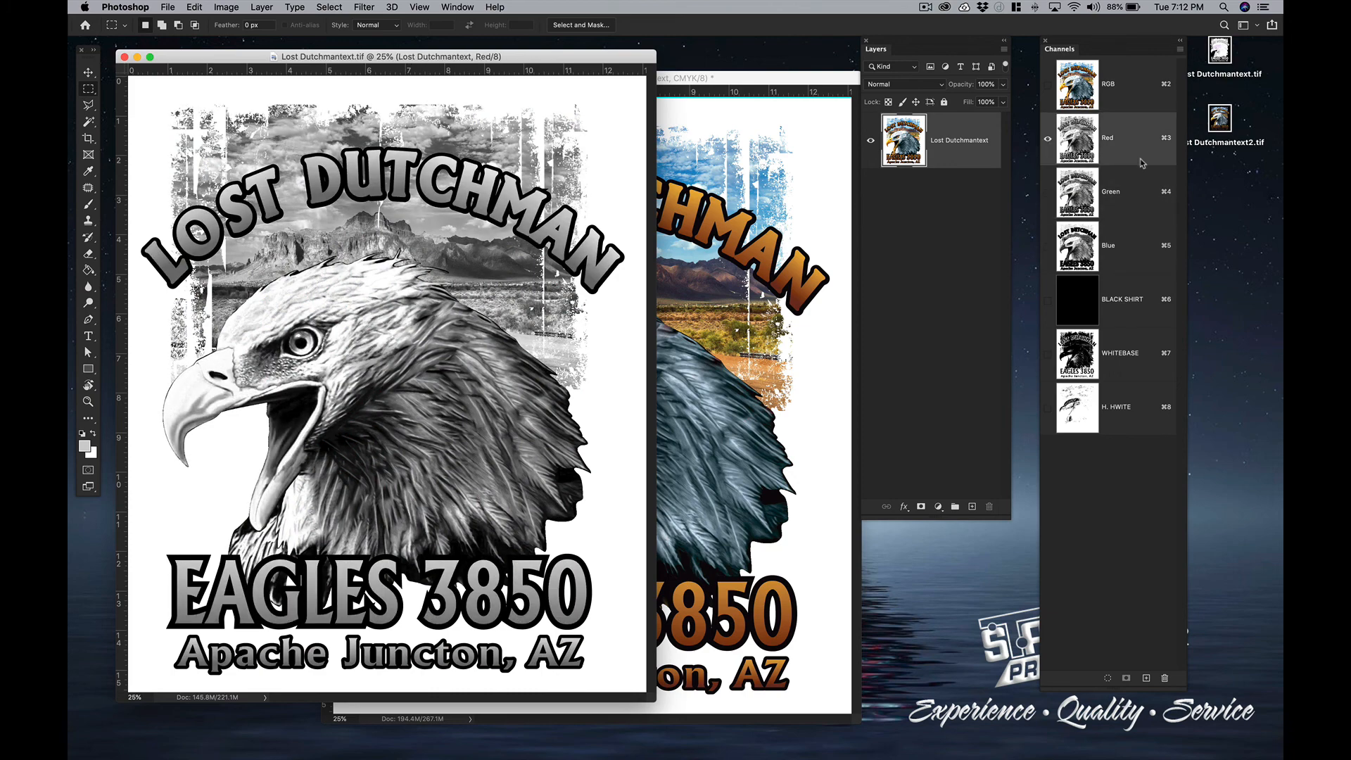
Check the original's Green and Blue channels, then return from its RGB composite to the CMYK duplicate.
{"action": "left_click", "coordinate": [1131, 188]}
{"action": "left_click", "coordinate": [1141, 243]}
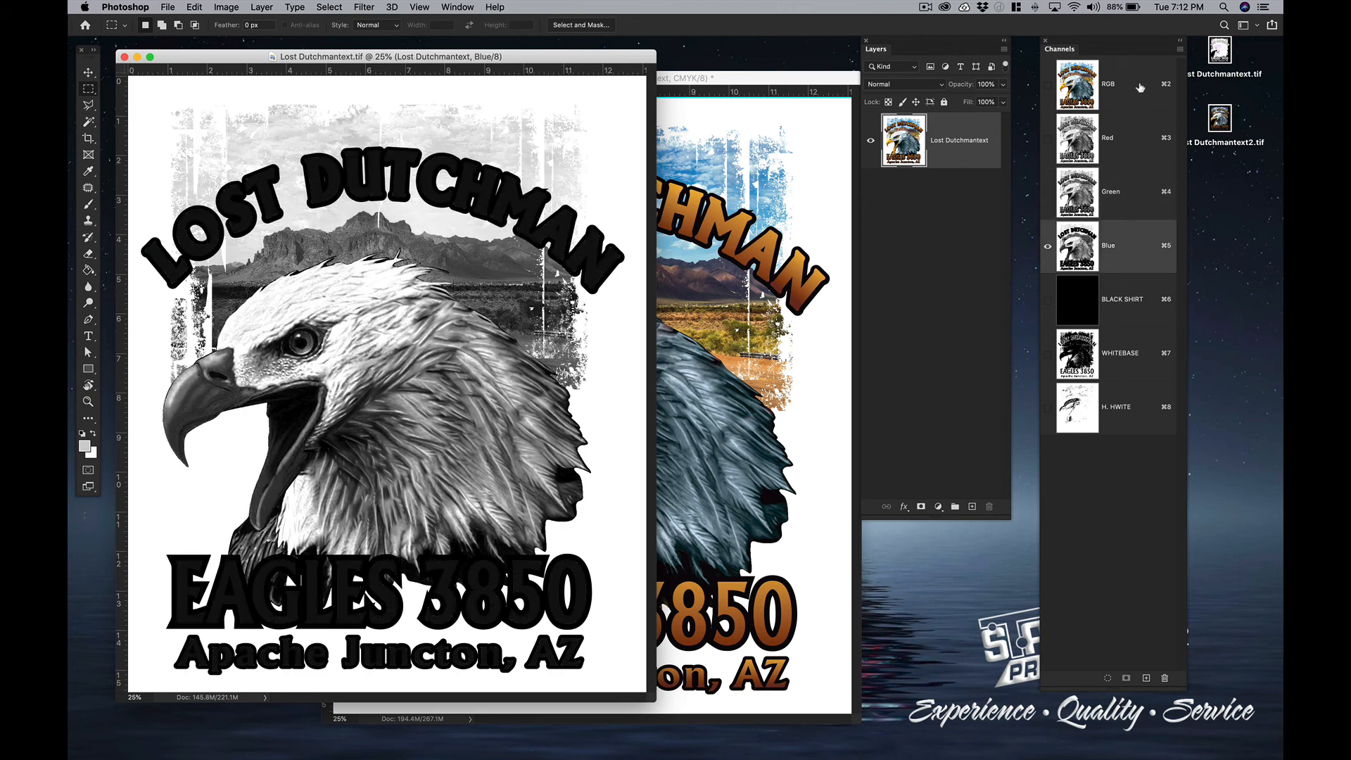
{"action": "left_click", "coordinate": [1140, 88]}
{"action": "key", "text": "ctrl+Tab"}
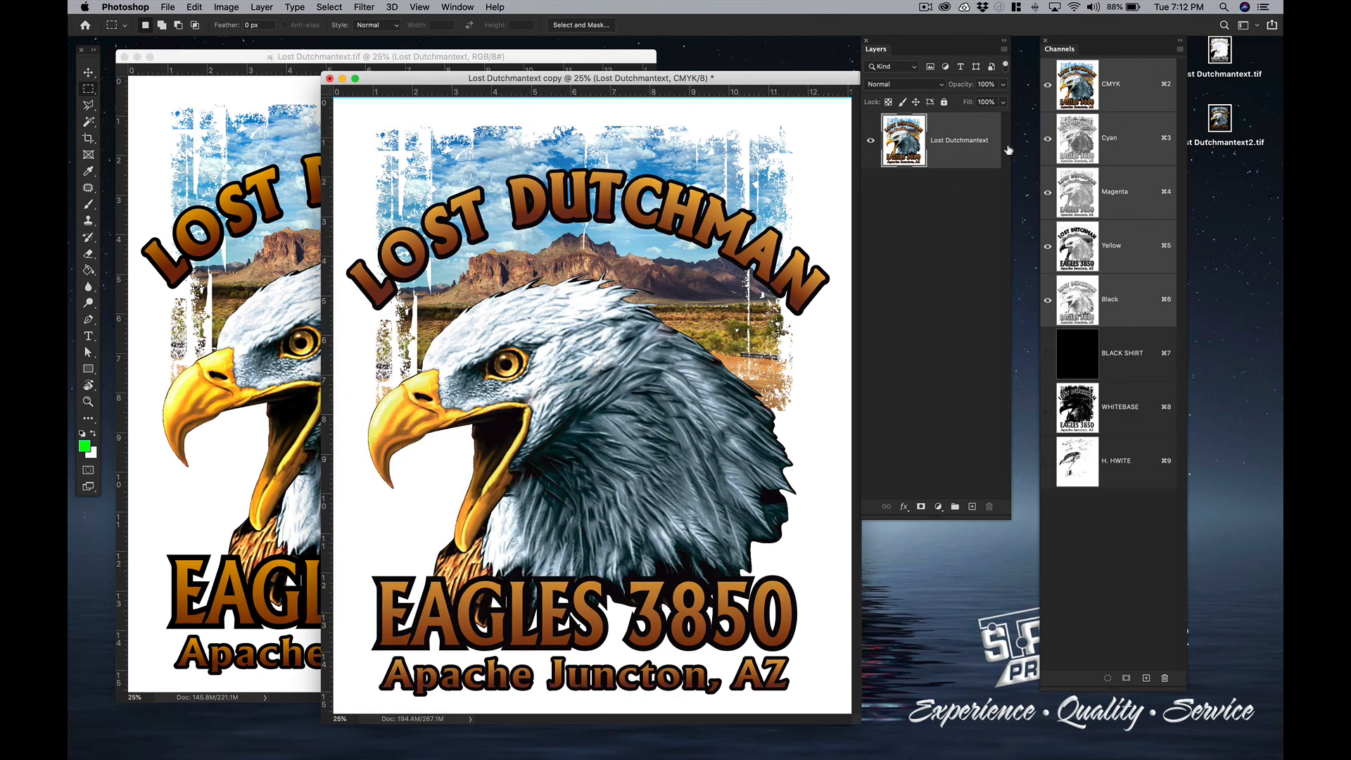
Inspect the Cyan, Magenta, Yellow and Black channels of the CMYK duplicate one at a time.
{"action": "left_click", "coordinate": [1126, 144]}
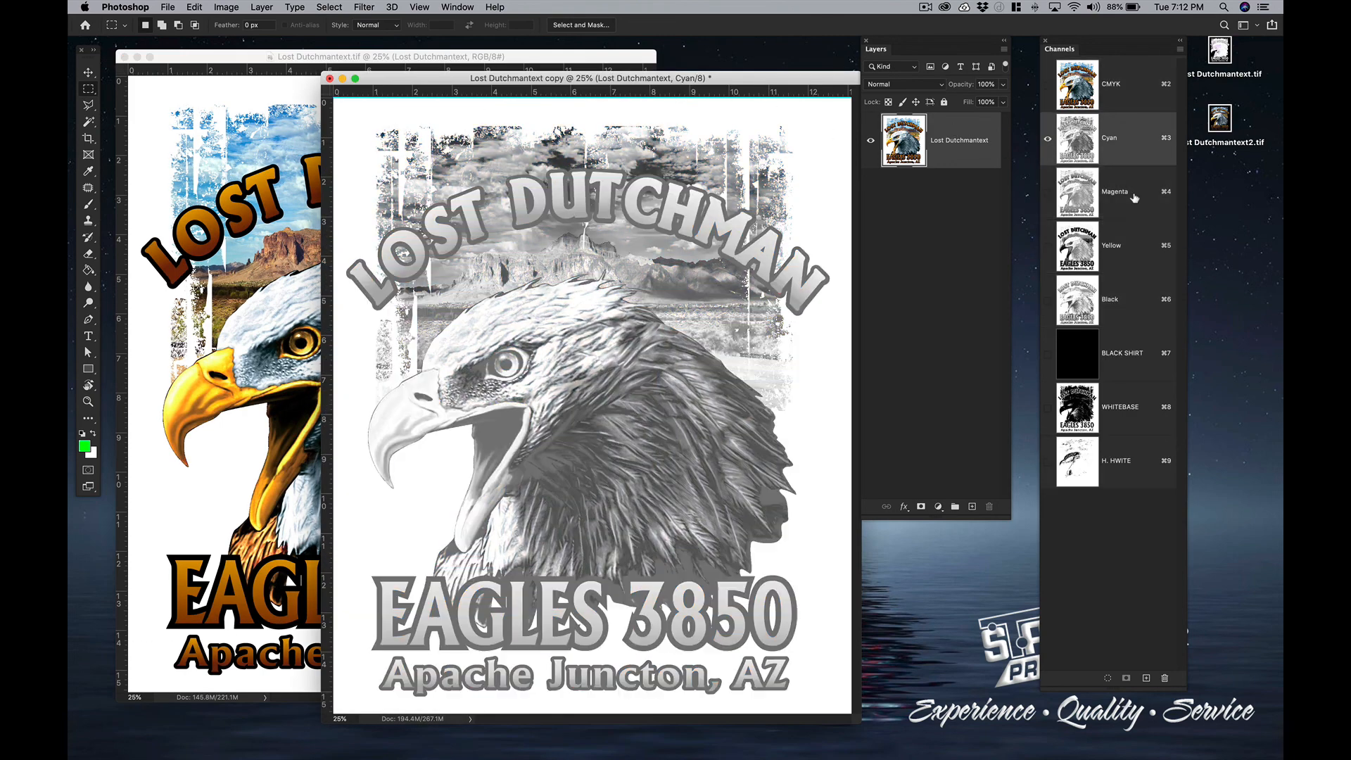
{"action": "left_click", "coordinate": [1135, 201]}
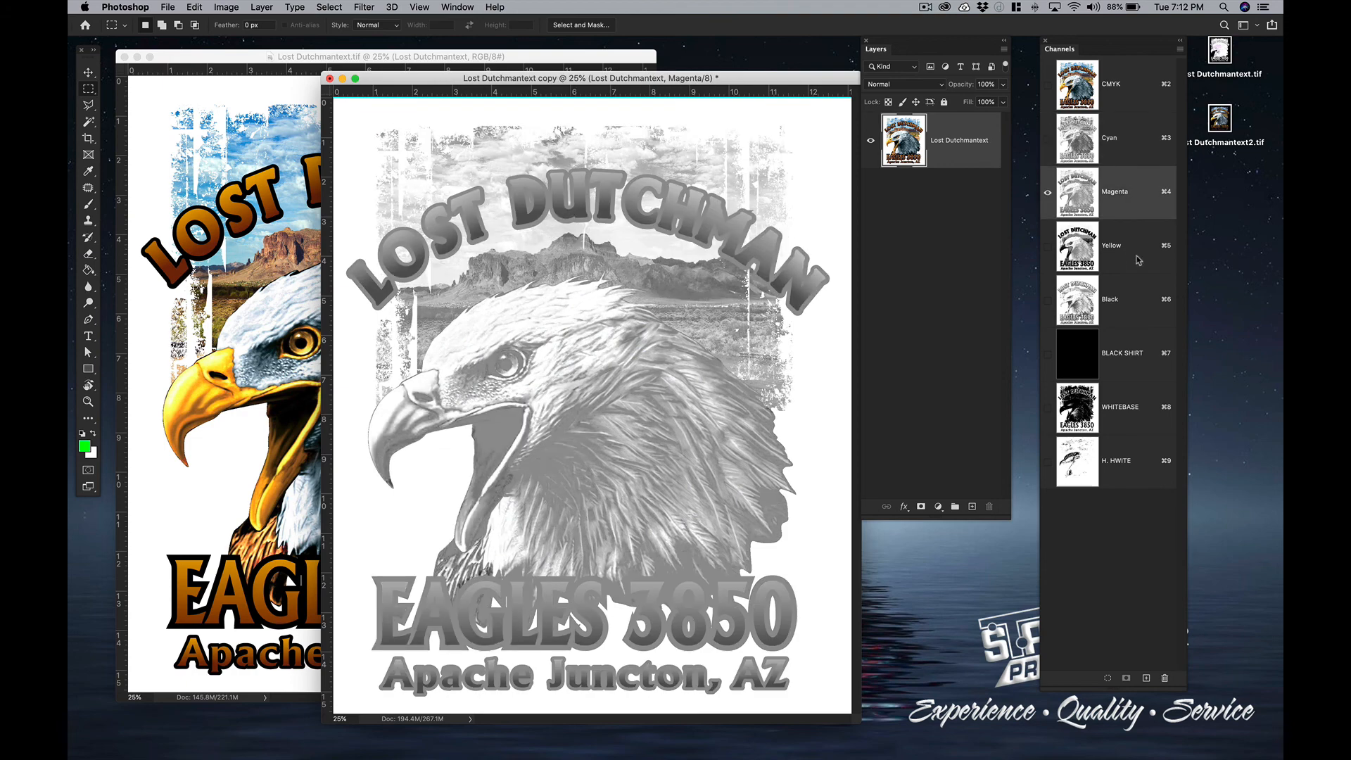
{"action": "left_click", "coordinate": [1135, 246]}
{"action": "left_click", "coordinate": [1137, 297]}
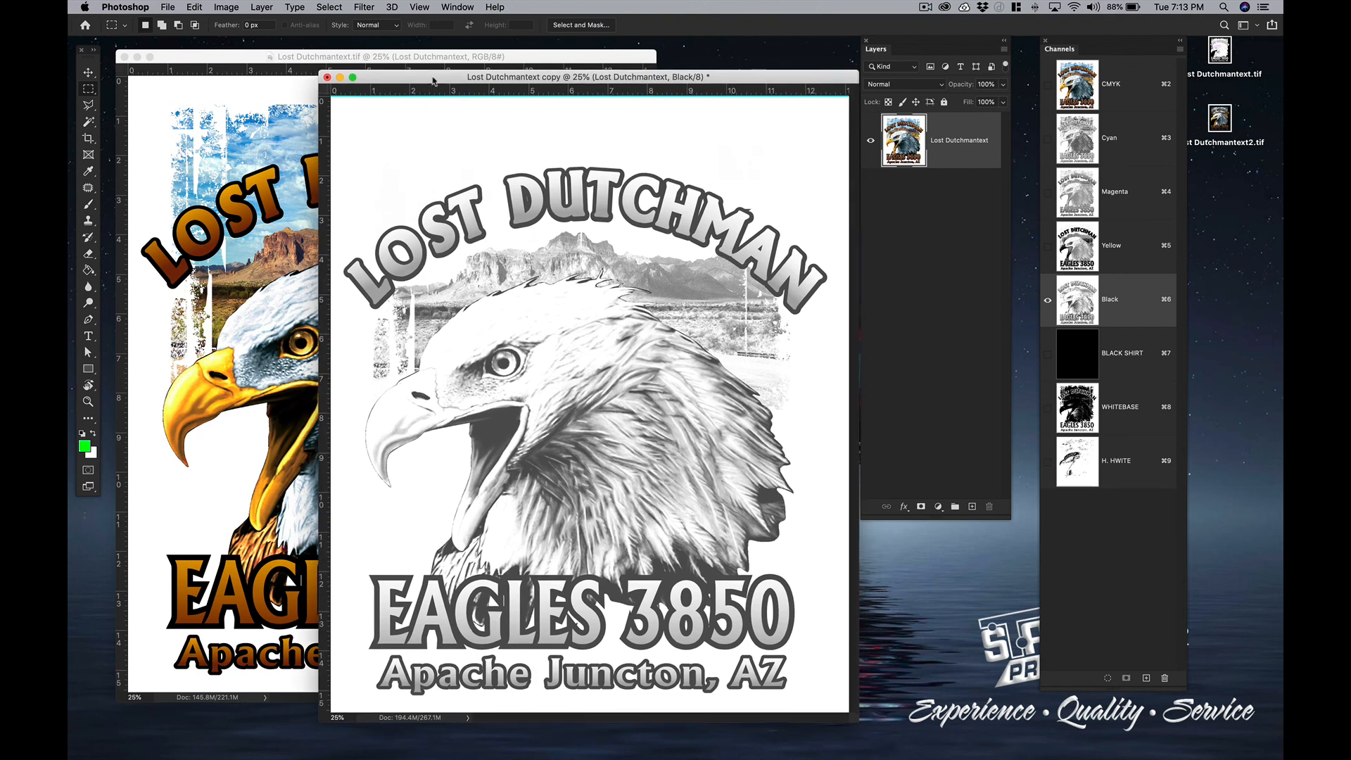
{"action": "left_click_drag", "start_coordinate": [436, 82], "coordinate": [412, 81]}
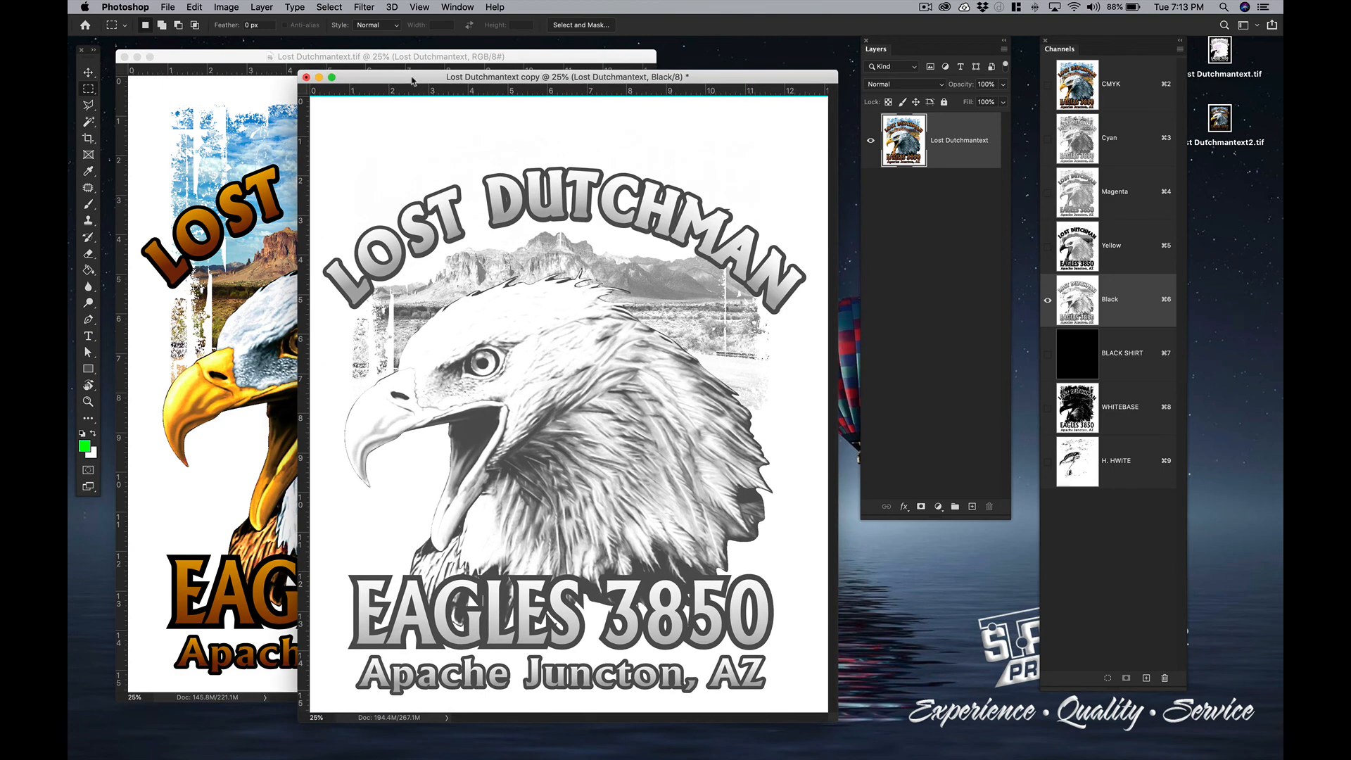
Review the Yellow, Magenta and Cyan channels again, restore the CMYK composite and keep the duplicate in its own floating window.
{"action": "left_click", "coordinate": [1134, 246]}
{"action": "left_click", "coordinate": [1138, 203]}
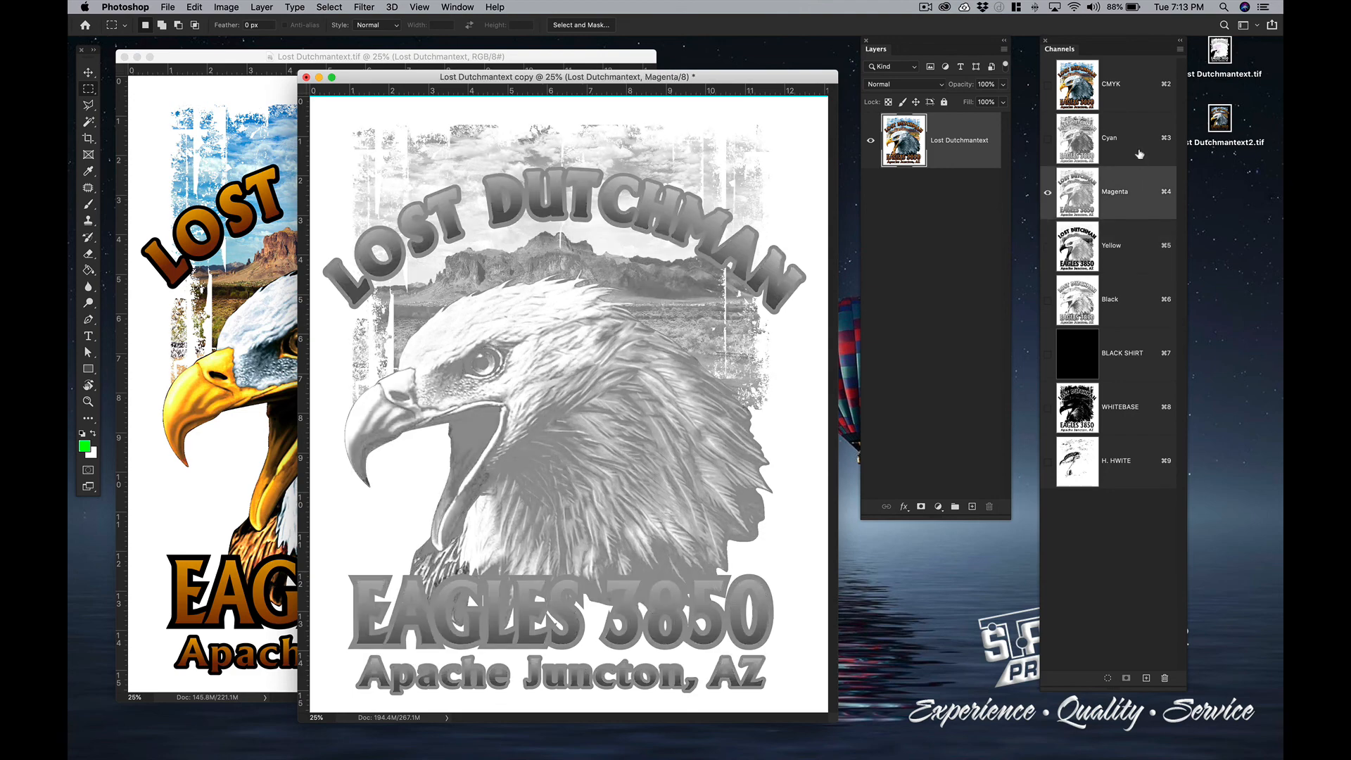
{"action": "left_click", "coordinate": [1140, 141]}
{"action": "left_click", "coordinate": [1144, 92]}
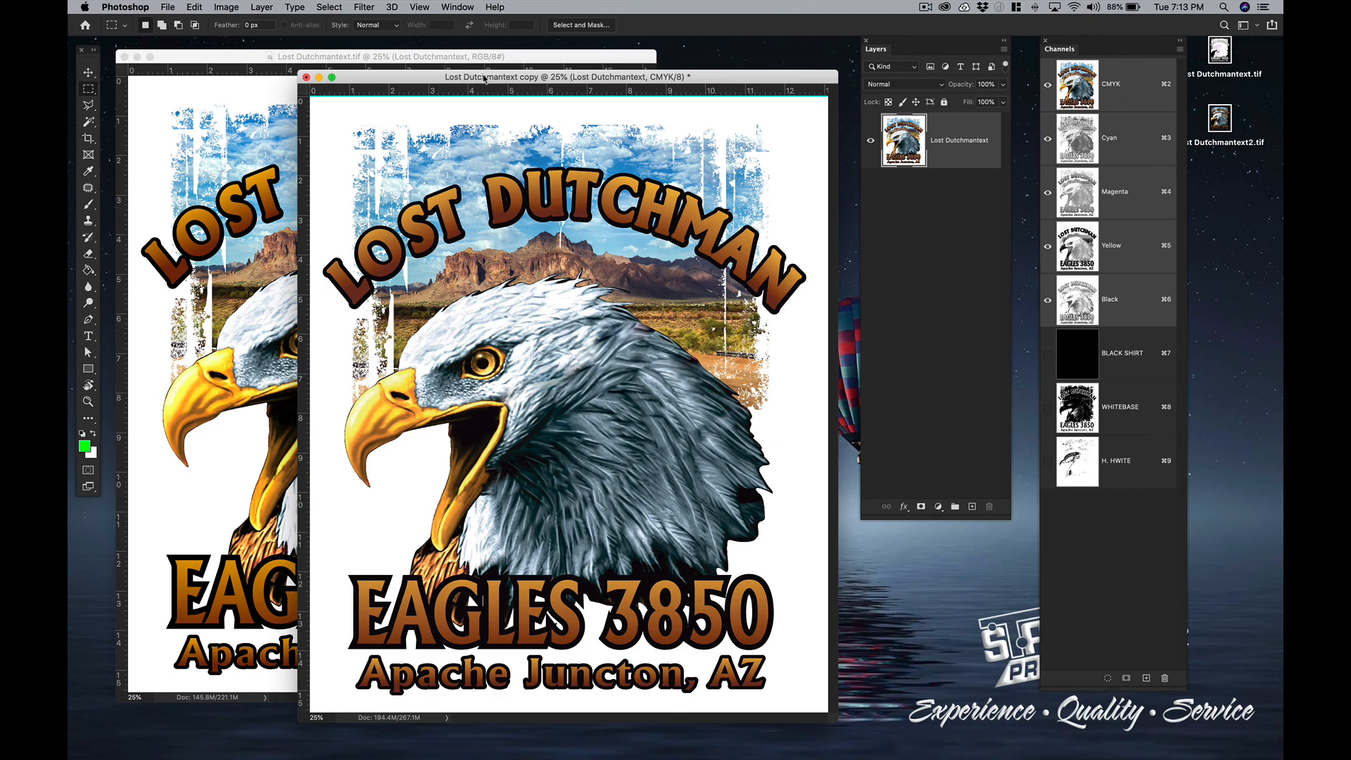
{"action": "left_click_drag", "start_coordinate": [484, 79], "coordinate": [498, 70]}
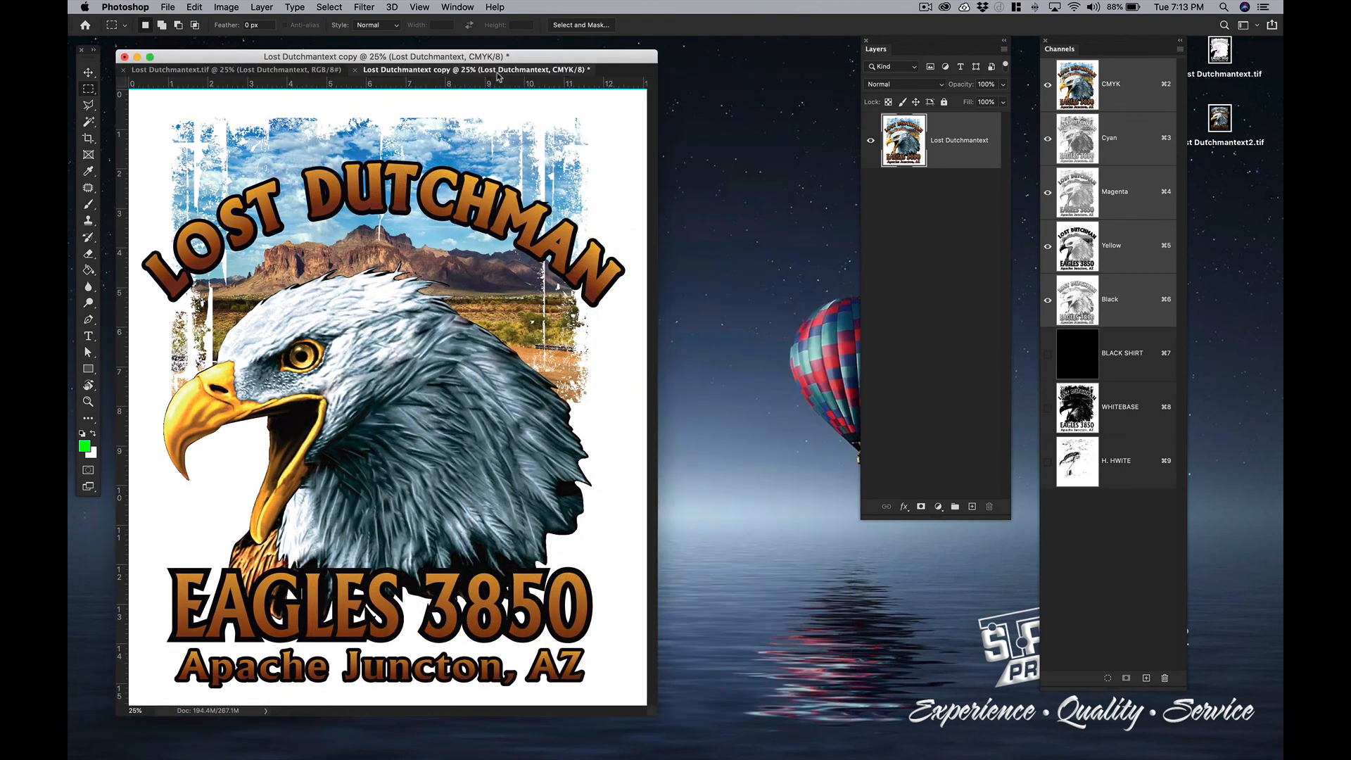
{"action": "left_click_drag", "start_coordinate": [378, 71], "coordinate": [398, 99]}
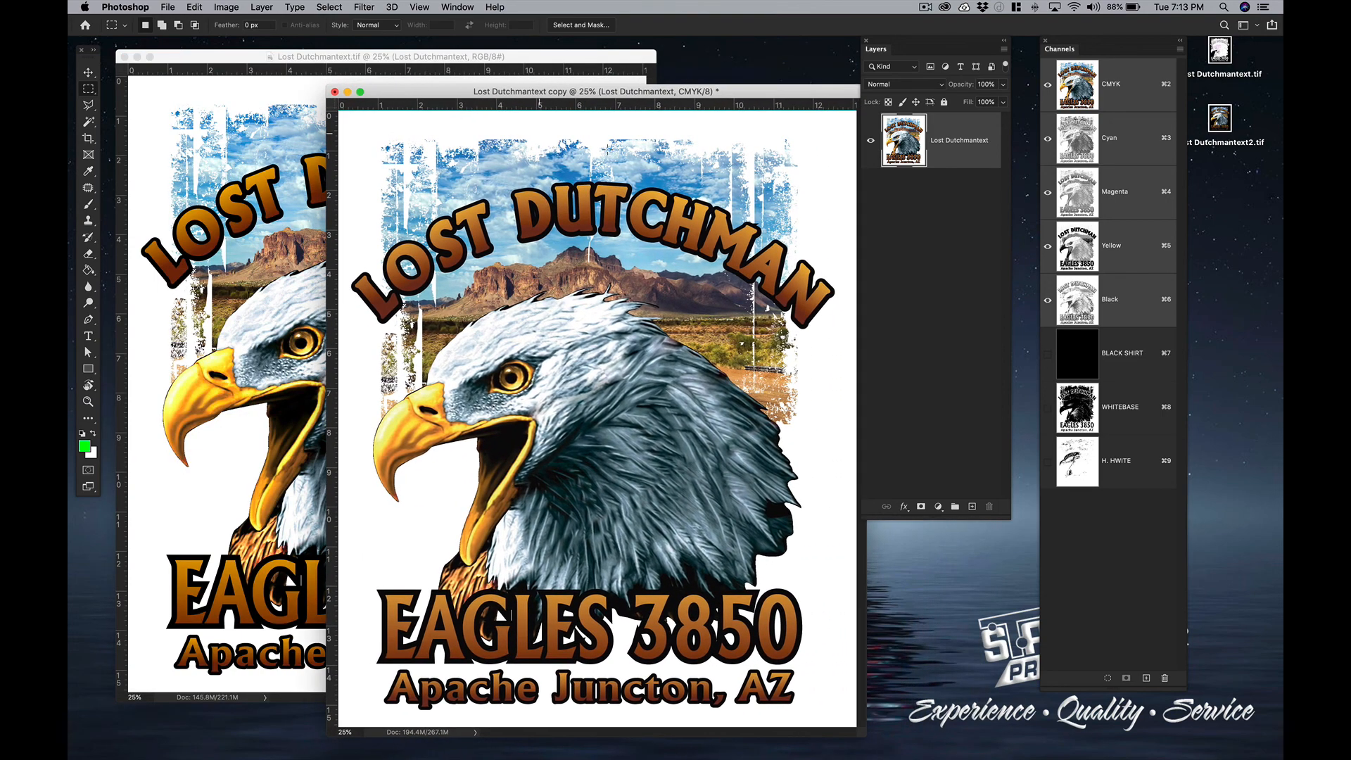
Duplicate the Black channel as Black copy within the Lost Dutchmantext copy document.
{"action": "left_click", "coordinate": [1140, 311]}
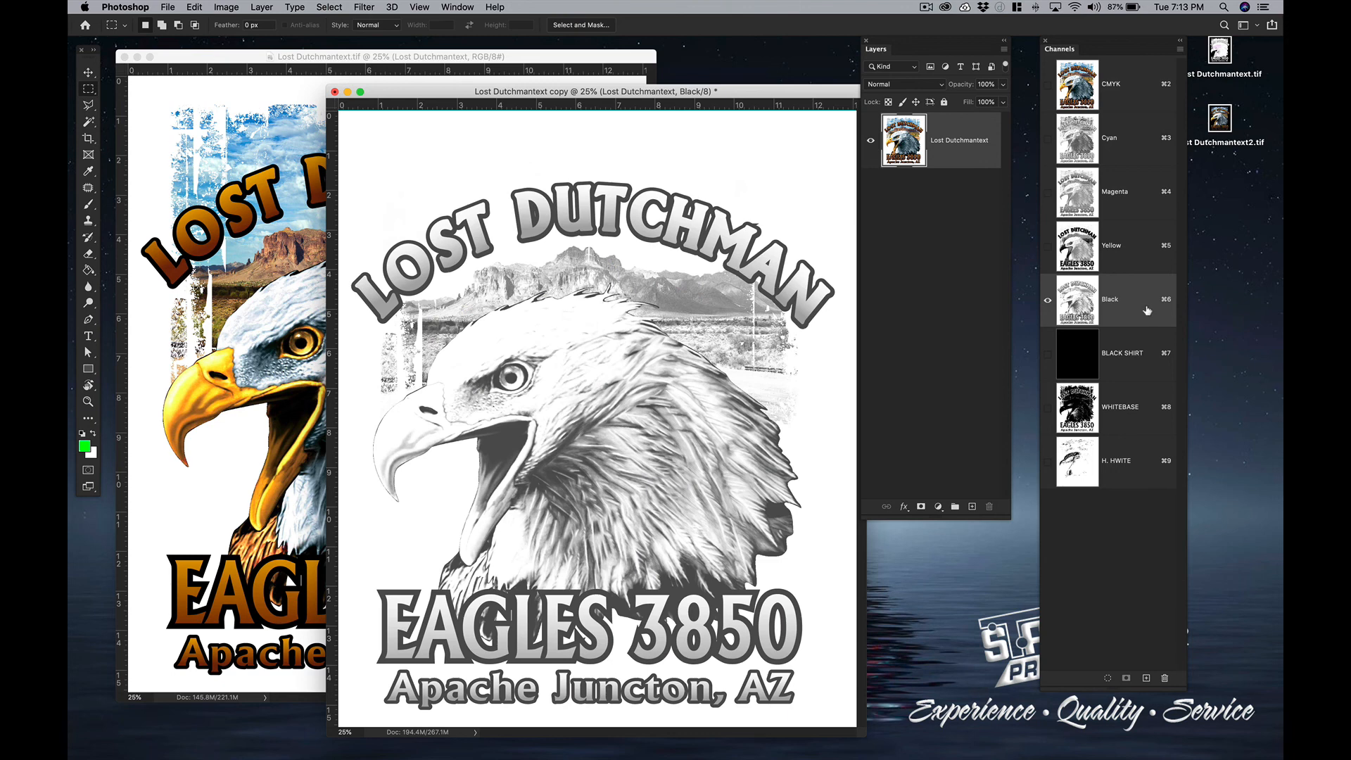
{"action": "right_click", "coordinate": [1143, 307]}
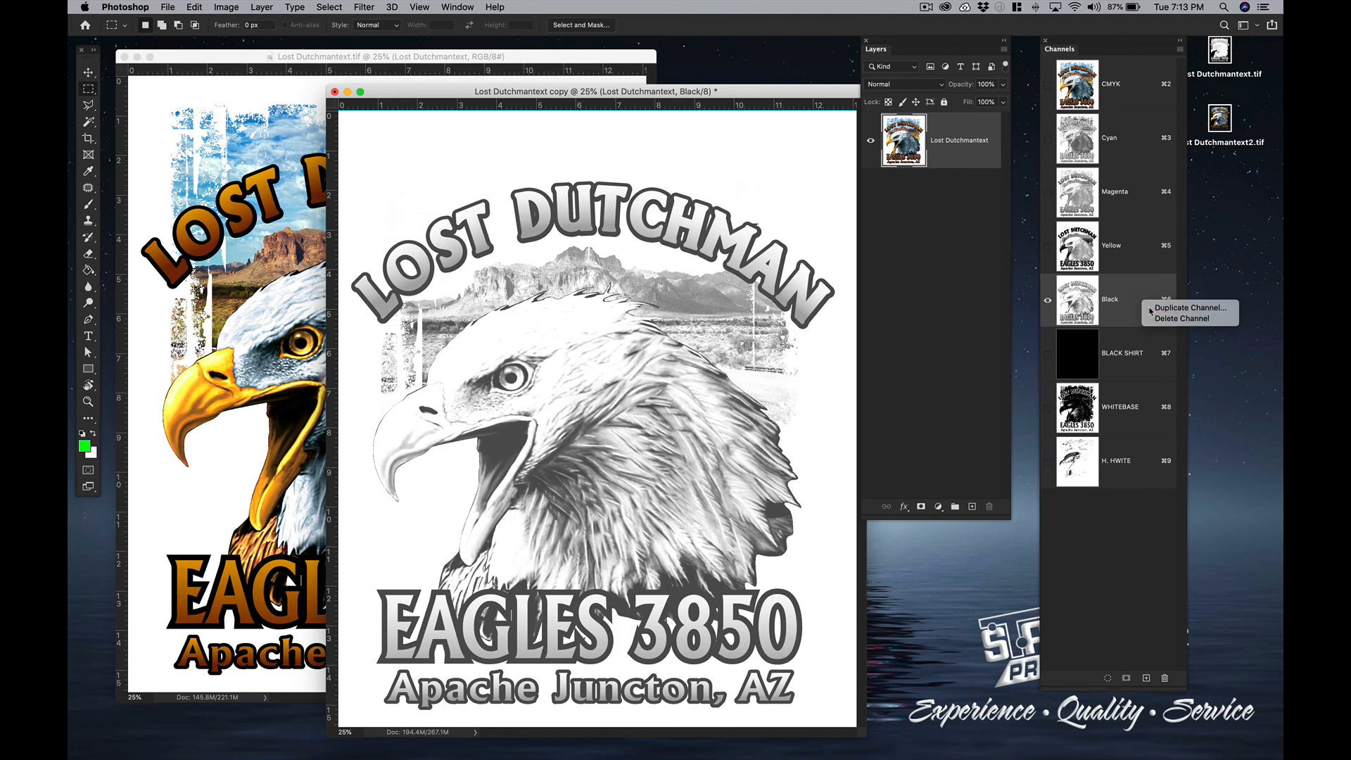
{"action": "left_click", "coordinate": [1175, 307]}
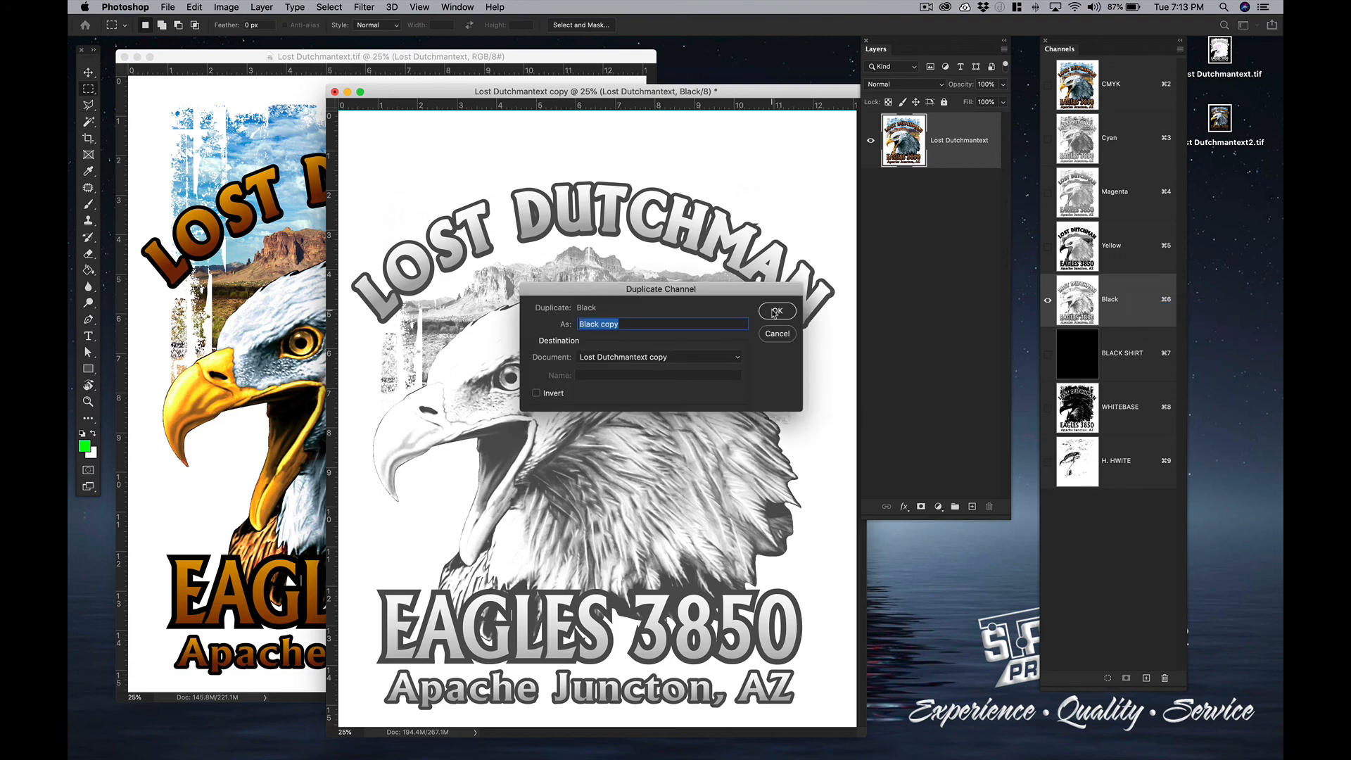
{"action": "left_click", "coordinate": [774, 312]}
Convert the duplicated black channel into a spot color channel named BLACK with the color 000000.
{"action": "double_click", "coordinate": [1068, 517]}
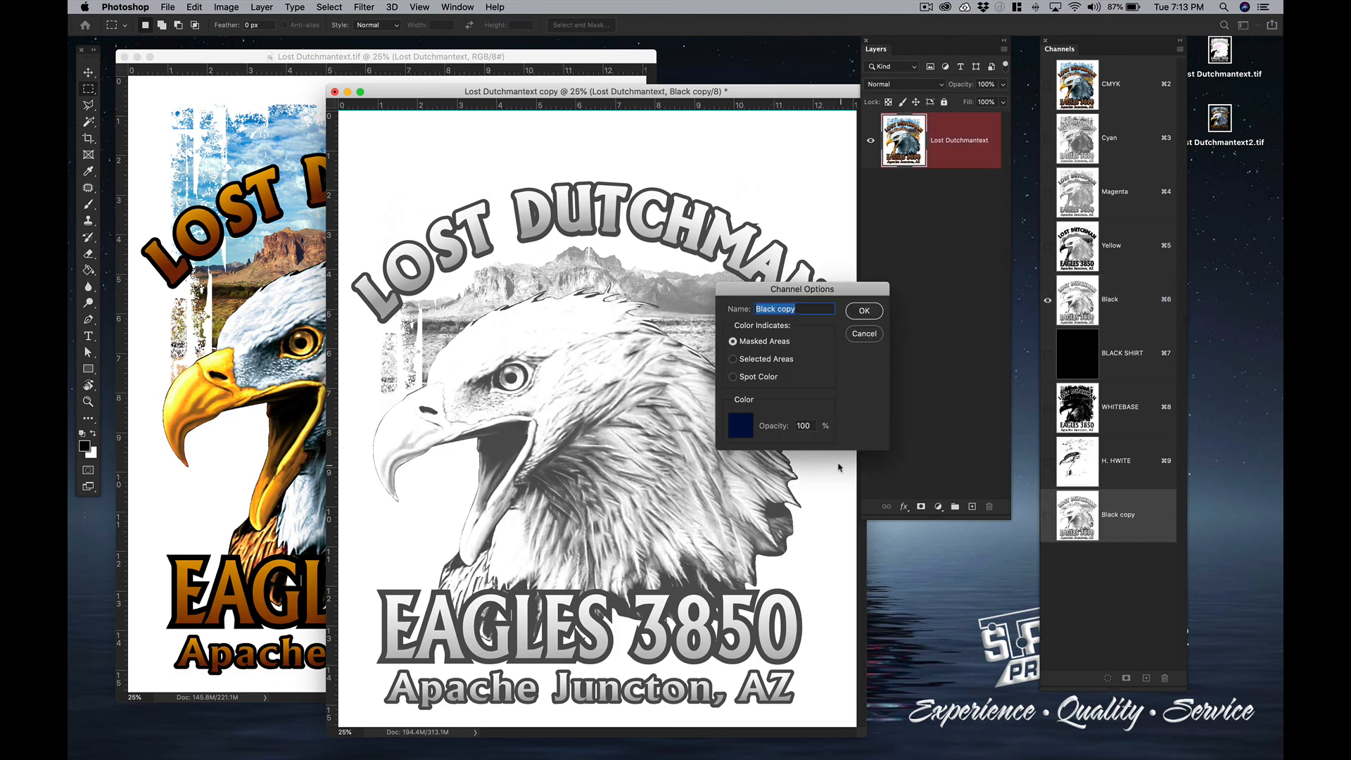
{"action": "left_click", "coordinate": [733, 377]}
{"action": "left_click", "coordinate": [746, 423]}
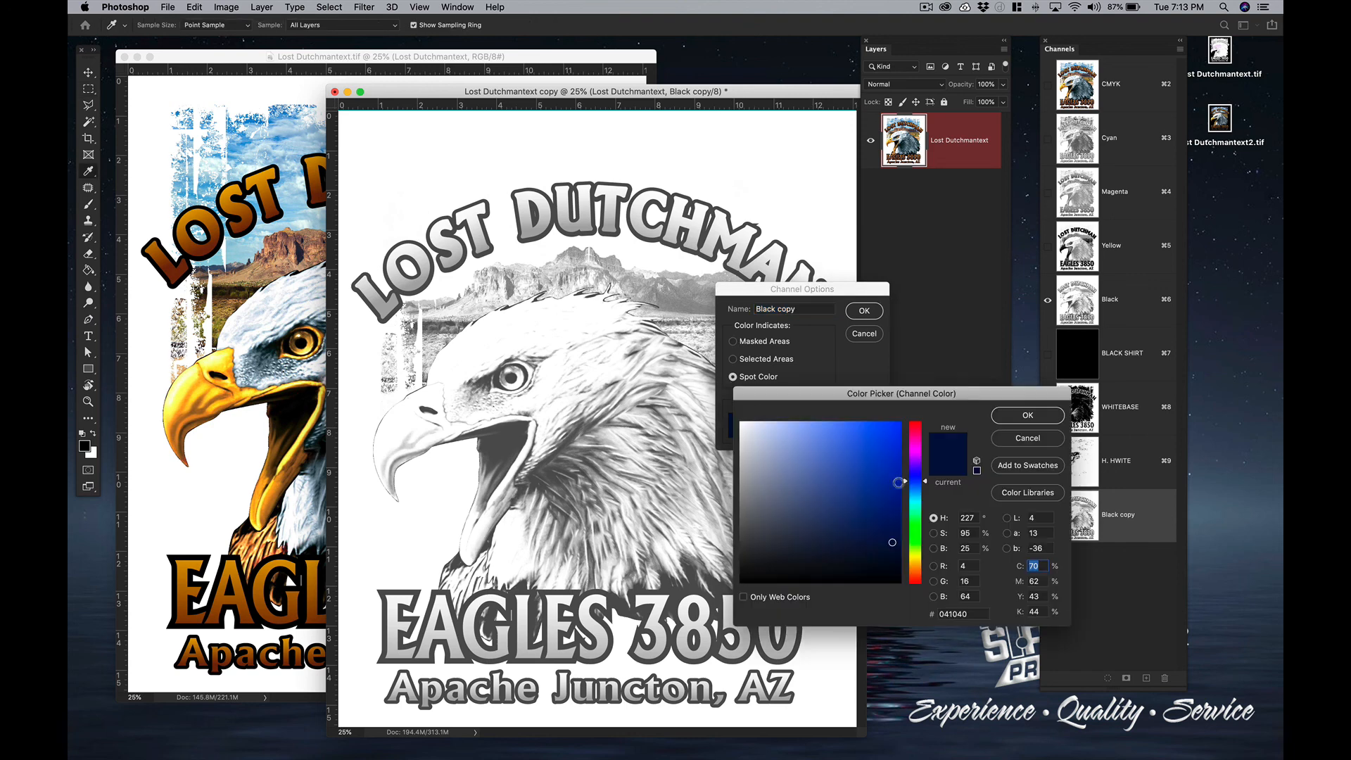
{"action": "left_click", "coordinate": [741, 582]}
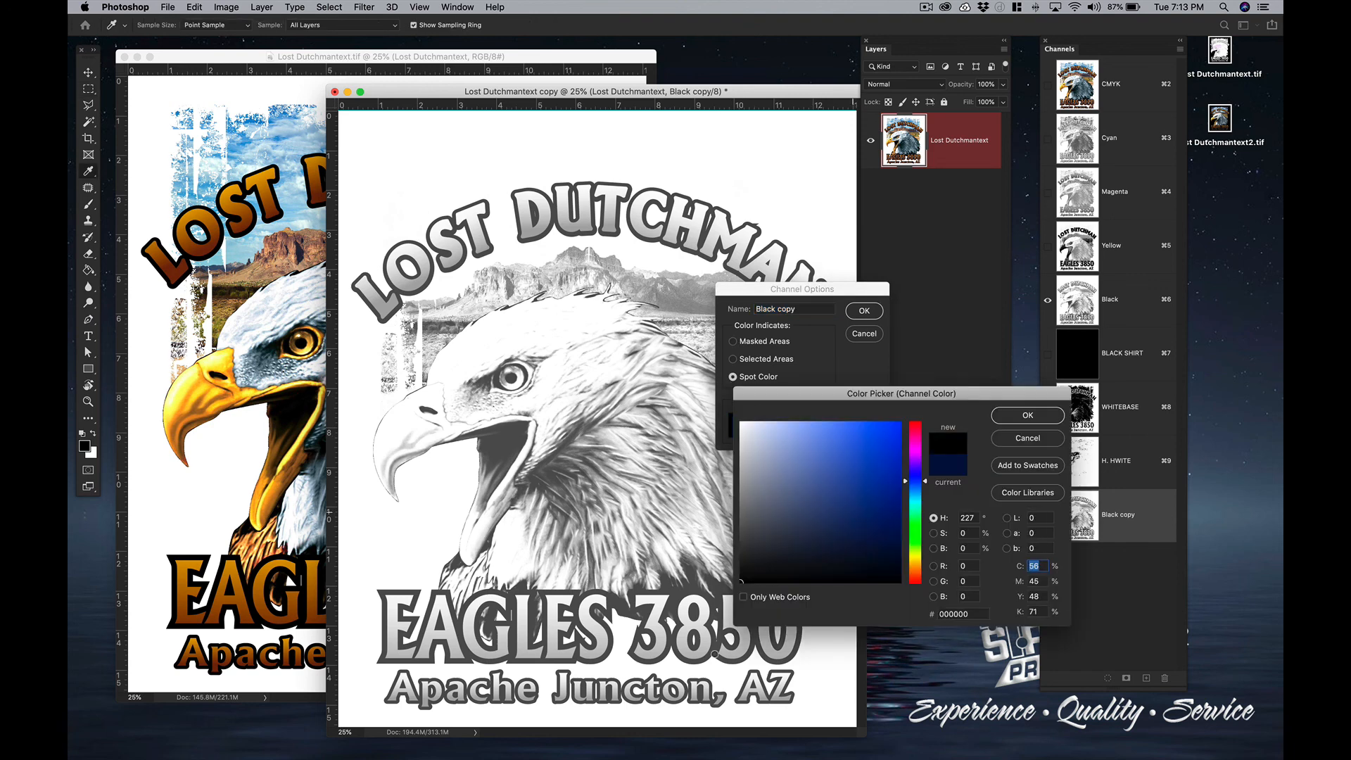
{"action": "left_click", "coordinate": [1015, 416]}
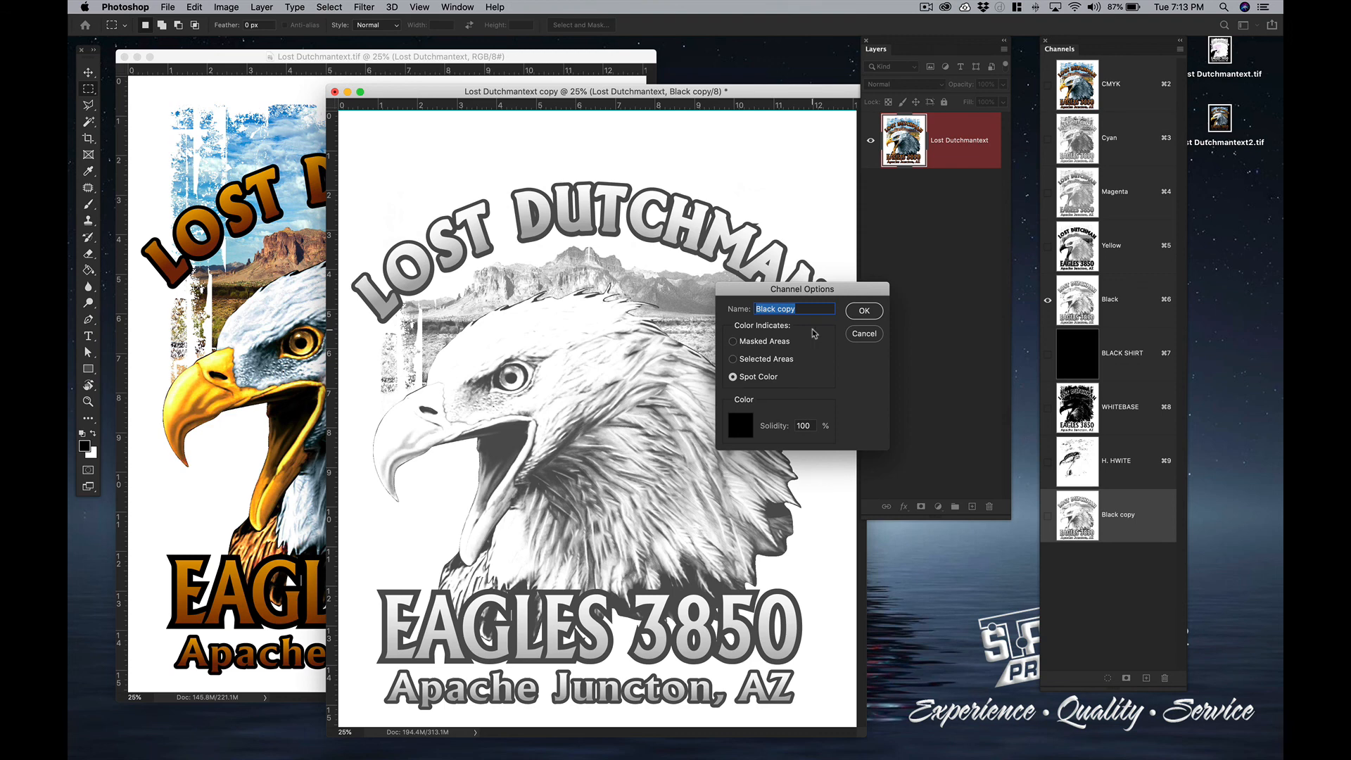
{"action": "type", "text": "BLACK"}
{"action": "left_click", "coordinate": [865, 310]}
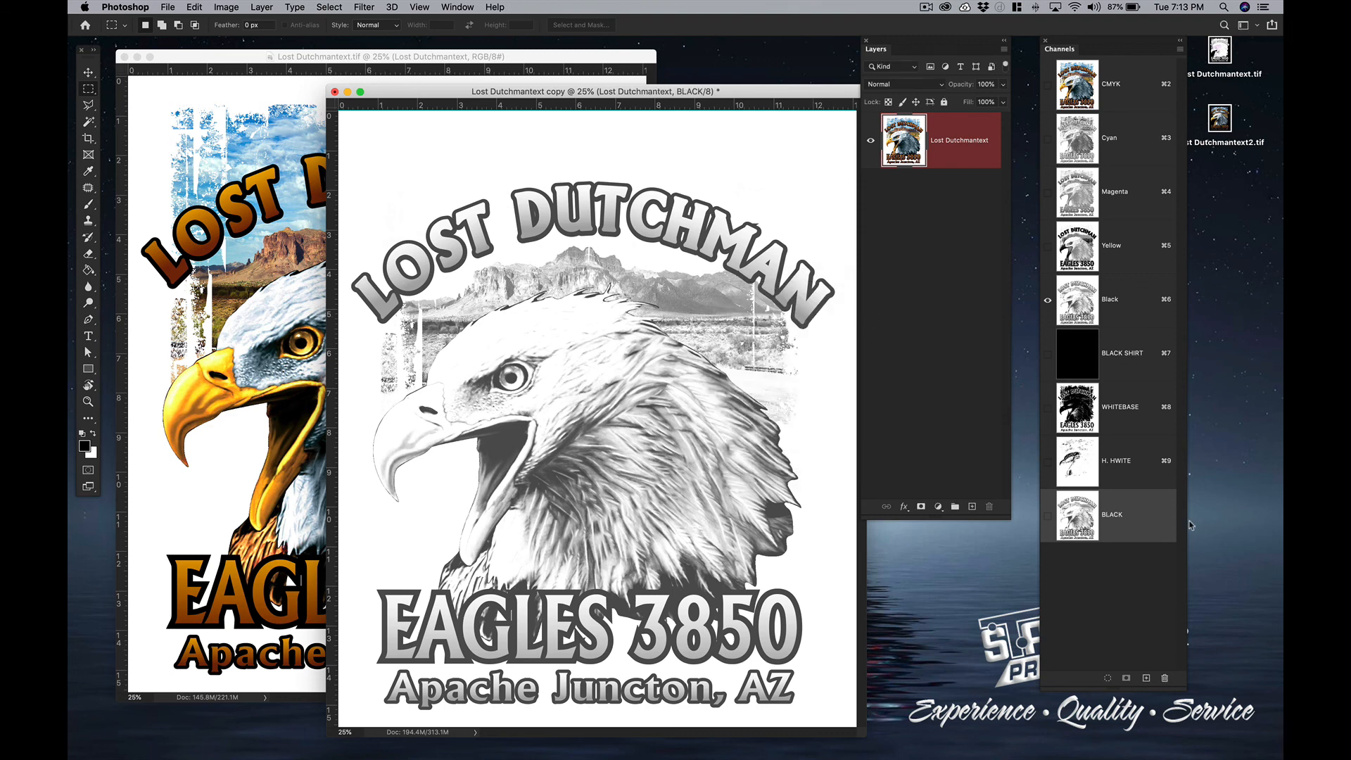
Show only the BLACK spot channel and examine the lettering outline and distressed background up close, then fit the artwork on screen.
{"action": "left_click", "coordinate": [1048, 516]}
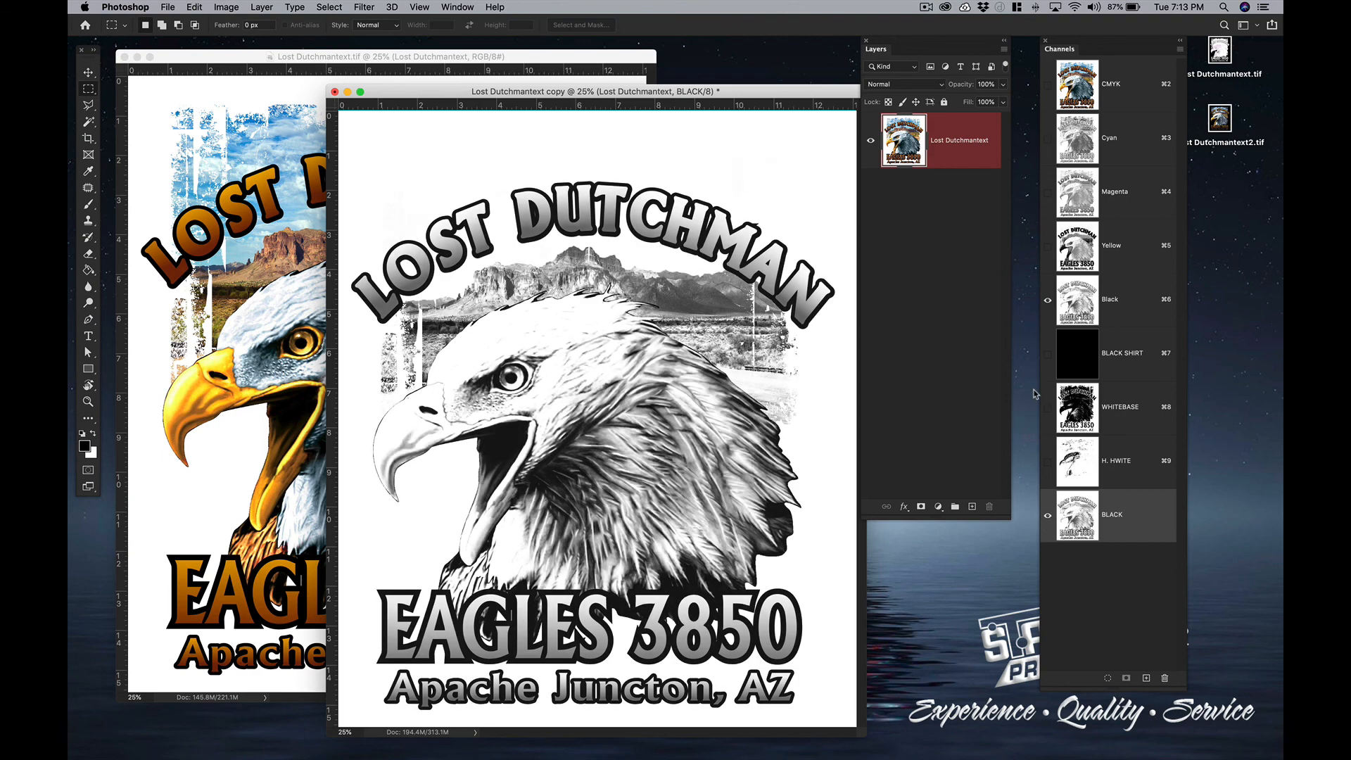
{"action": "left_click", "coordinate": [1047, 300]}
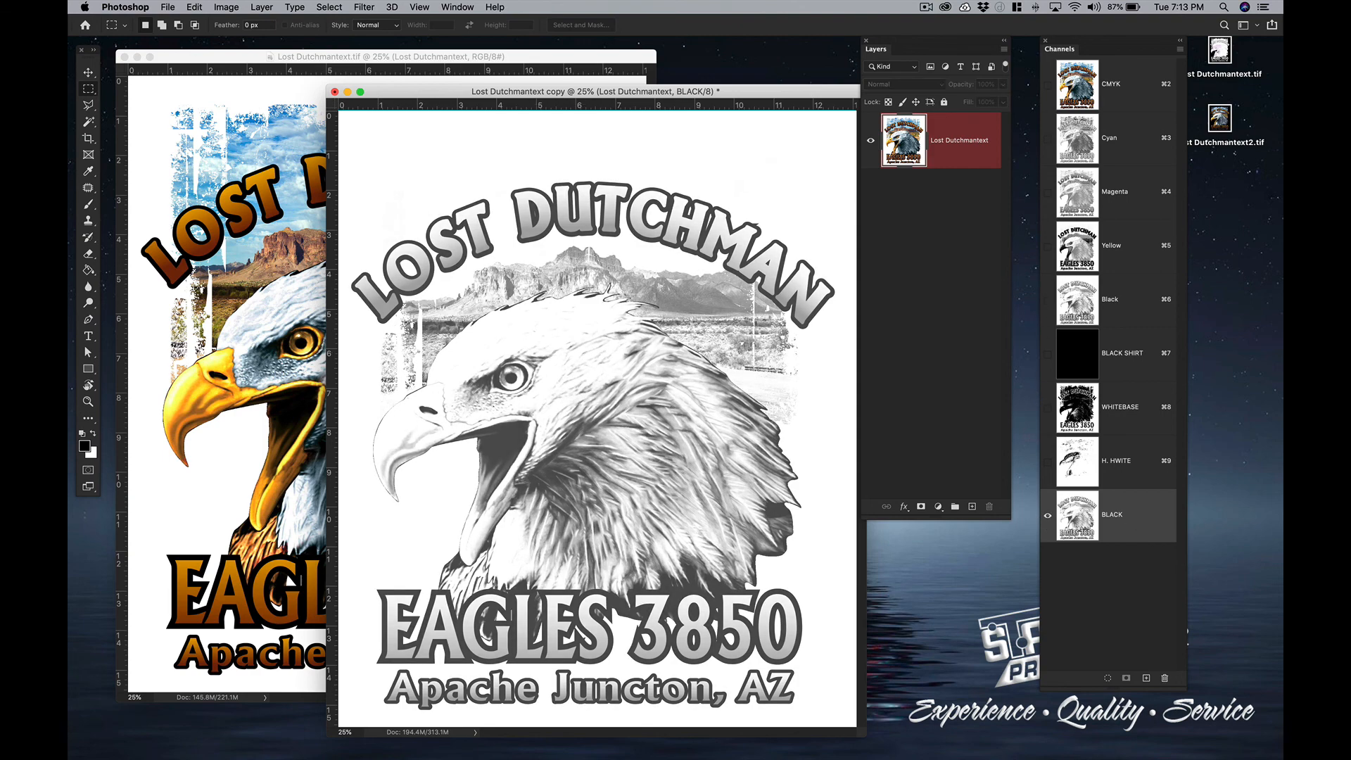
{"action": "left_click", "coordinate": [88, 401]}
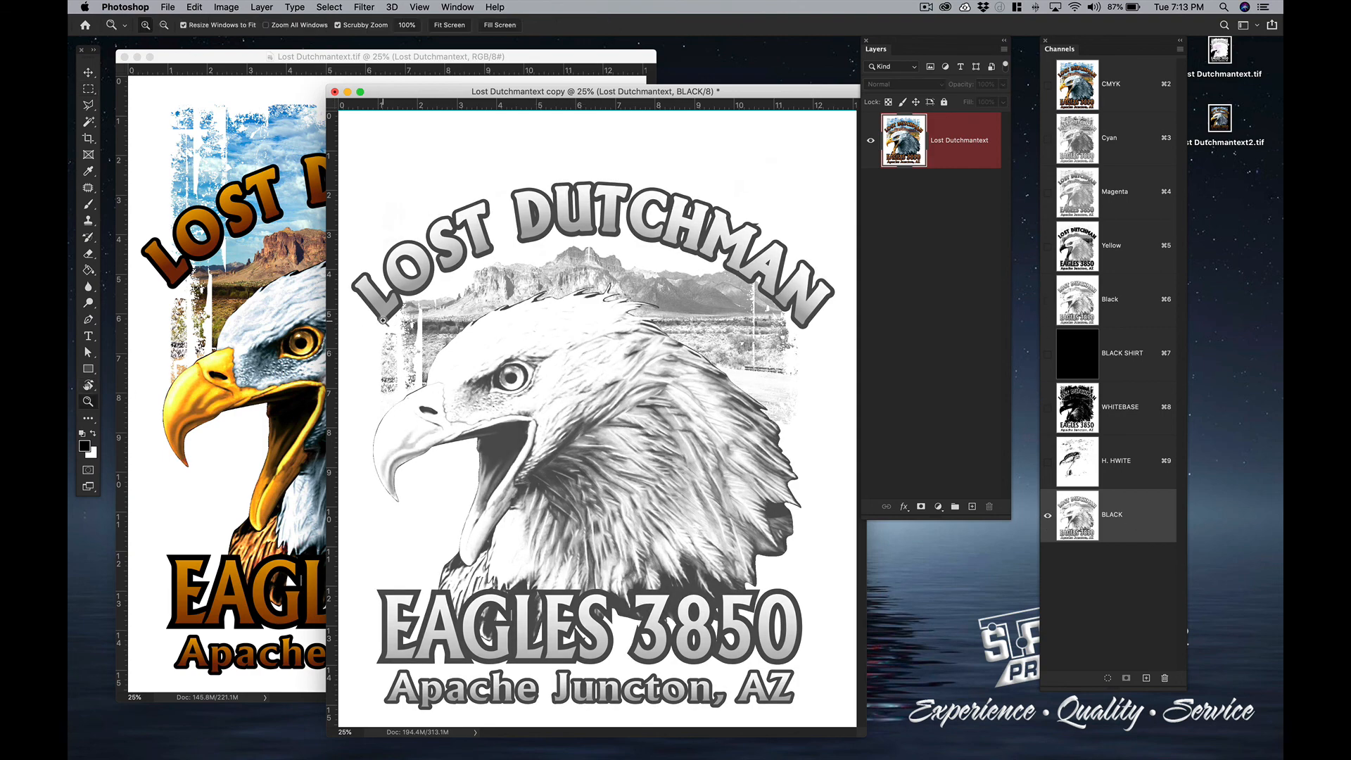
{"action": "left_click_drag", "start_coordinate": [385, 325], "coordinate": [451, 354]}
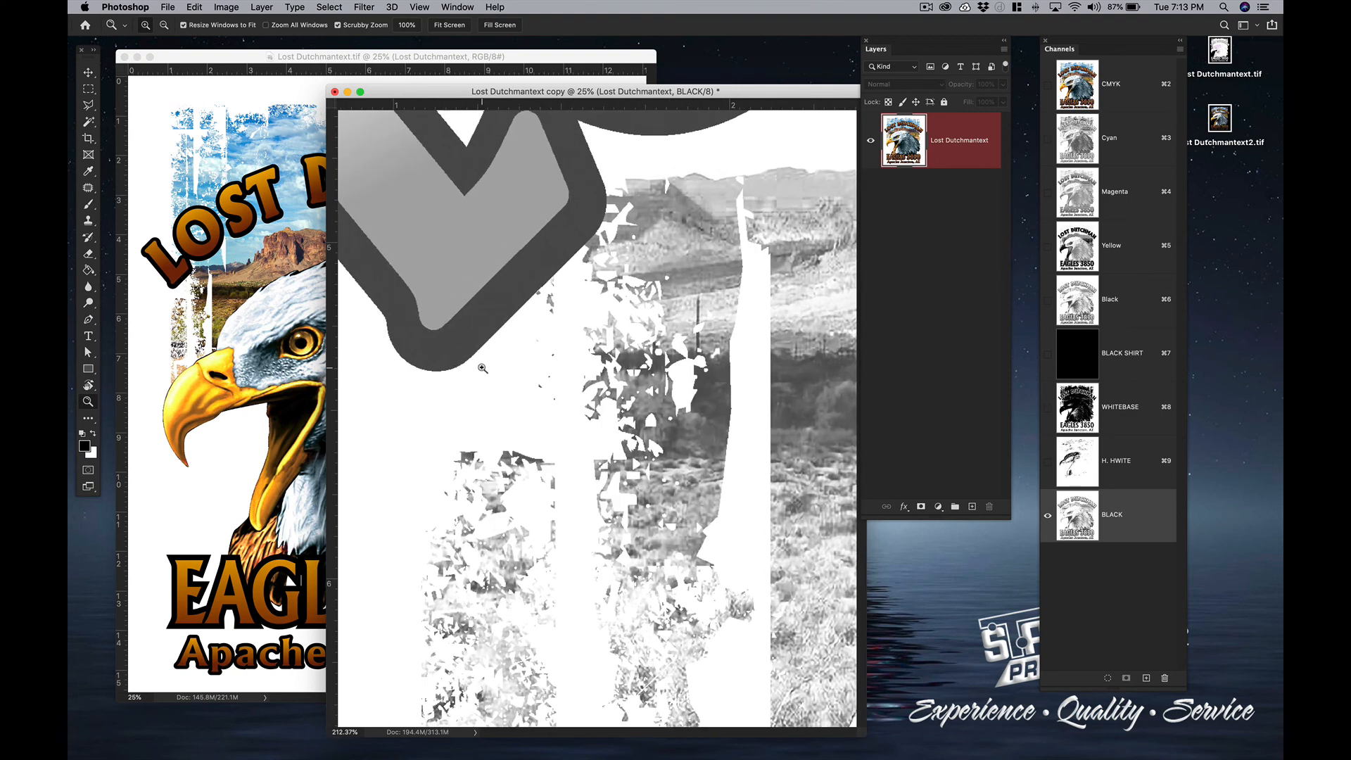
{"action": "right_click", "coordinate": [485, 328]}
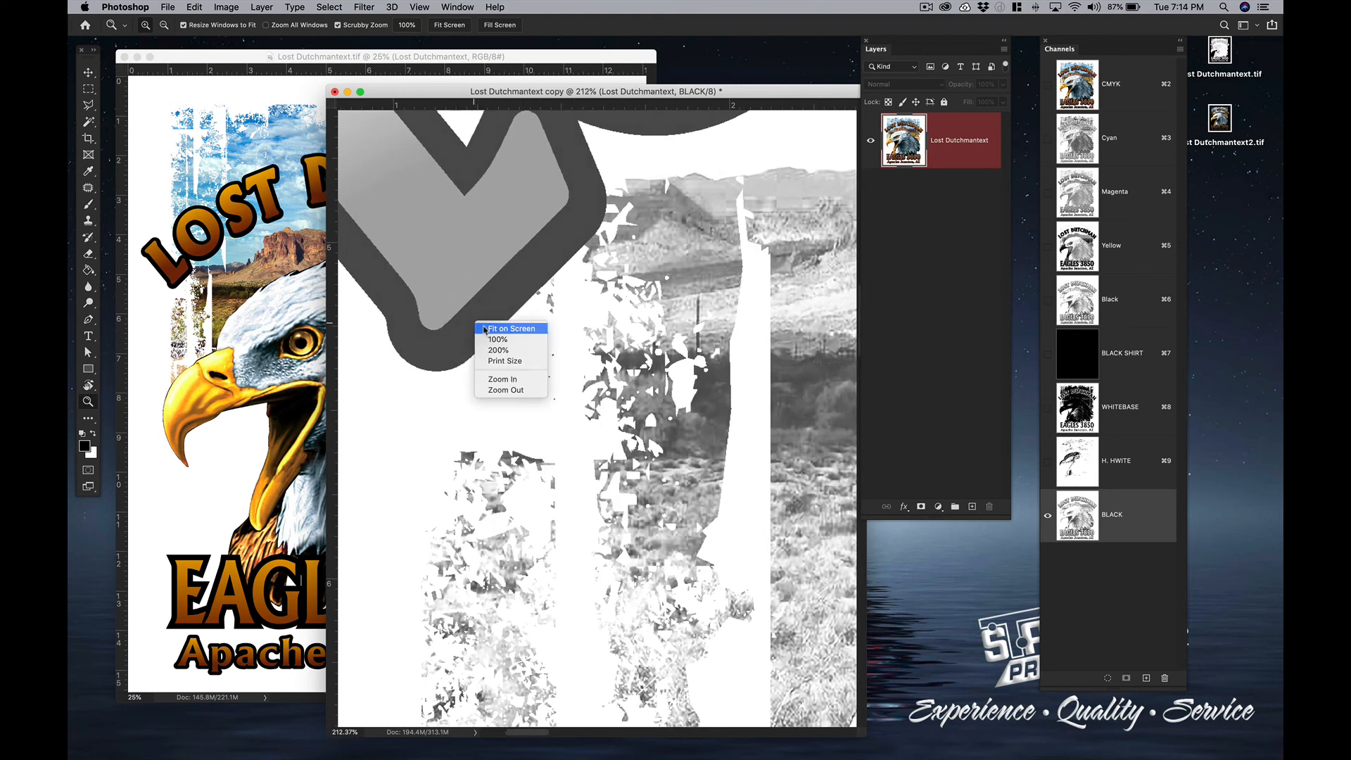
{"action": "left_click", "coordinate": [511, 329]}
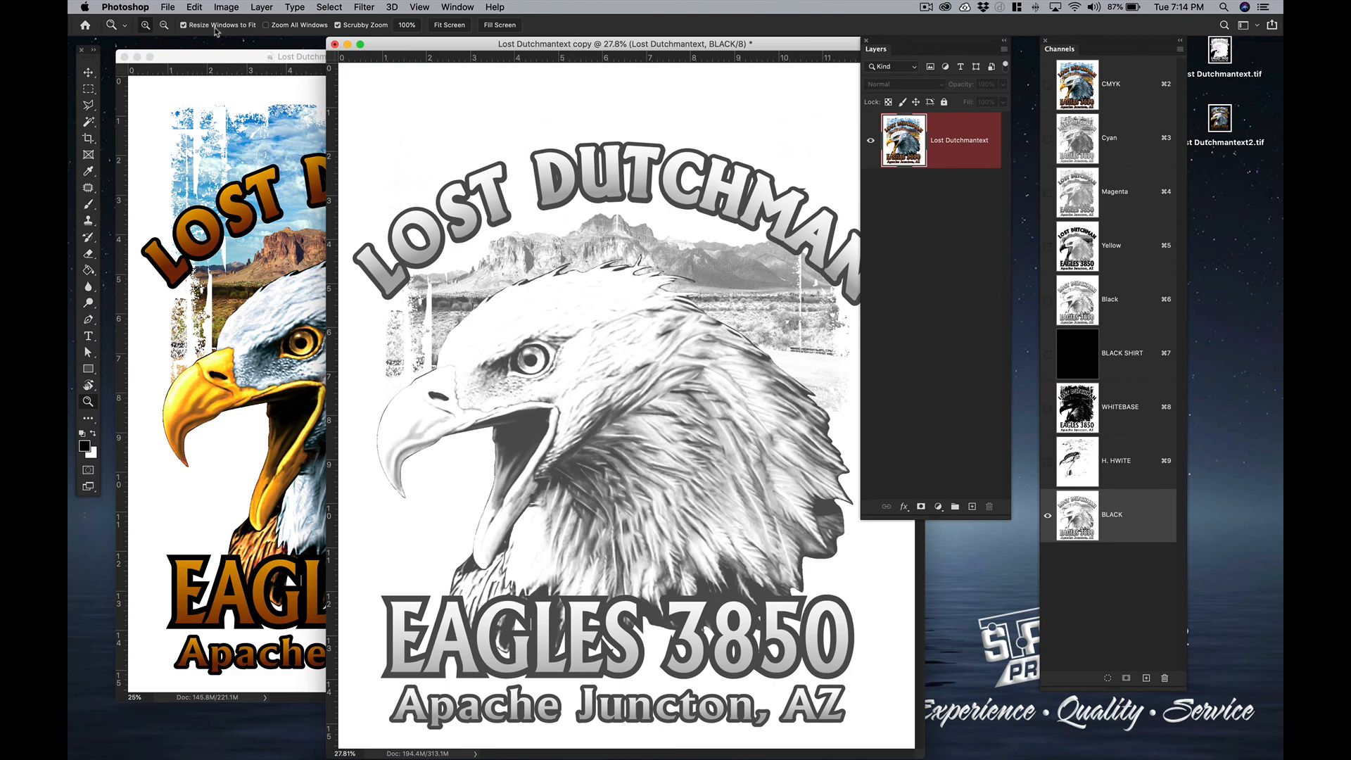
{"action": "left_click_drag", "start_coordinate": [386, 46], "coordinate": [284, 54]}
Adjust the BLACK channel with Curves, moving the black point to input 80, output 0 and a midtone point to input 140, output 157.
{"action": "left_click", "coordinate": [226, 7]}
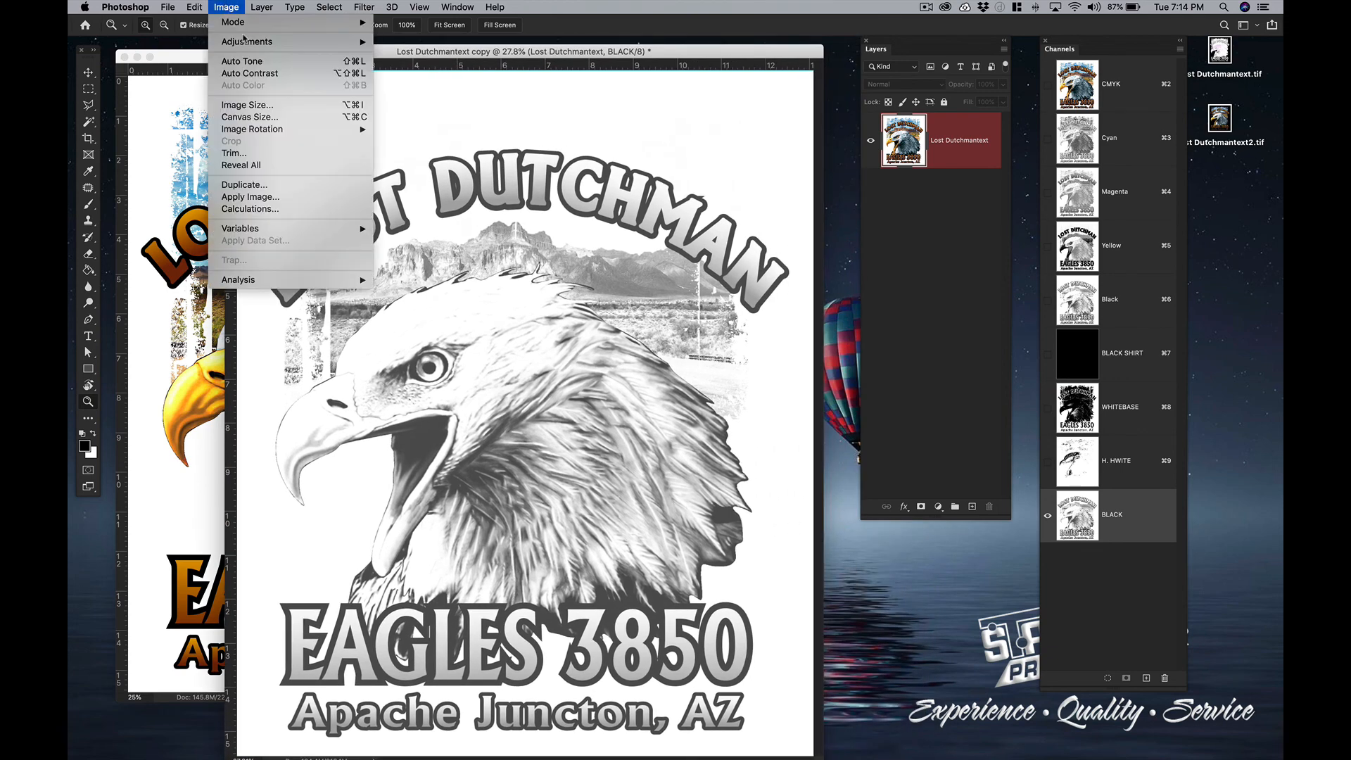
{"action": "mouse_move", "coordinate": [346, 37]}
{"action": "left_click", "coordinate": [429, 66]}
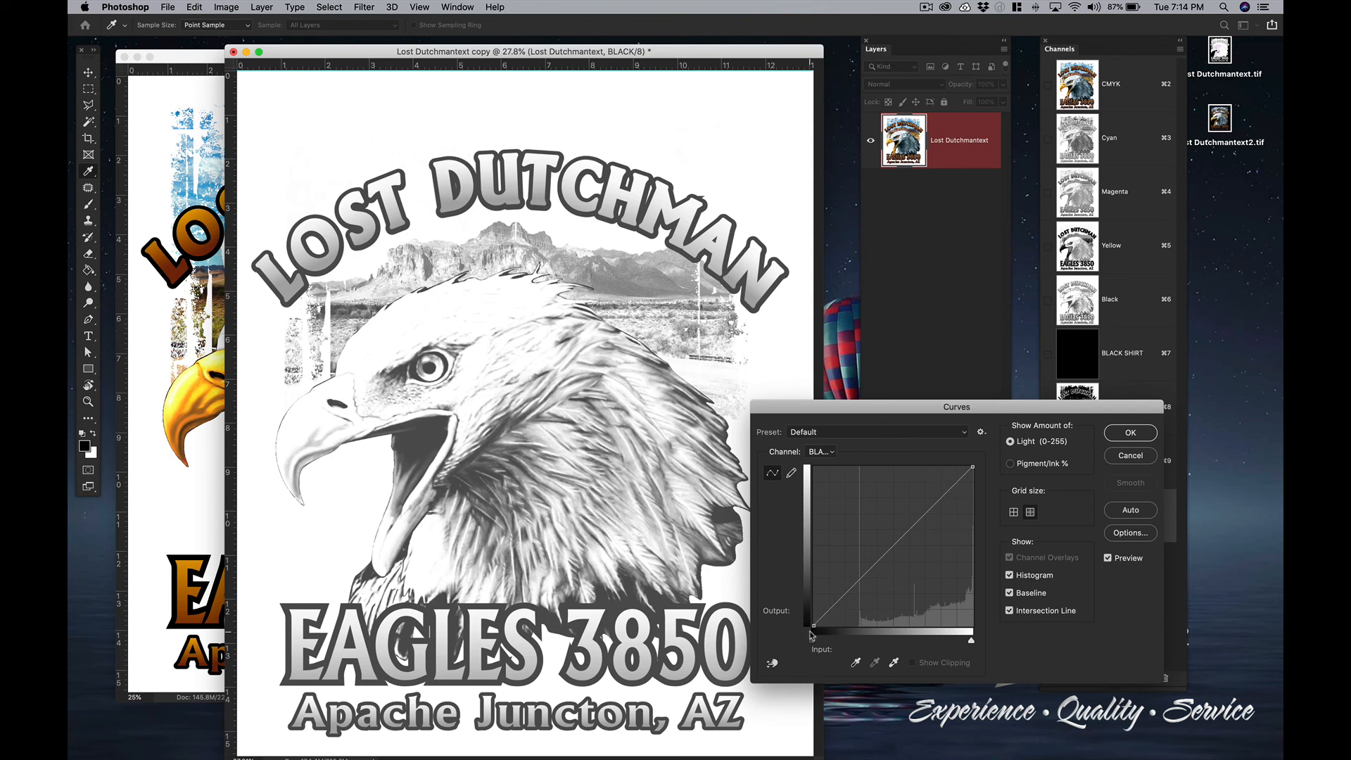
{"action": "left_click_drag", "start_coordinate": [814, 625], "coordinate": [864, 625]}
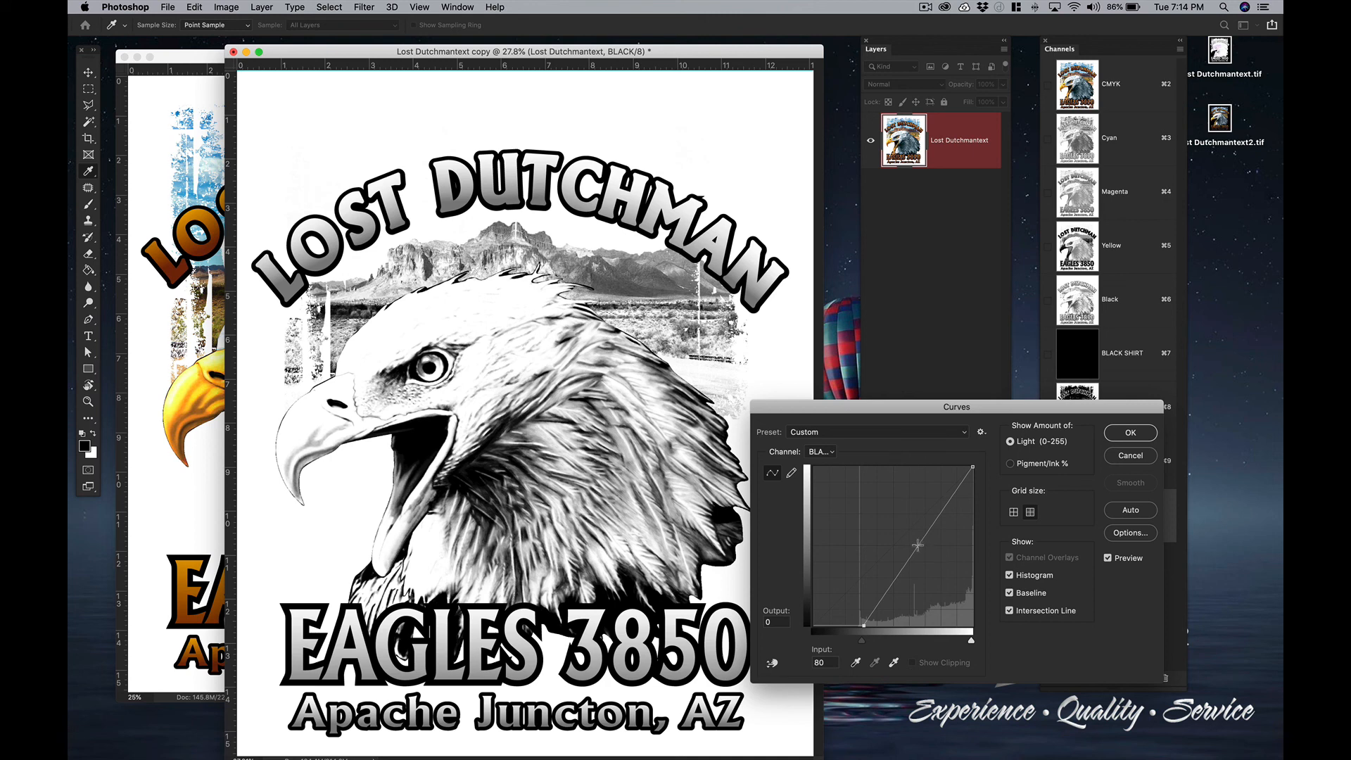
{"action": "left_click_drag", "start_coordinate": [917, 542], "coordinate": [905, 528]}
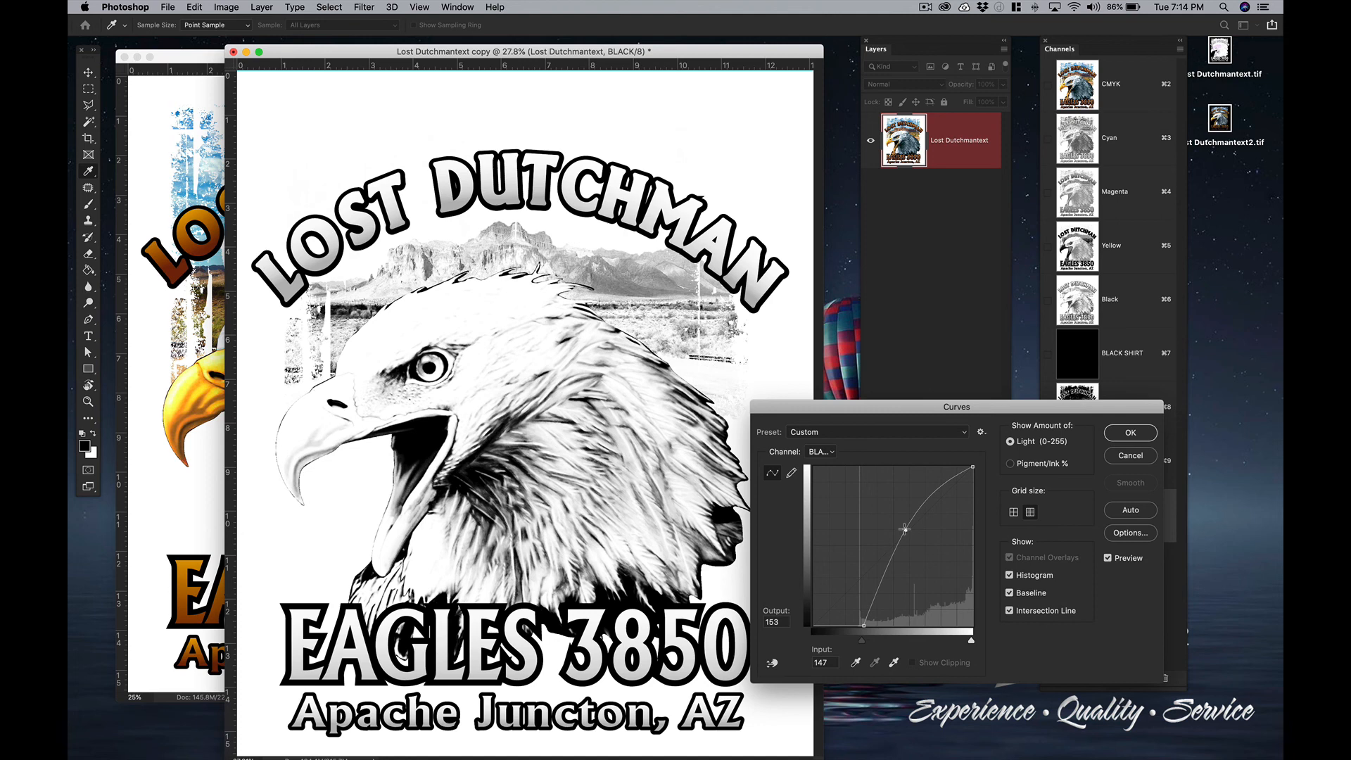
{"action": "left_click_drag", "start_coordinate": [905, 528], "coordinate": [903, 527]}
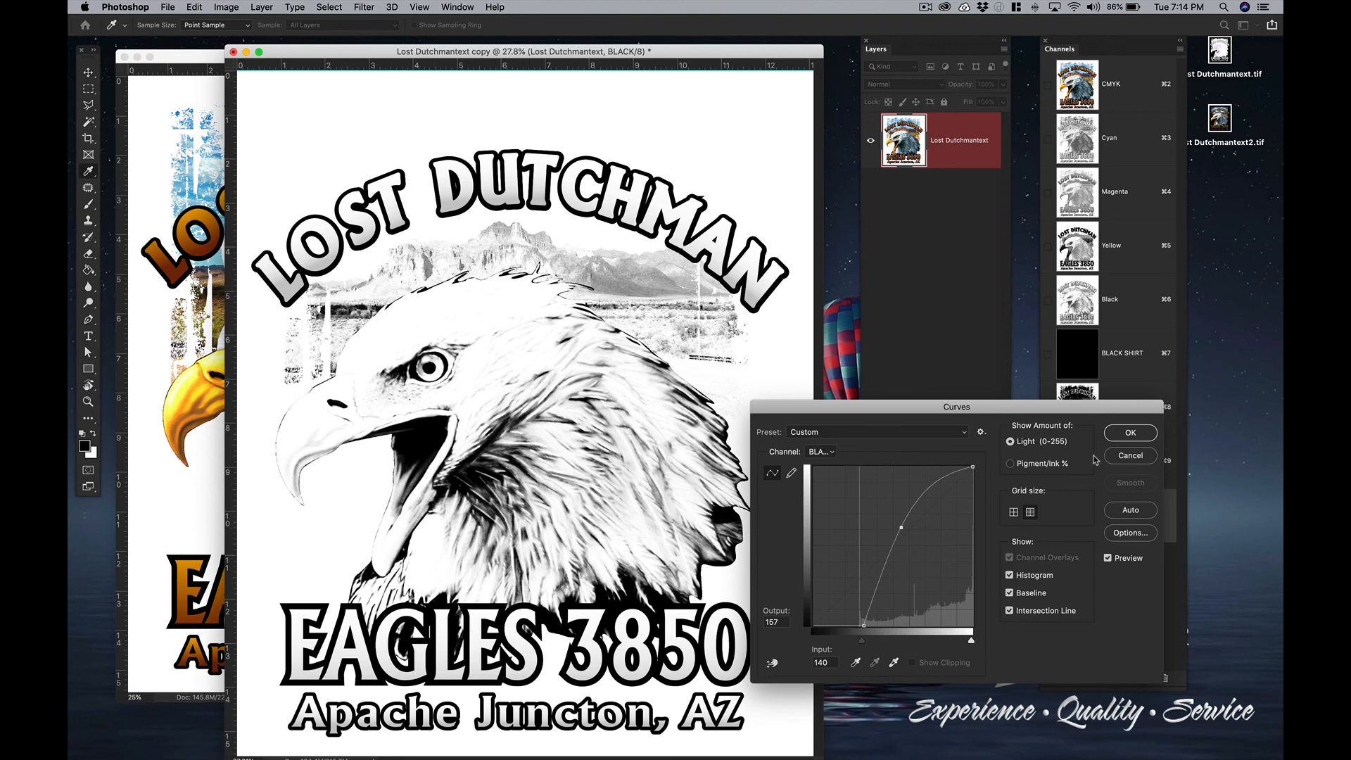
{"action": "left_click", "coordinate": [1130, 434]}
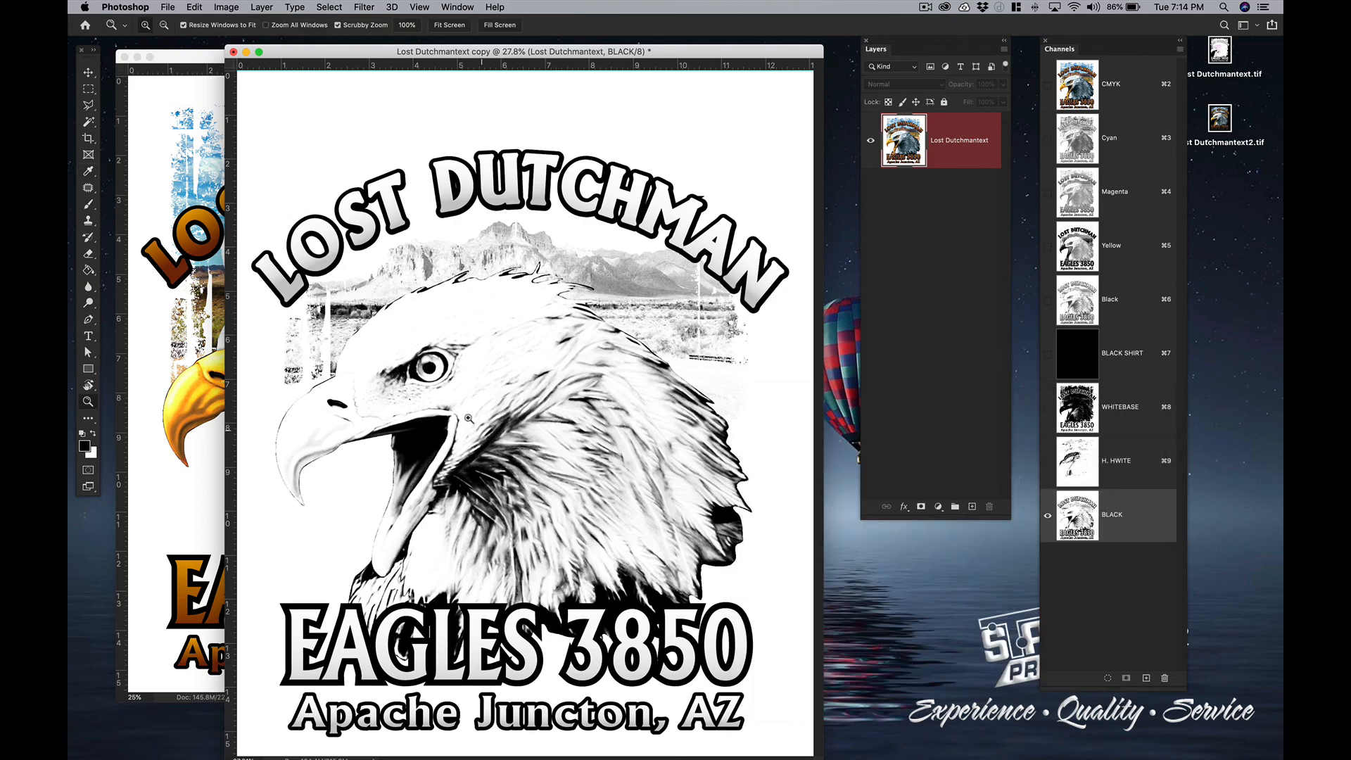
Restore the CMYK composite of the duplicate and offset its window from the original for comparison.
{"action": "left_click", "coordinate": [1137, 92]}
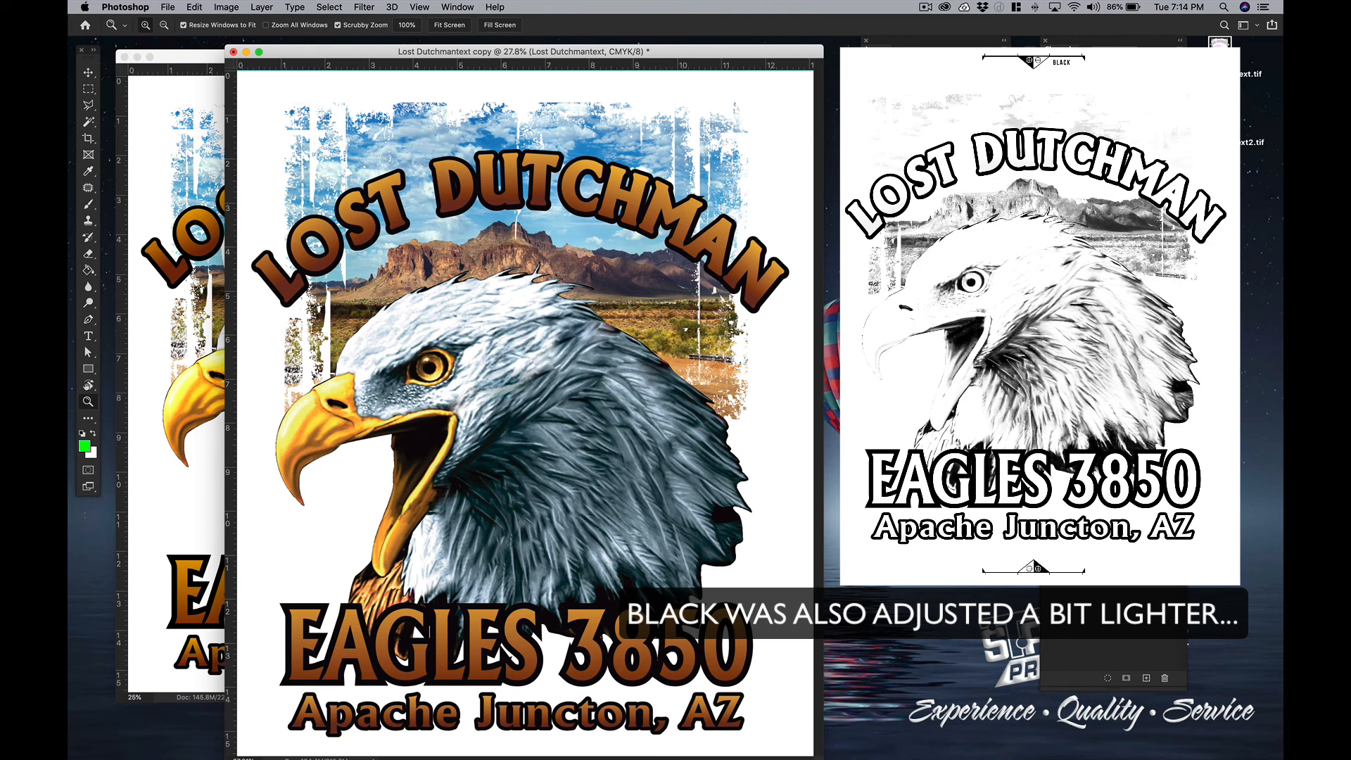
{"action": "key", "text": "super+3"}
{"action": "key", "text": "super+2"}
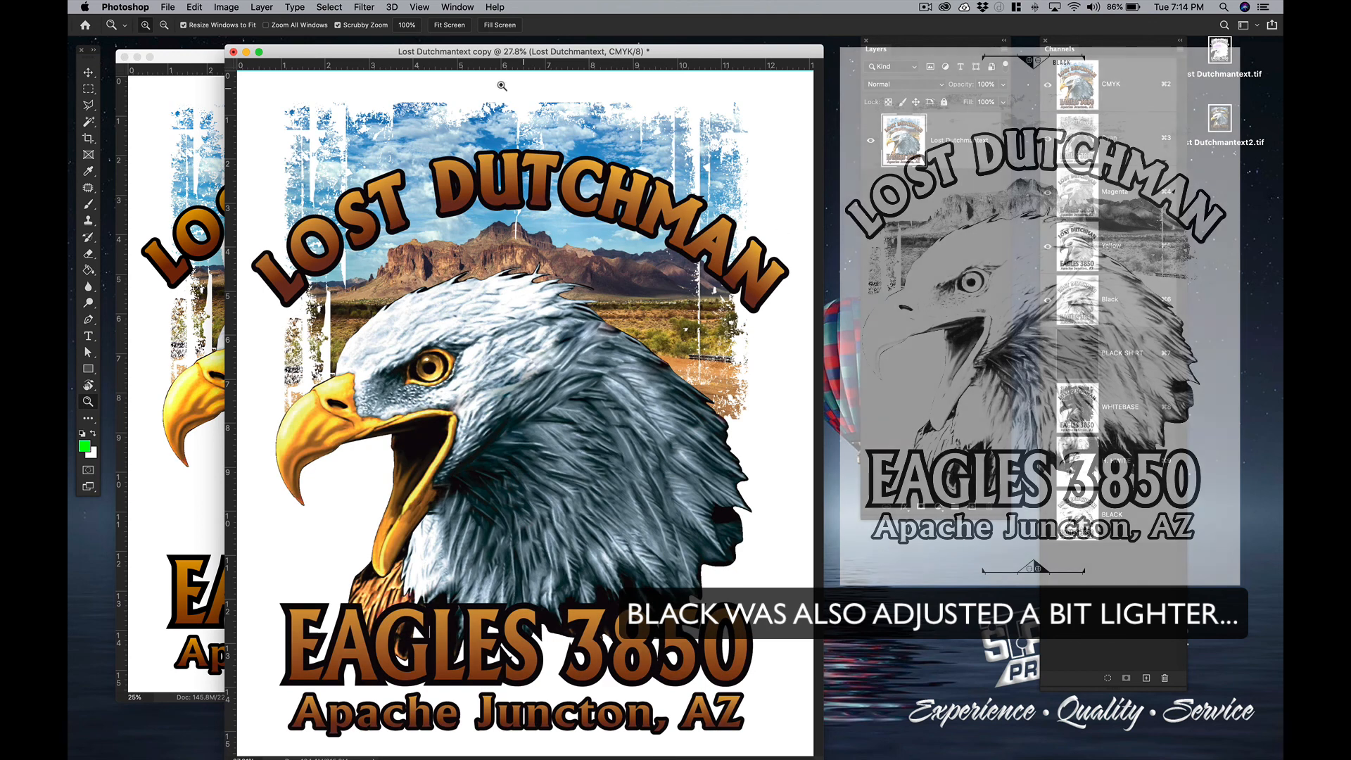
{"action": "left_click_drag", "start_coordinate": [370, 55], "coordinate": [548, 65]}
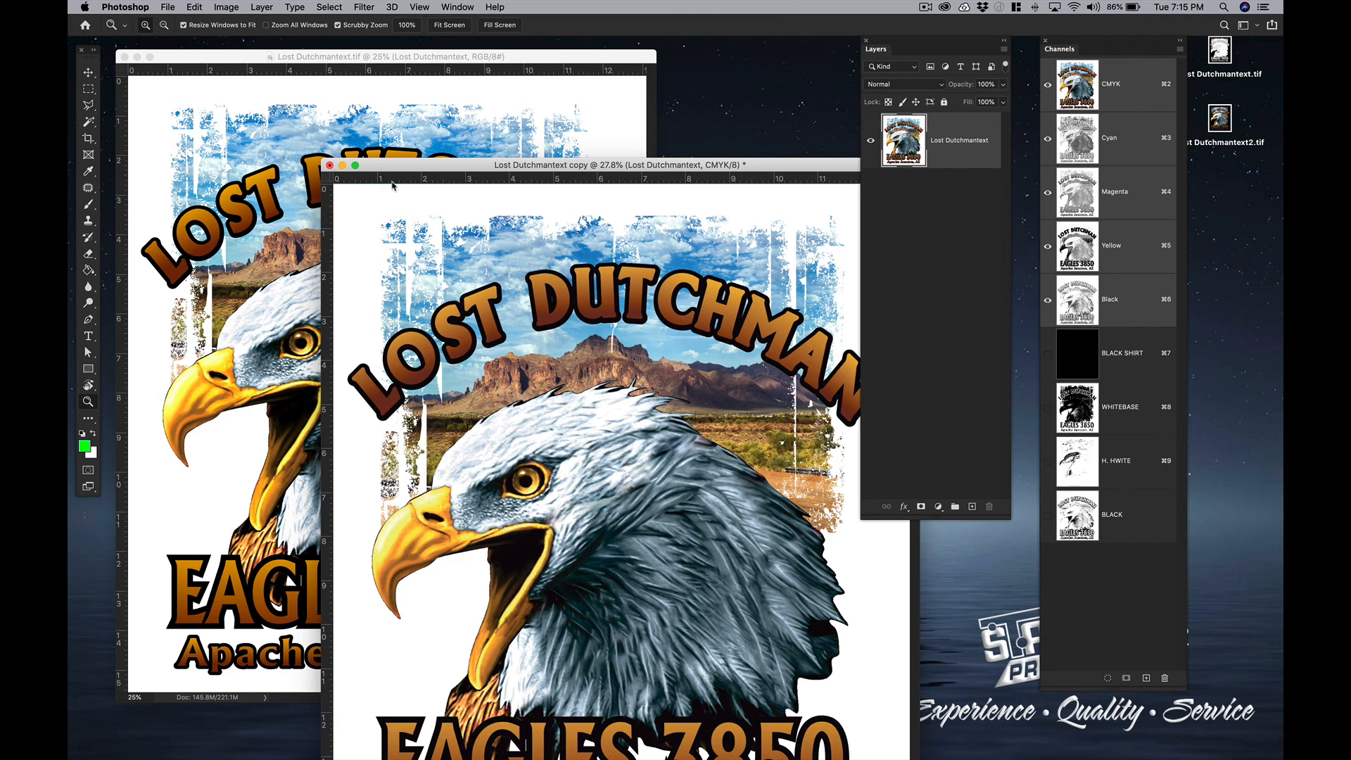
{"action": "left_click_drag", "start_coordinate": [391, 167], "coordinate": [389, 83]}
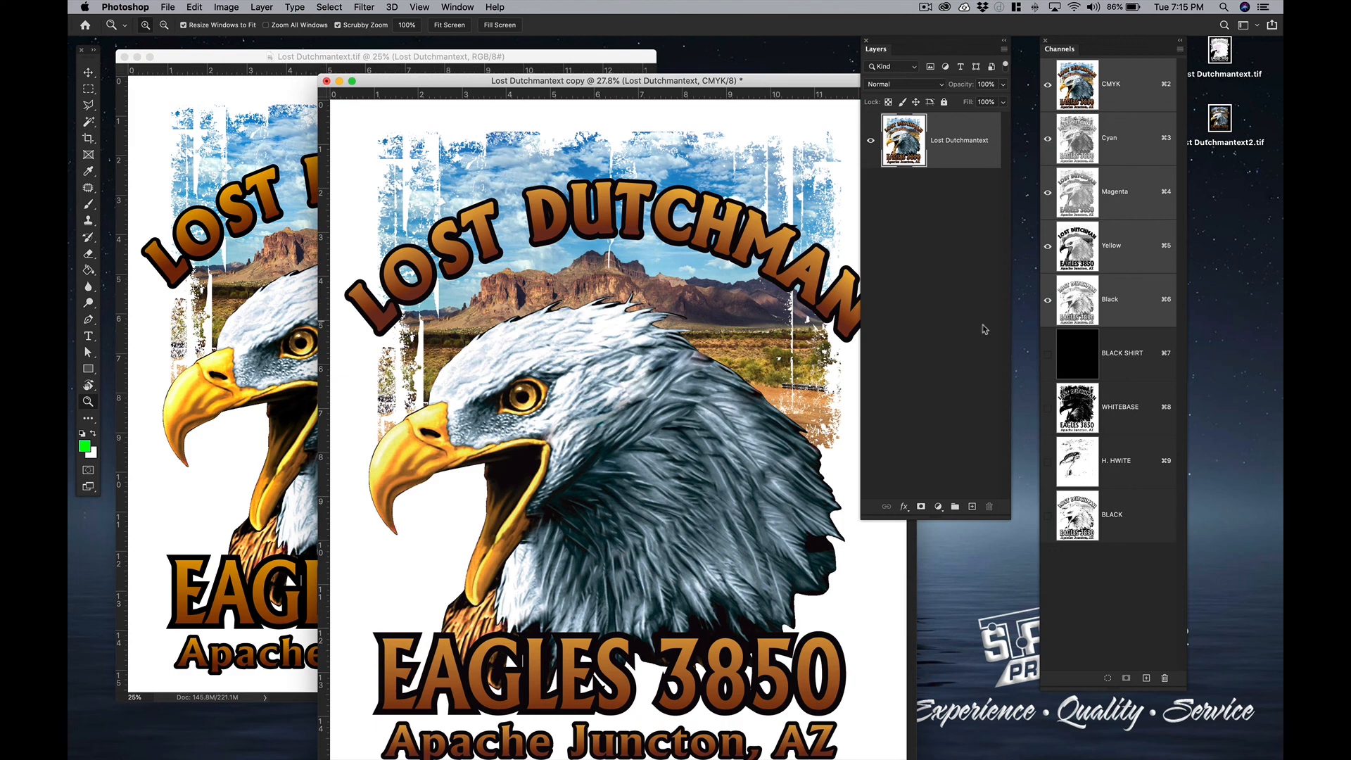
Show the Yellow channel on its own beside the original artwork and duplicate it under its default name.
{"action": "left_click", "coordinate": [1148, 299]}
{"action": "left_click", "coordinate": [1133, 248]}
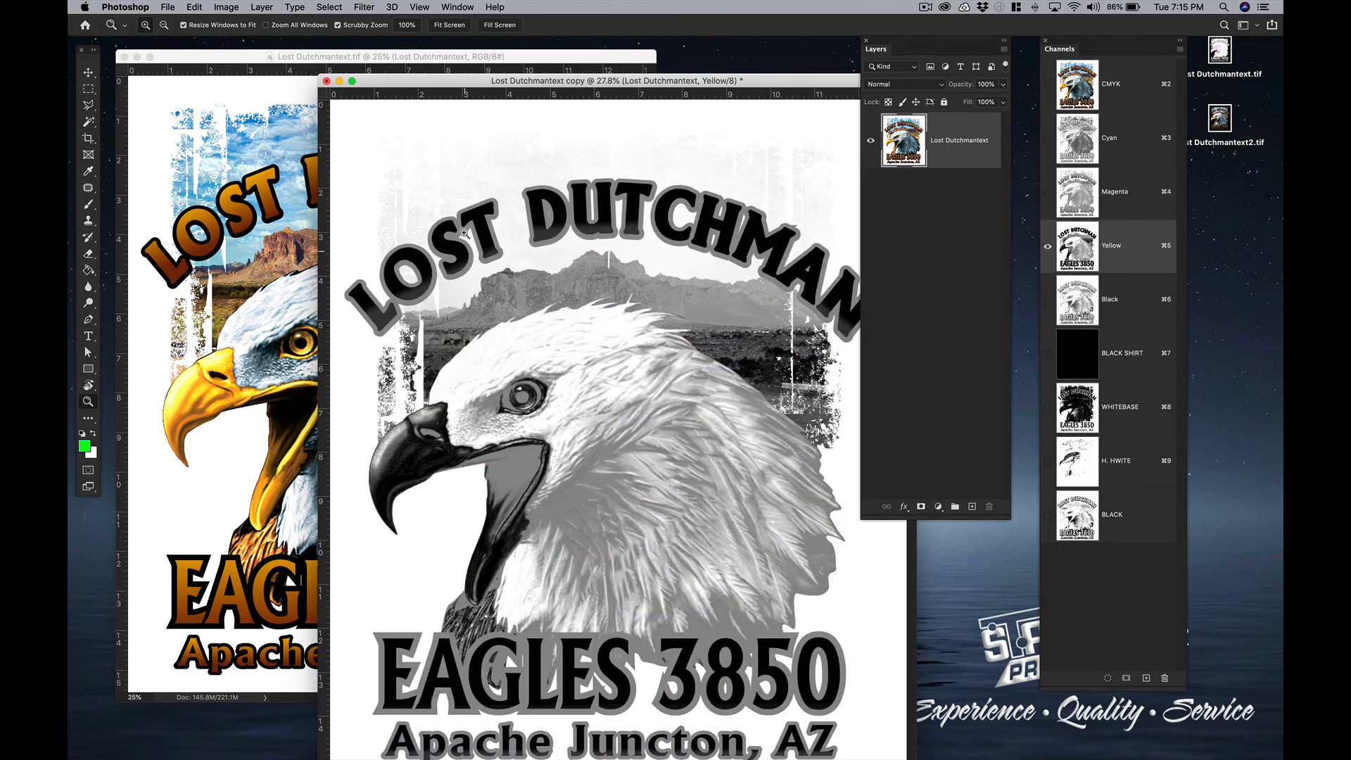
{"action": "left_click_drag", "start_coordinate": [443, 87], "coordinate": [511, 466]}
{"action": "left_click_drag", "start_coordinate": [594, 436], "coordinate": [541, 159]}
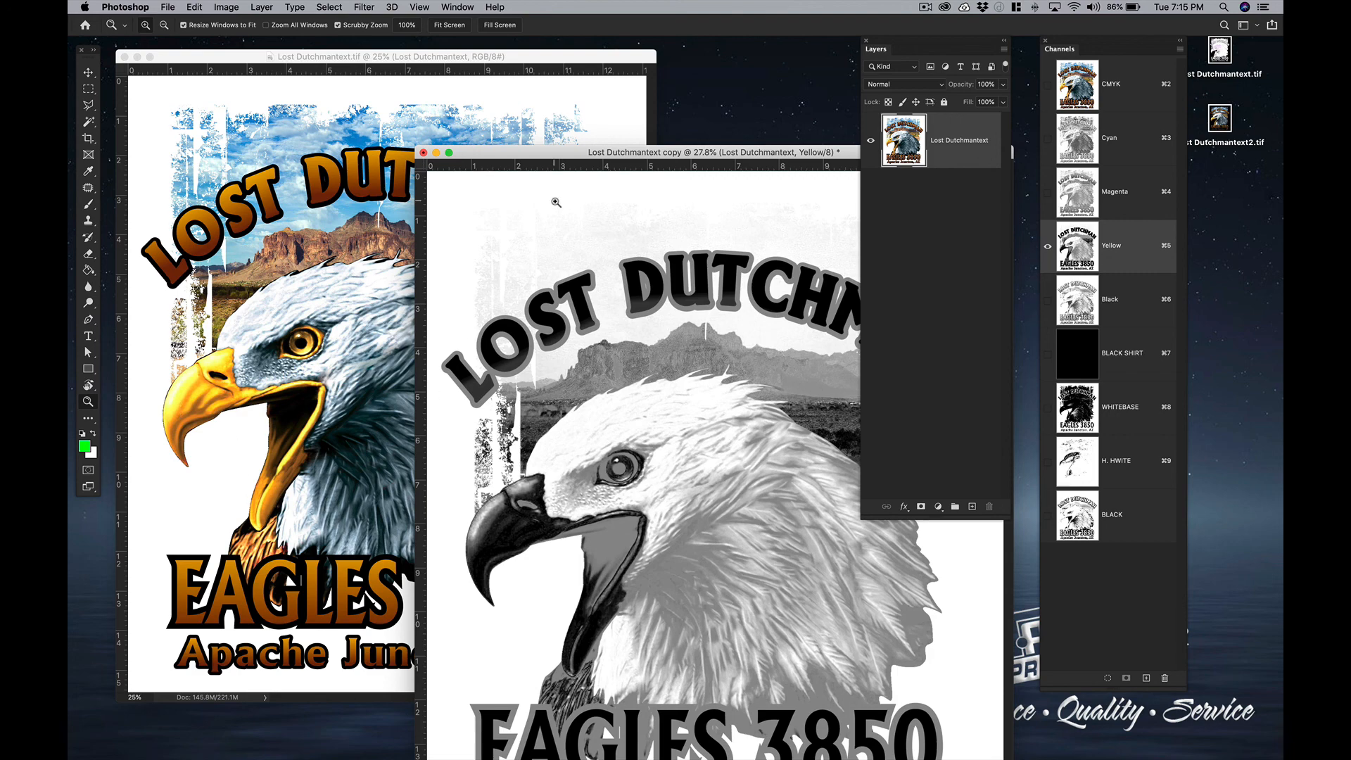
{"action": "double_click", "coordinate": [563, 153]}
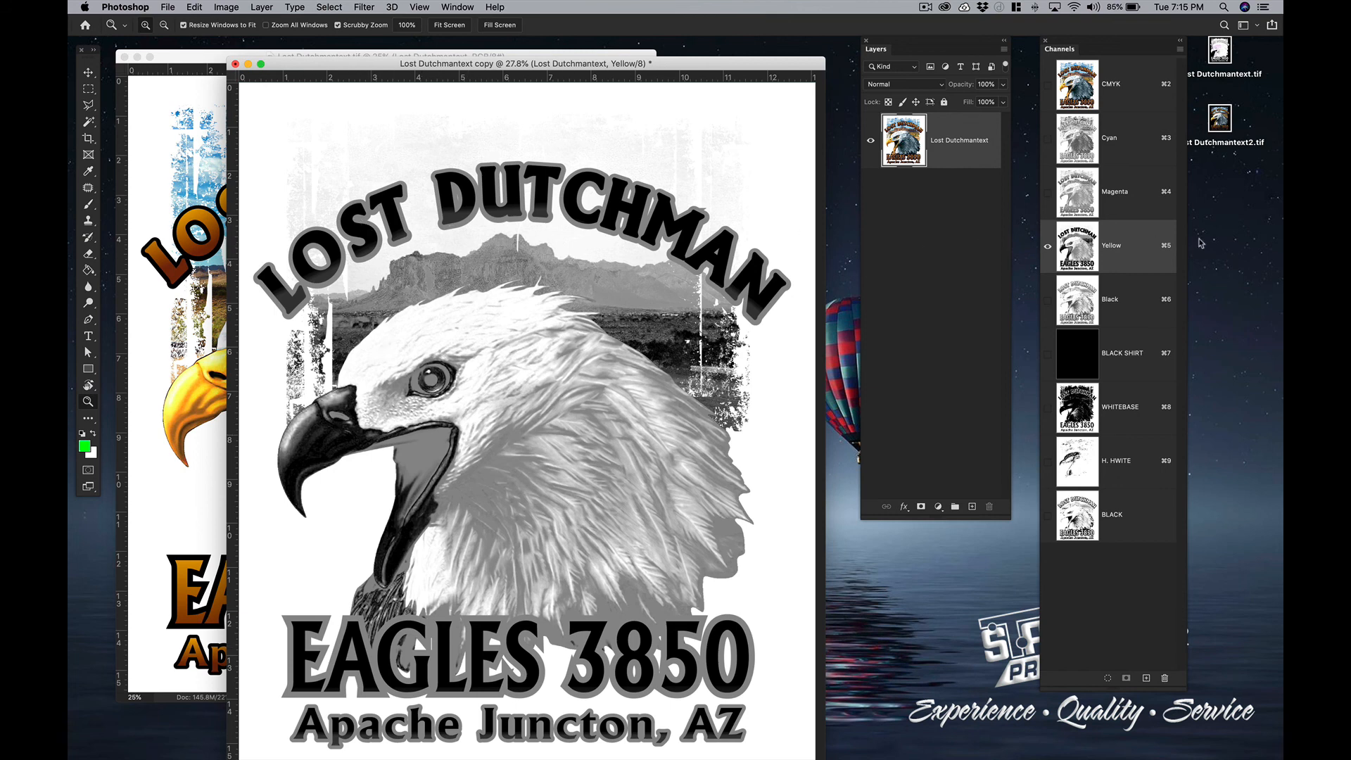
{"action": "right_click", "coordinate": [1137, 256]}
{"action": "left_click", "coordinate": [1152, 258]}
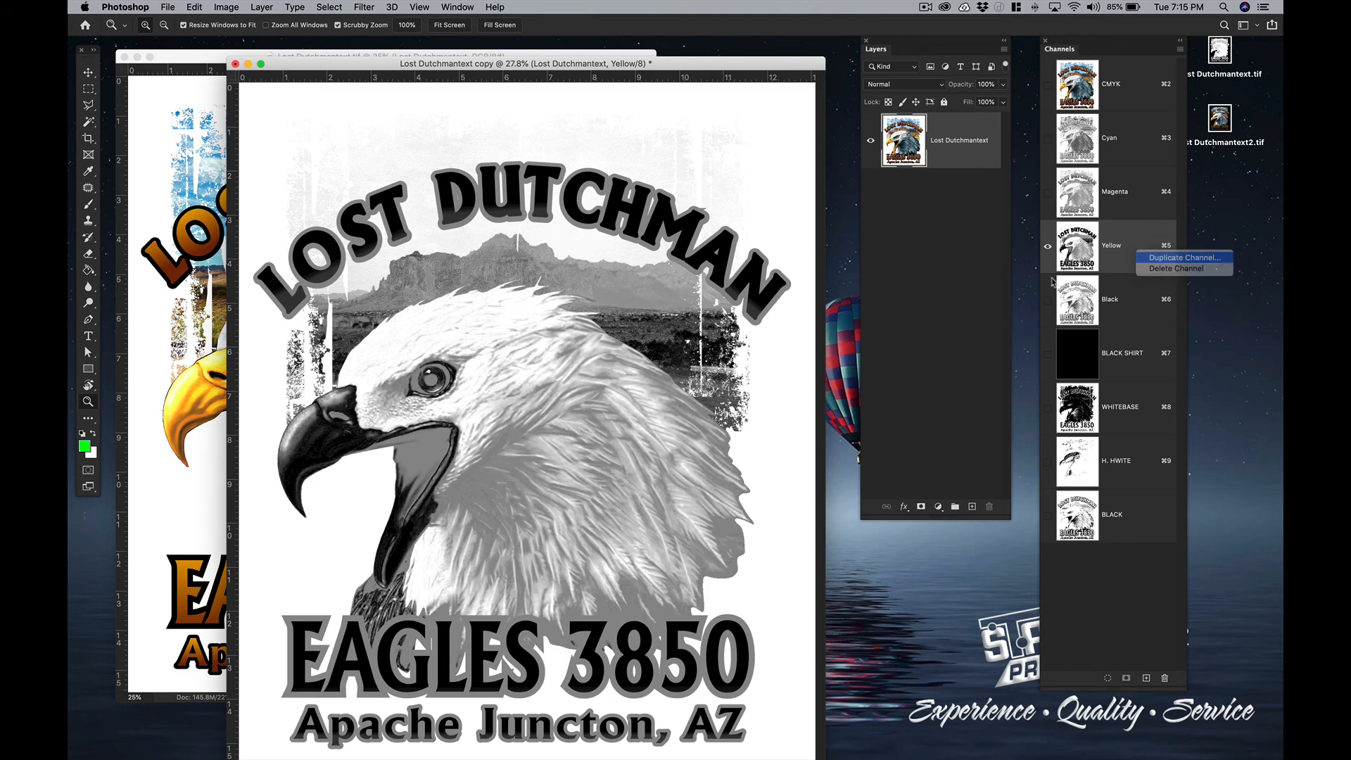
{"action": "left_click", "coordinate": [777, 310]}
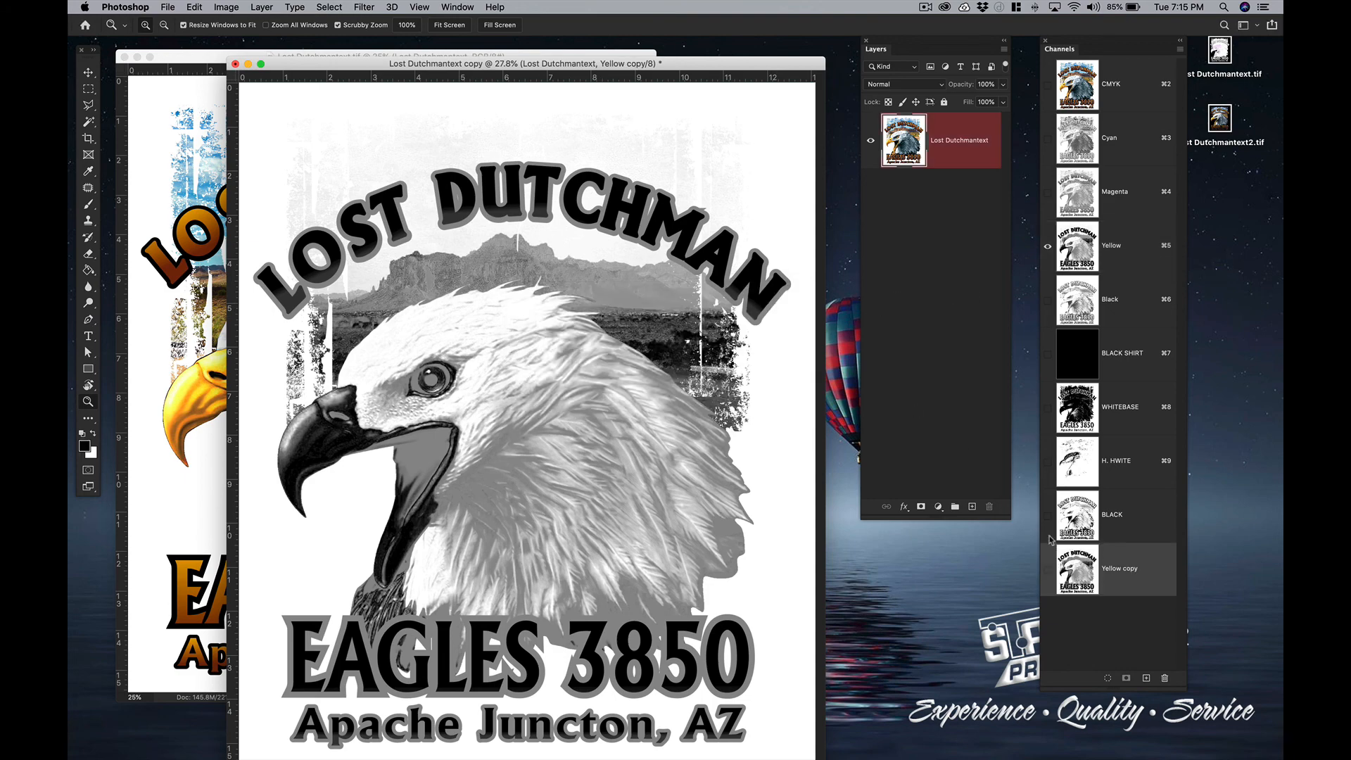
Convert the duplicated yellow channel into a spot color channel named YELLOW, sampling the color fde94c from the eagle's beak in the original artwork.
{"action": "double_click", "coordinate": [1144, 572]}
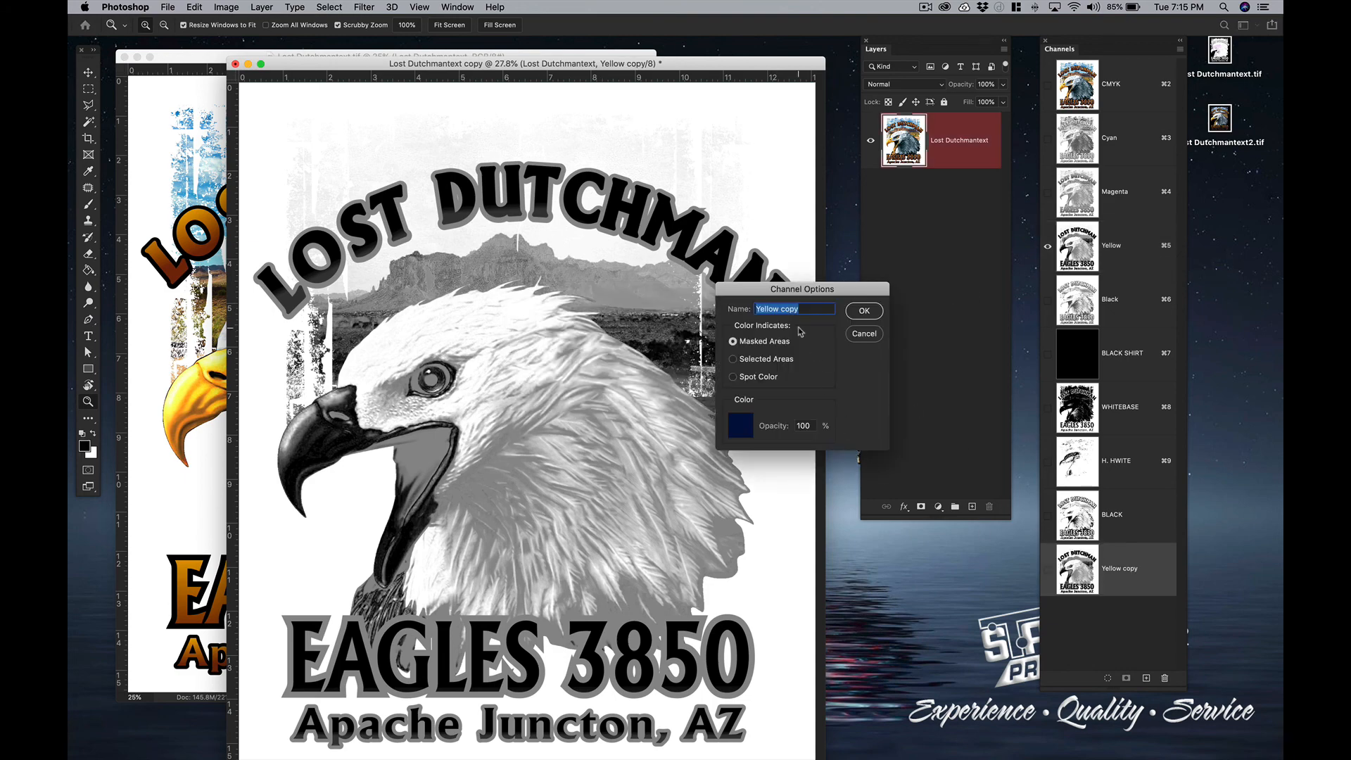
{"action": "type", "text": "YELLOW"}
{"action": "left_click", "coordinate": [733, 378]}
{"action": "left_click", "coordinate": [740, 429]}
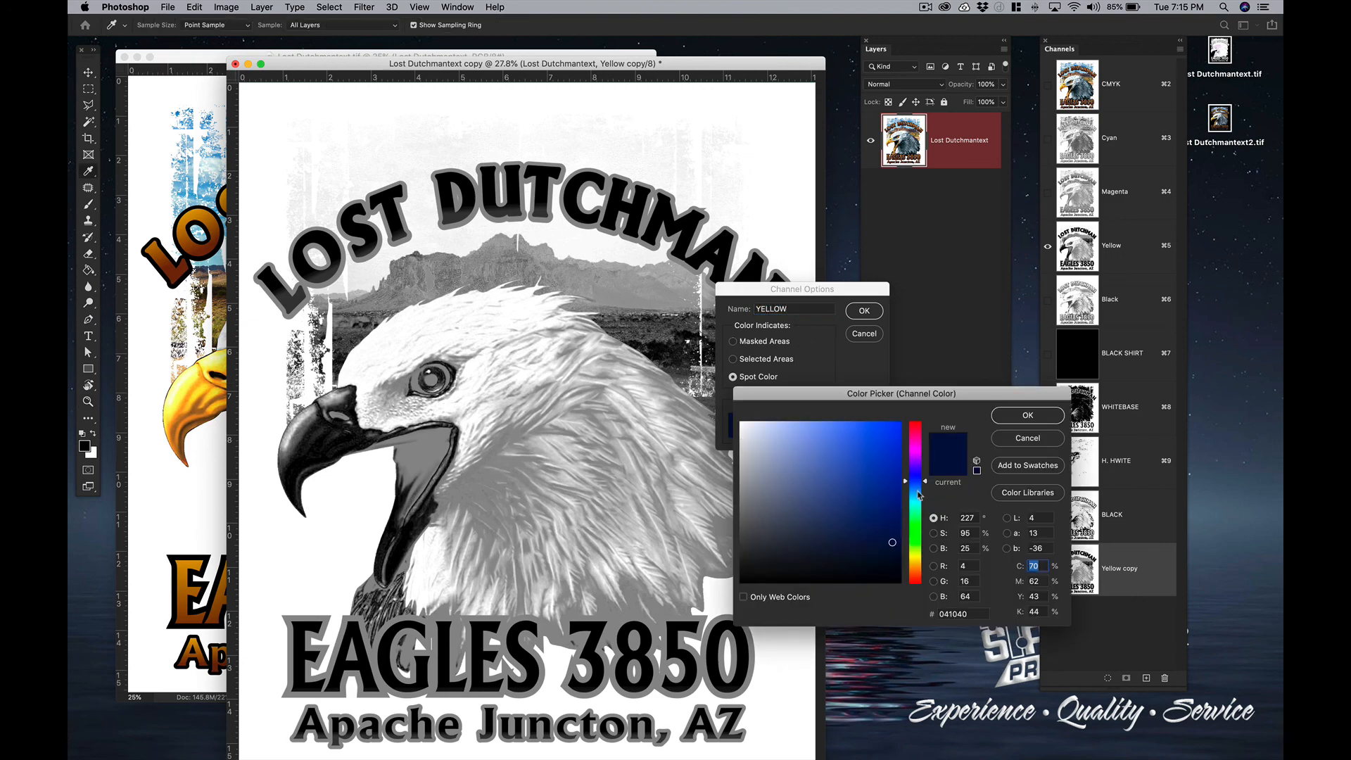
{"action": "left_click", "coordinate": [913, 559]}
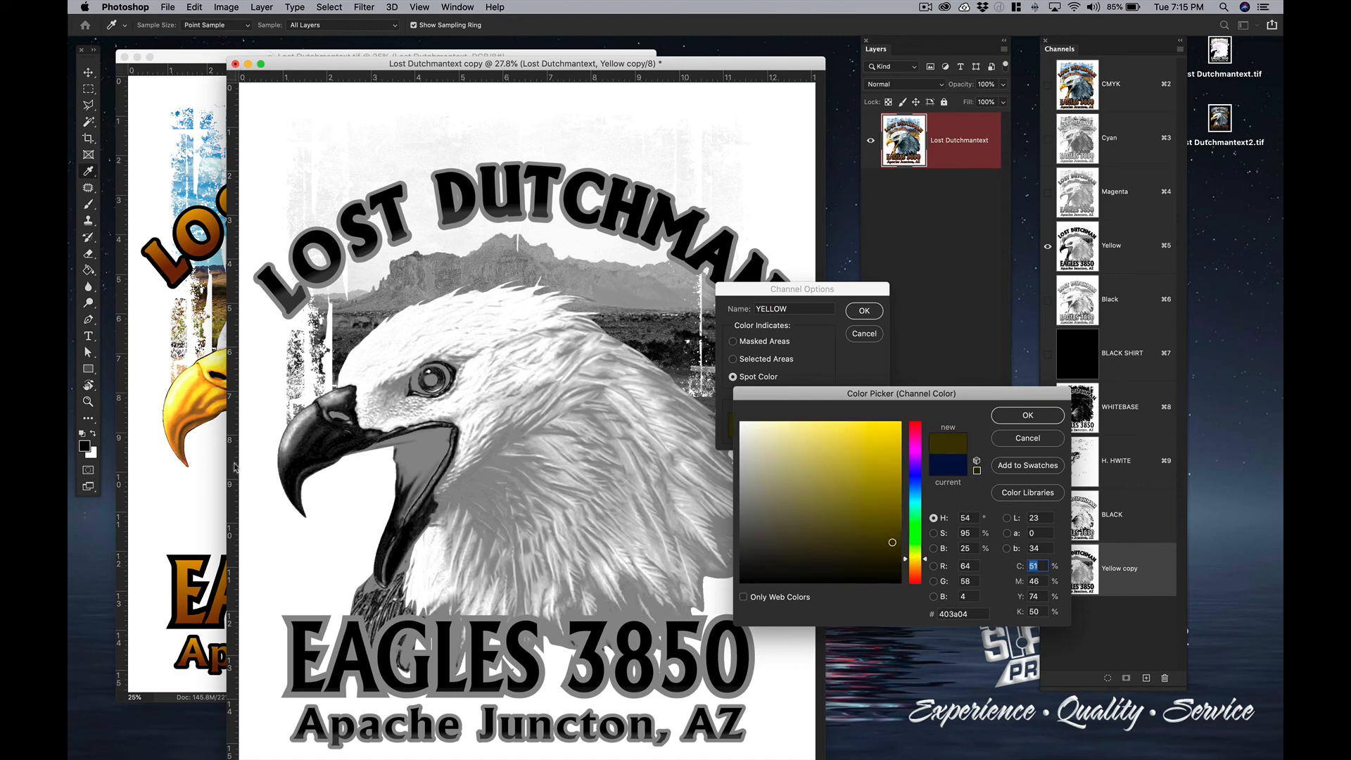
{"action": "left_click_drag", "start_coordinate": [298, 69], "coordinate": [401, 71]}
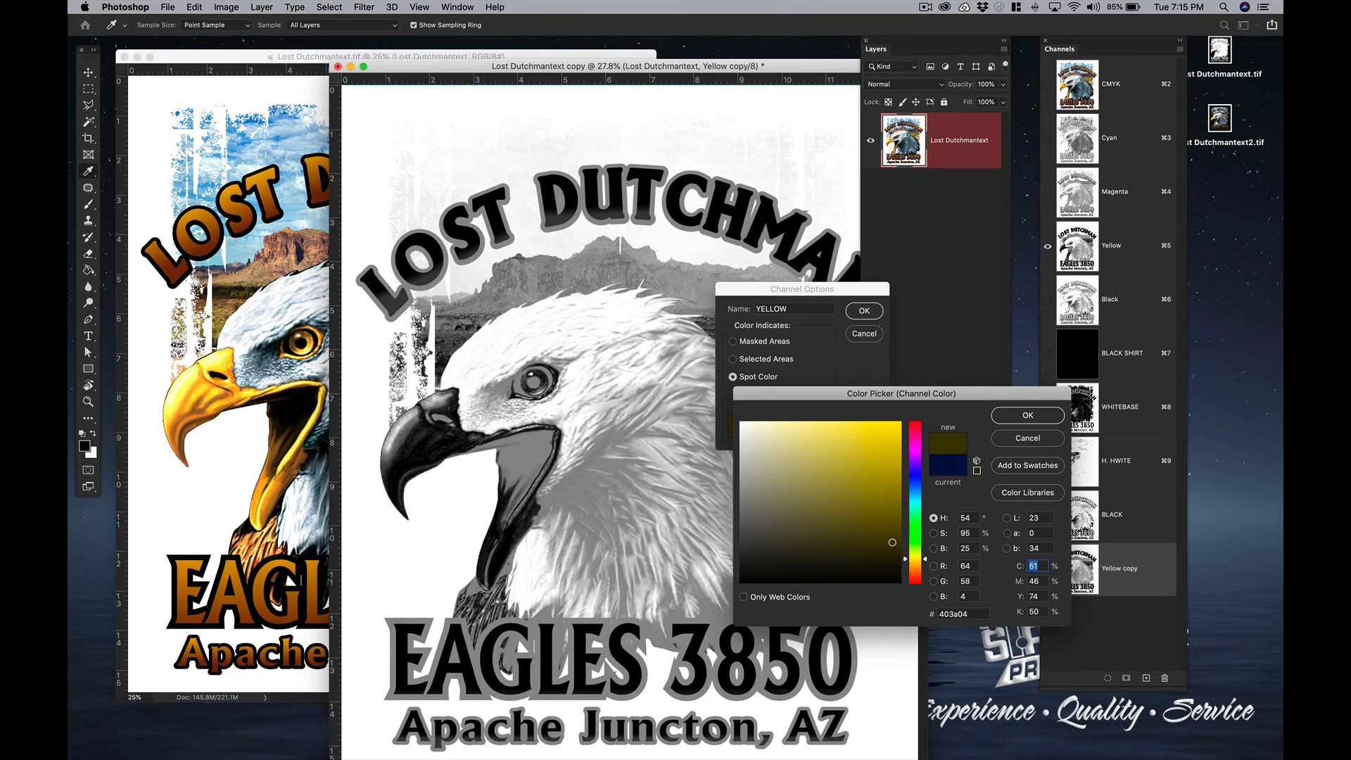
{"action": "left_click", "coordinate": [248, 393]}
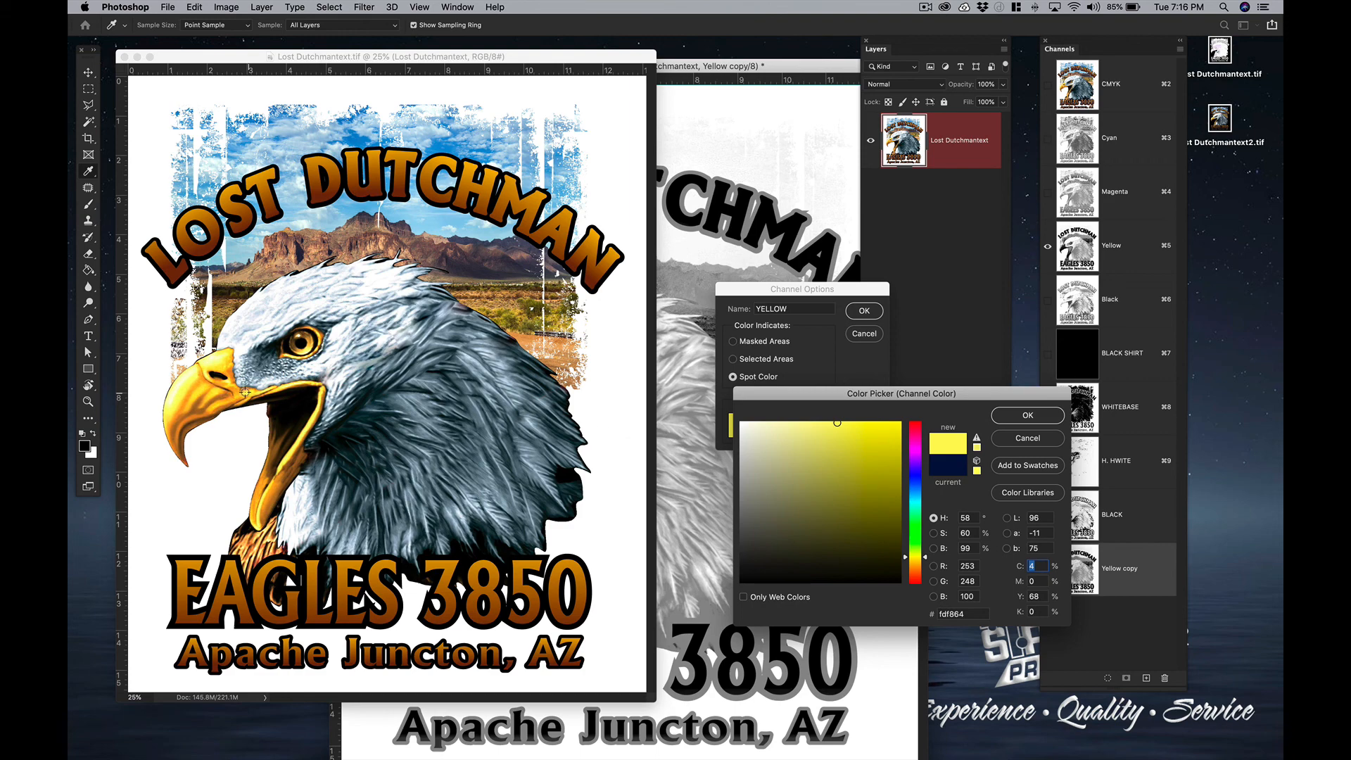
{"action": "left_click", "coordinate": [246, 392]}
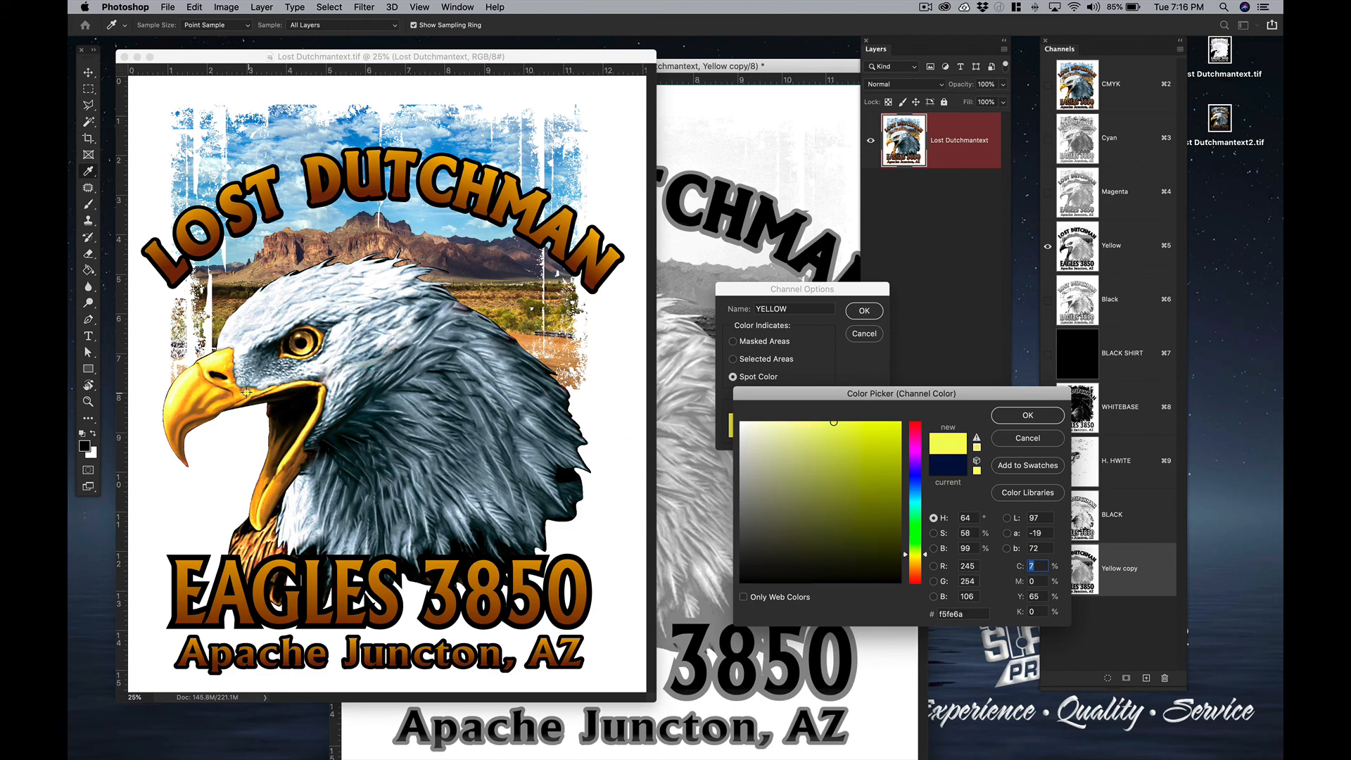
{"action": "left_click", "coordinate": [201, 384]}
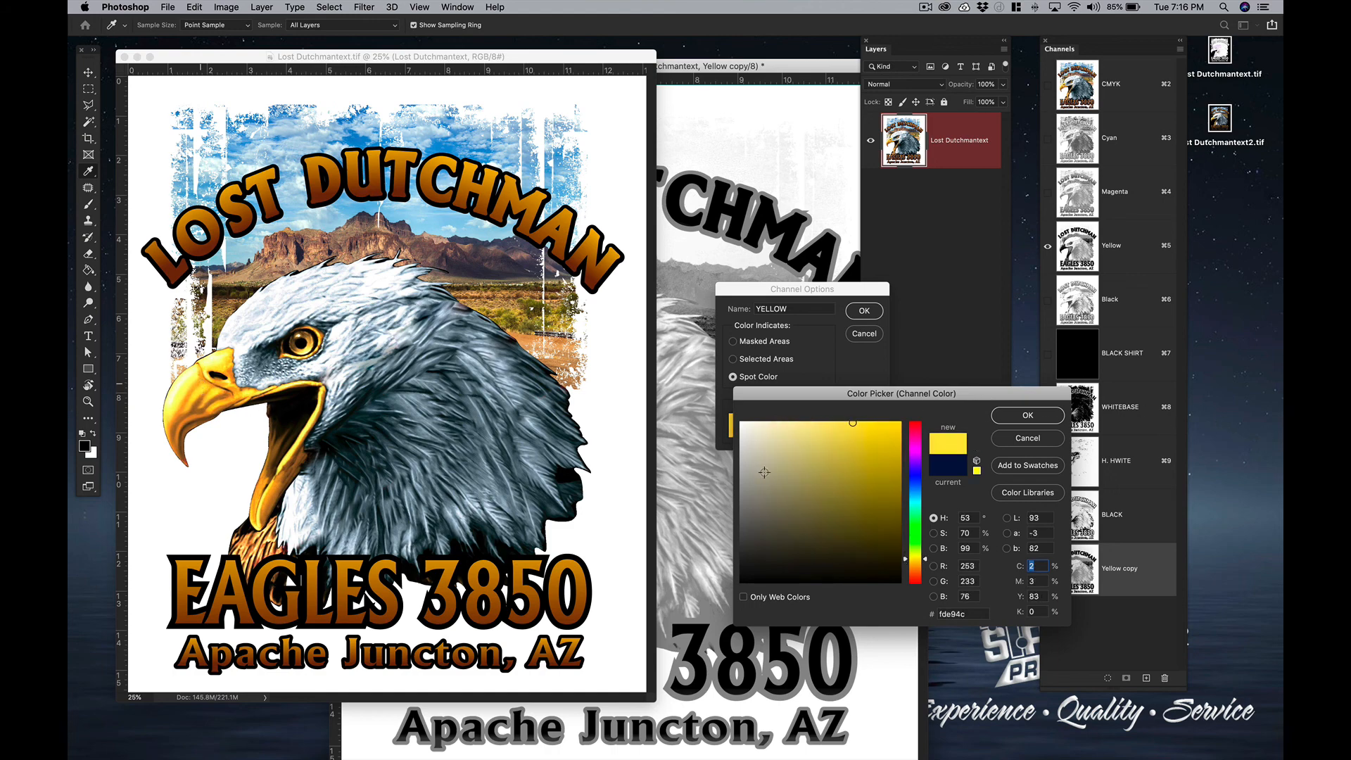
{"action": "left_click", "coordinate": [1021, 417]}
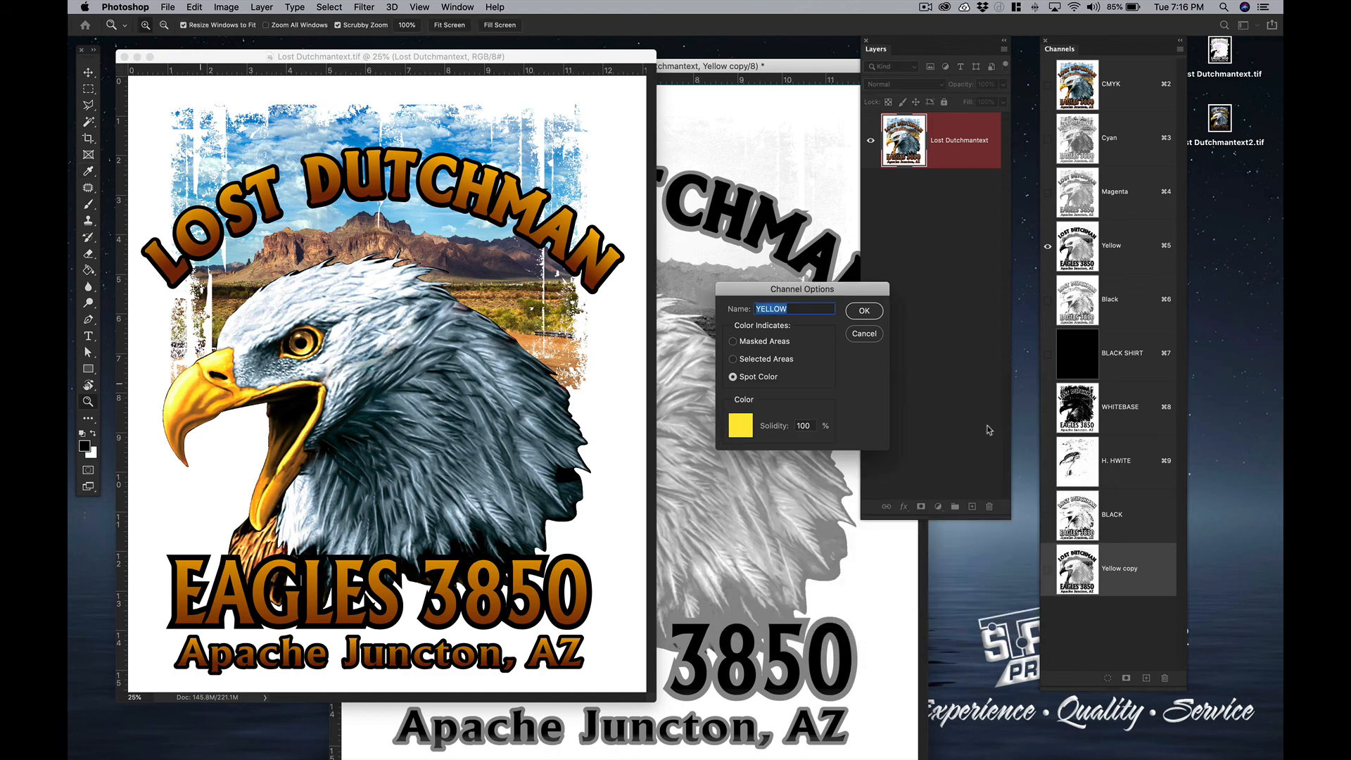
{"action": "left_click", "coordinate": [863, 311]}
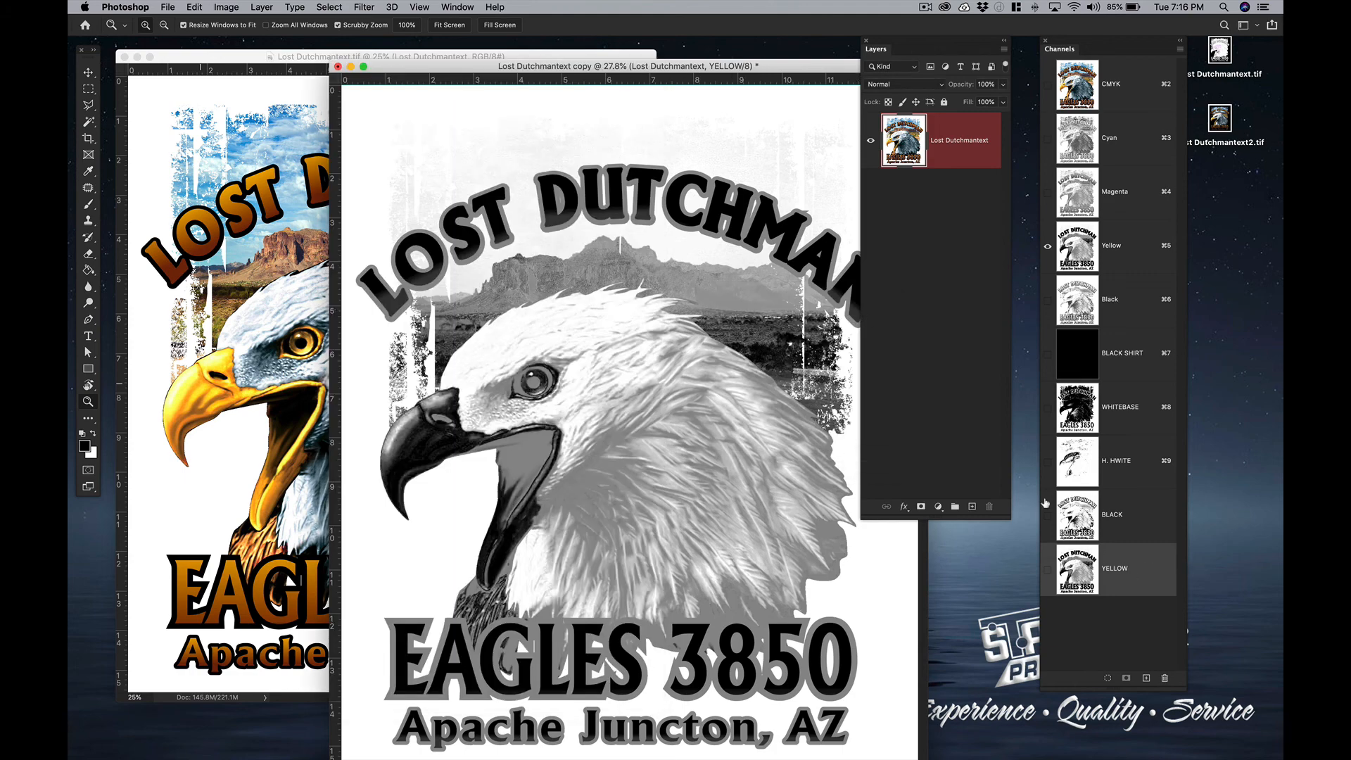
Show only the YELLOW spot channel and shift the duplicate's window over the original.
{"action": "left_click", "coordinate": [1047, 569]}
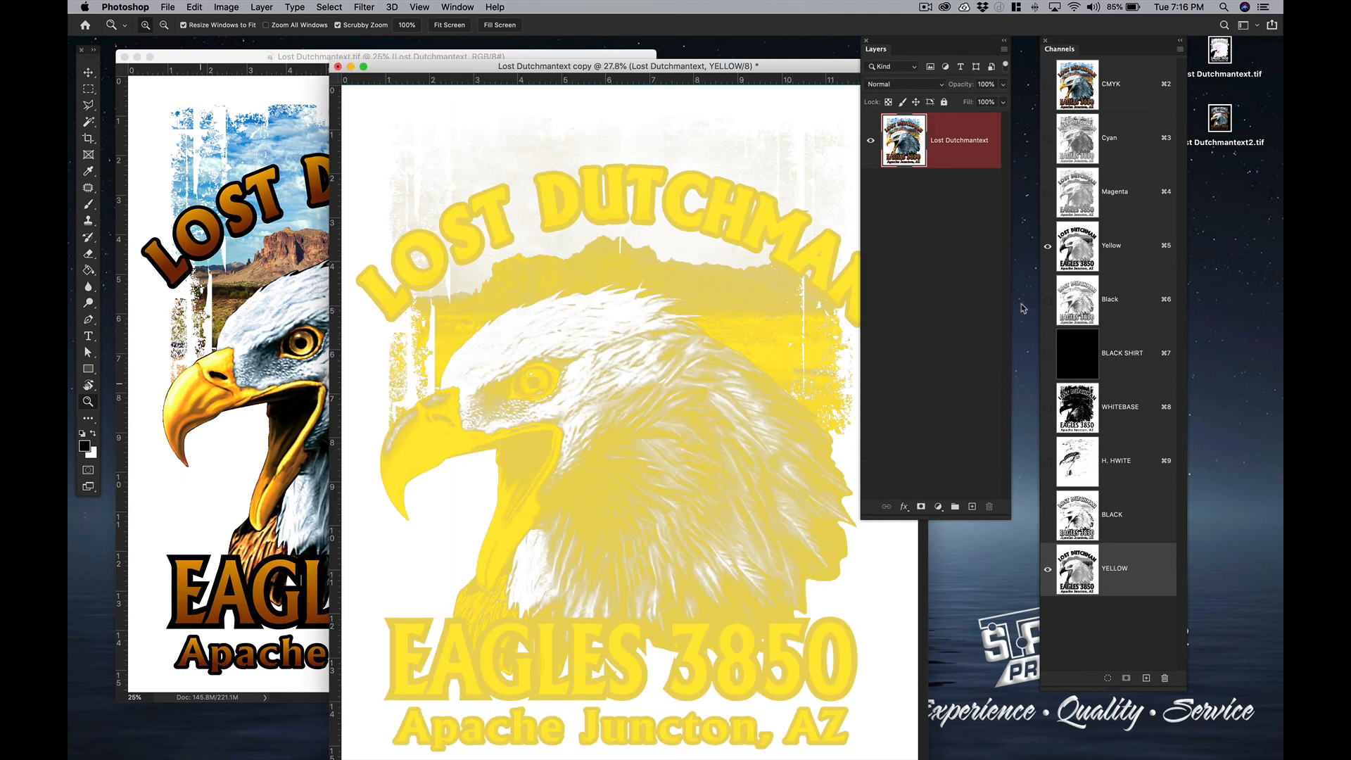
{"action": "left_click", "coordinate": [1047, 246]}
{"action": "left_click_drag", "start_coordinate": [440, 68], "coordinate": [279, 58]}
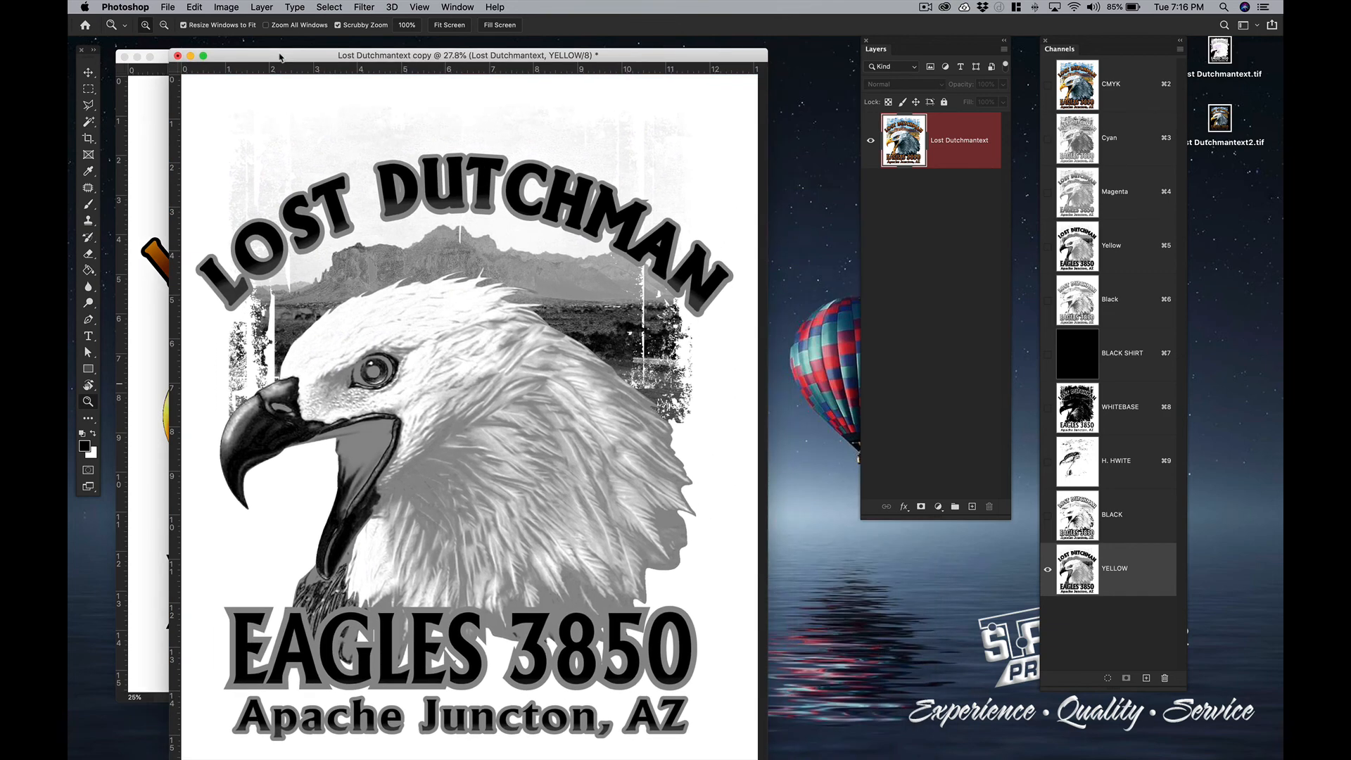
Harden the YELLOW channel with Curves, pulling the white point in past the midtones and moving the black point to input 47, output 0.
{"action": "left_click", "coordinate": [230, 8]}
{"action": "mouse_move", "coordinate": [246, 42]}
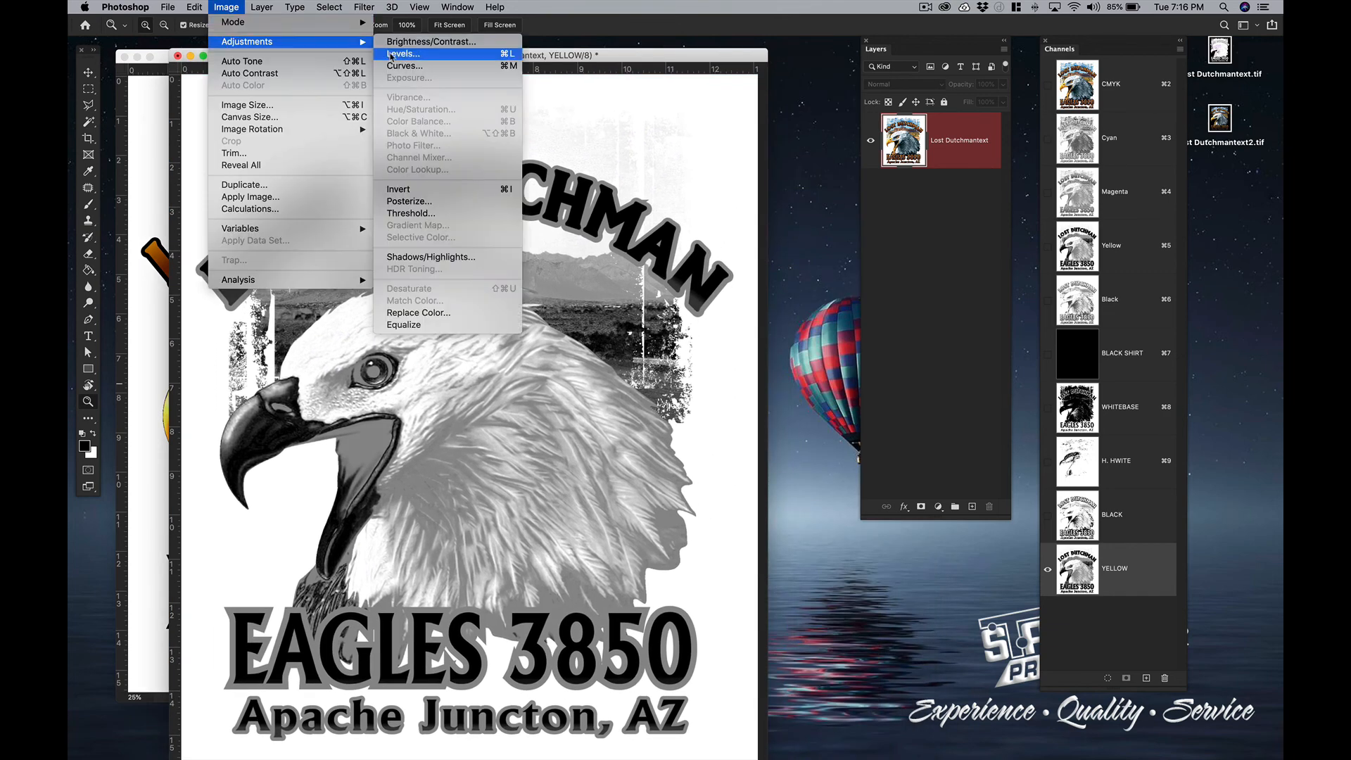
{"action": "left_click", "coordinate": [408, 65]}
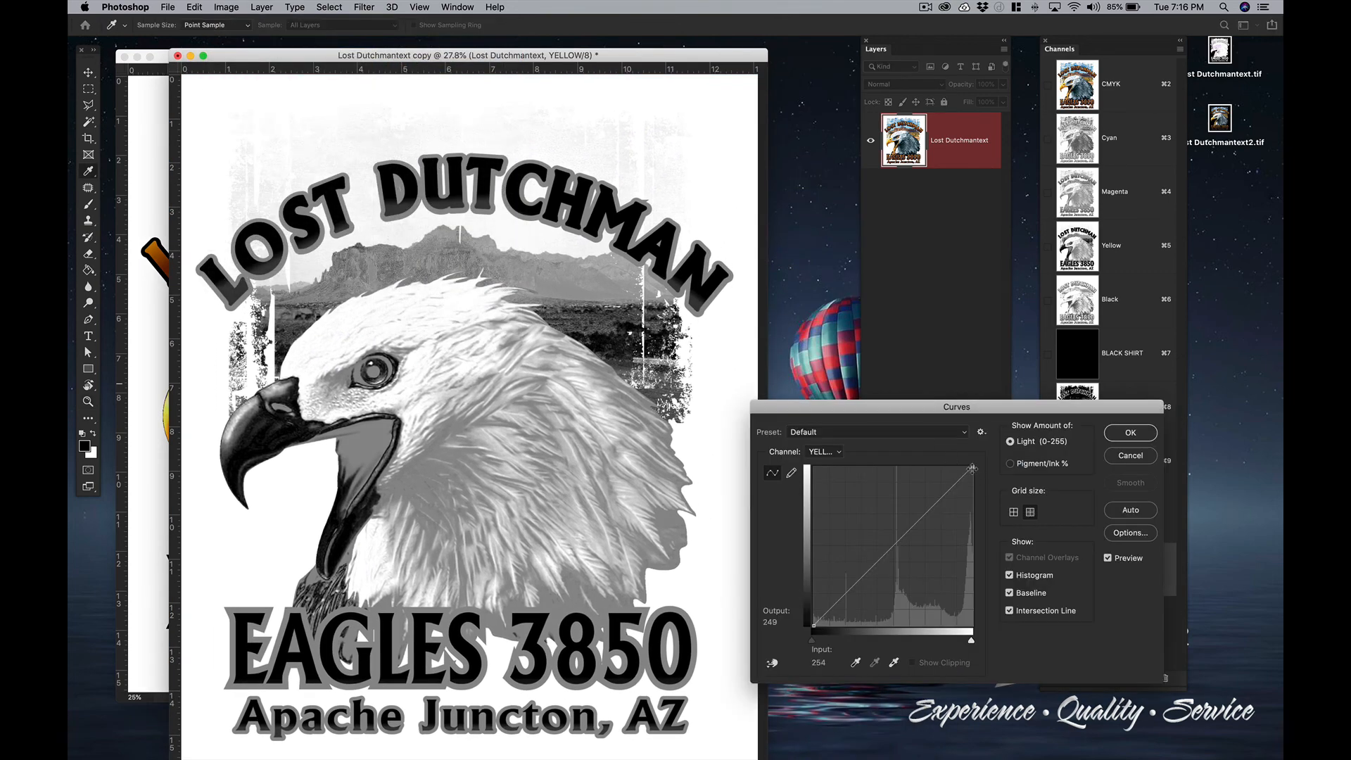
{"action": "left_click_drag", "start_coordinate": [973, 467], "coordinate": [891, 467]}
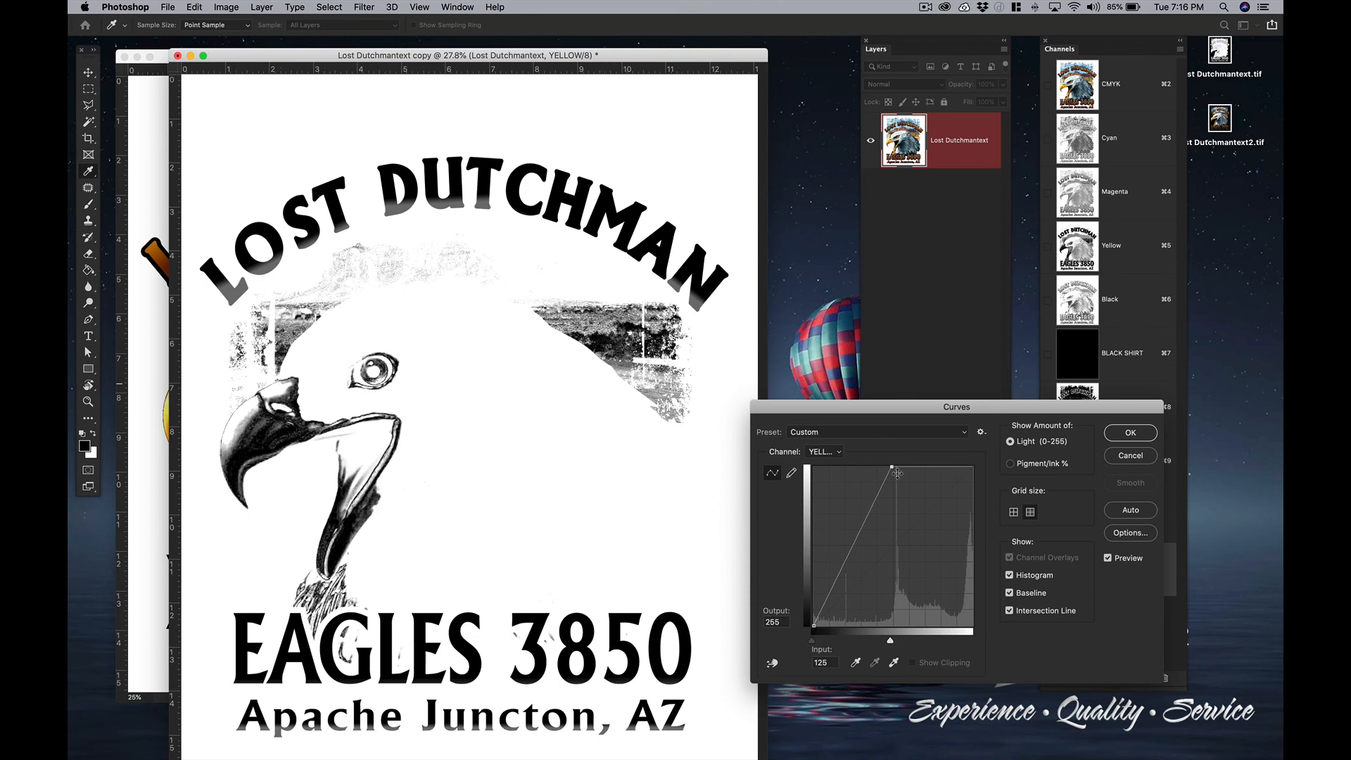
{"action": "left_click_drag", "start_coordinate": [892, 467], "coordinate": [879, 466]}
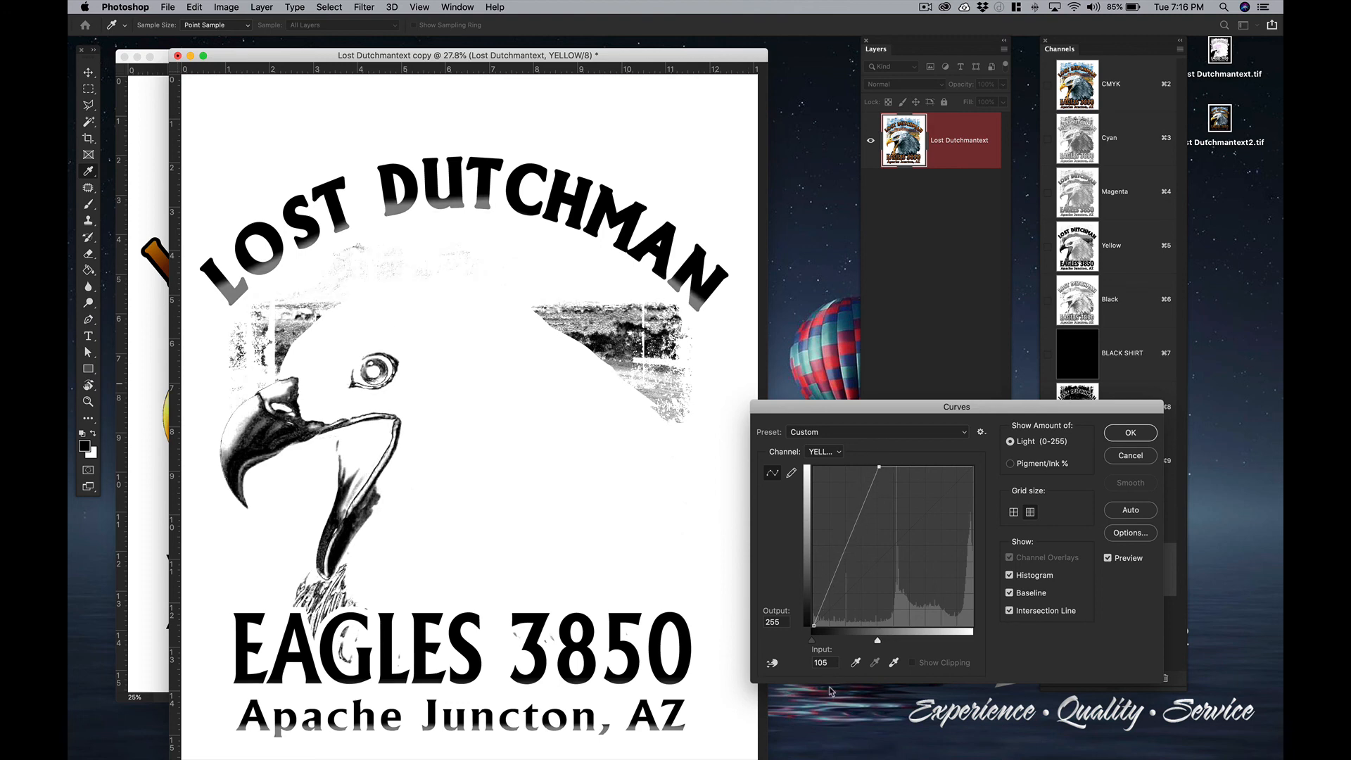
{"action": "left_click_drag", "start_coordinate": [812, 625], "coordinate": [848, 625]}
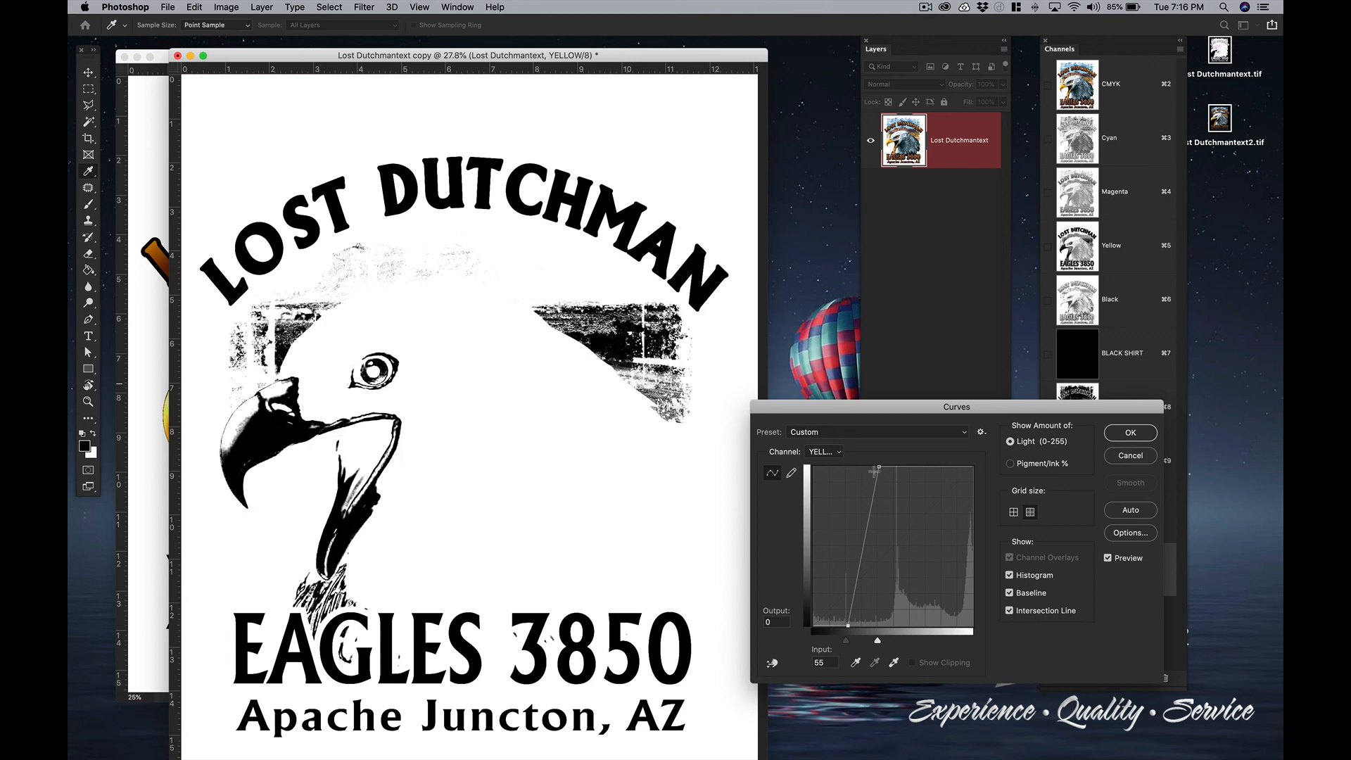
{"action": "left_click_drag", "start_coordinate": [879, 467], "coordinate": [873, 468]}
{"action": "left_click_drag", "start_coordinate": [848, 624], "coordinate": [842, 626]}
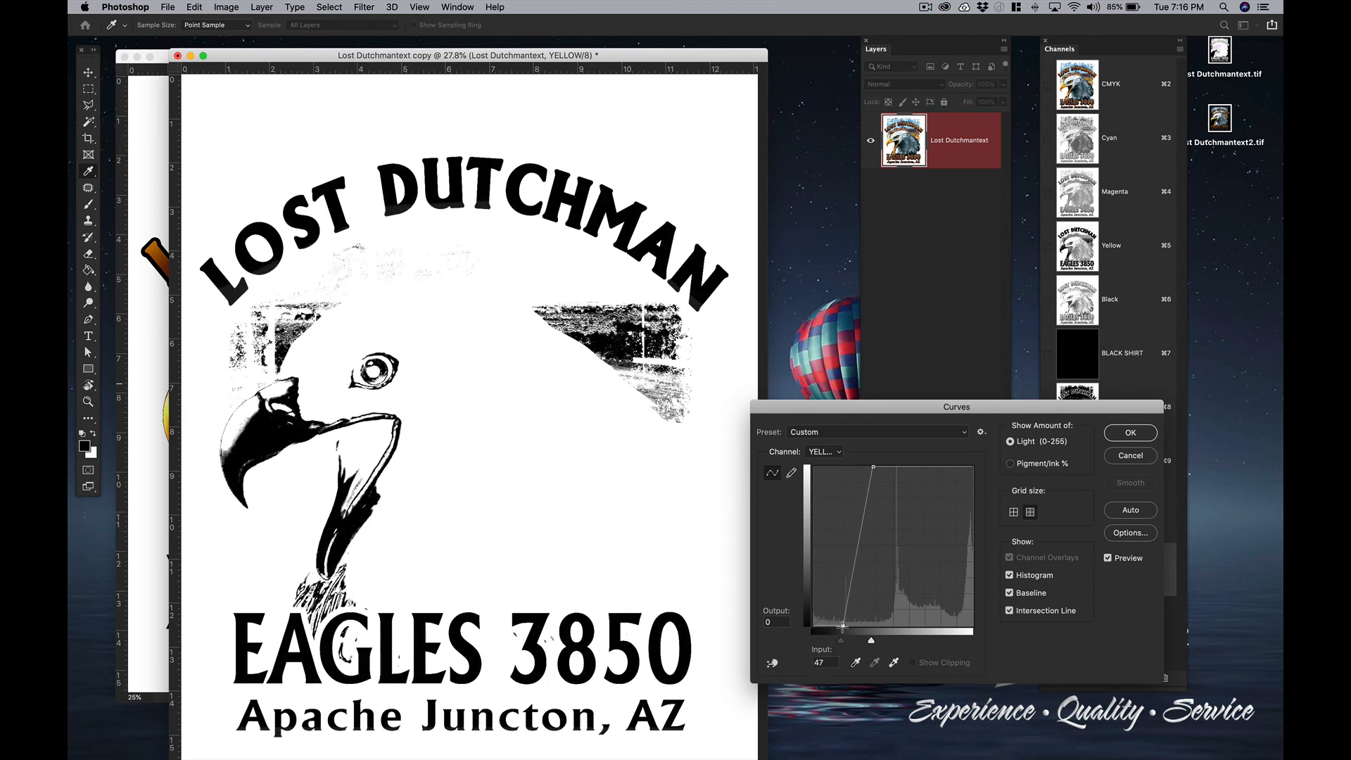
{"action": "left_click", "coordinate": [1129, 434]}
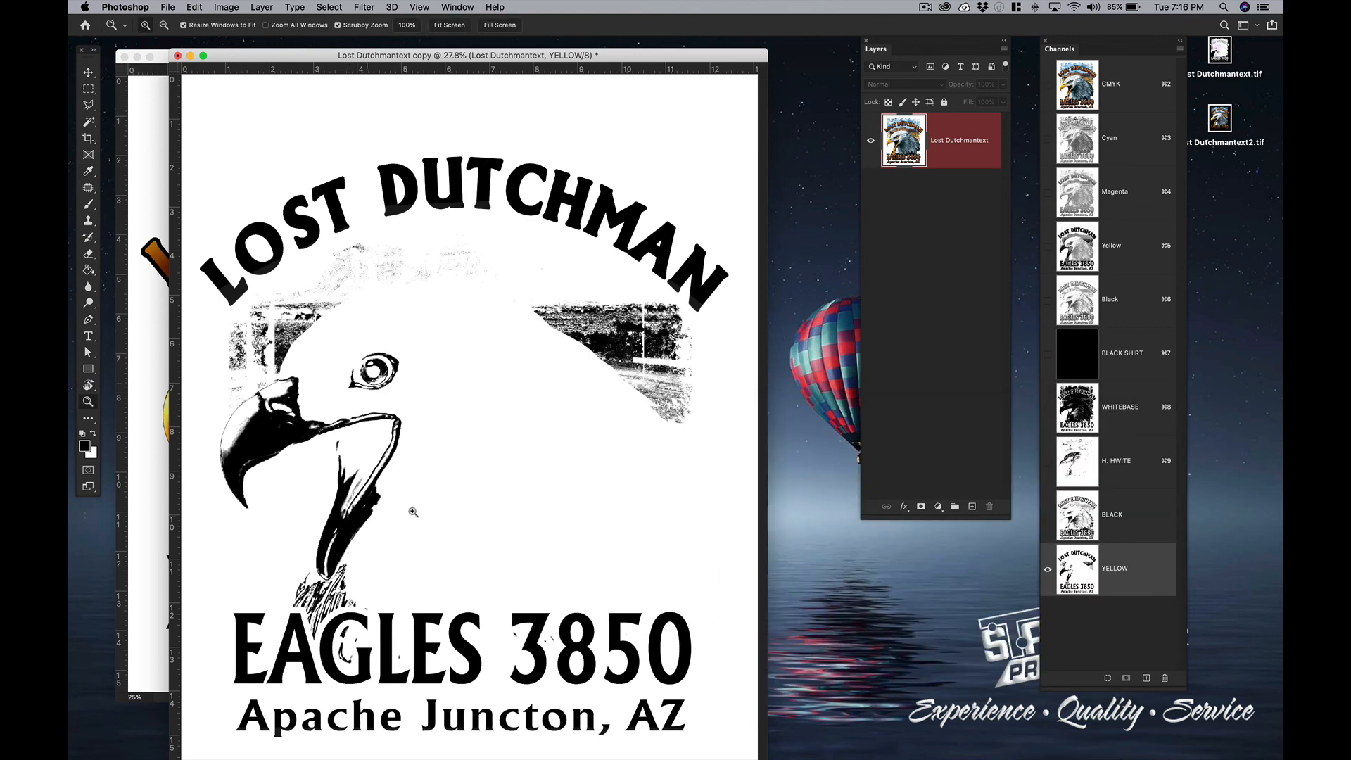
Place YELLOW above BLACK in the channel order and preview BLACK SHIRT, WHITEBASE, H. HWITE, YELLOW and BLACK together, toggling BLACK to compare.
{"action": "left_click_drag", "start_coordinate": [1138, 576], "coordinate": [1129, 492]}
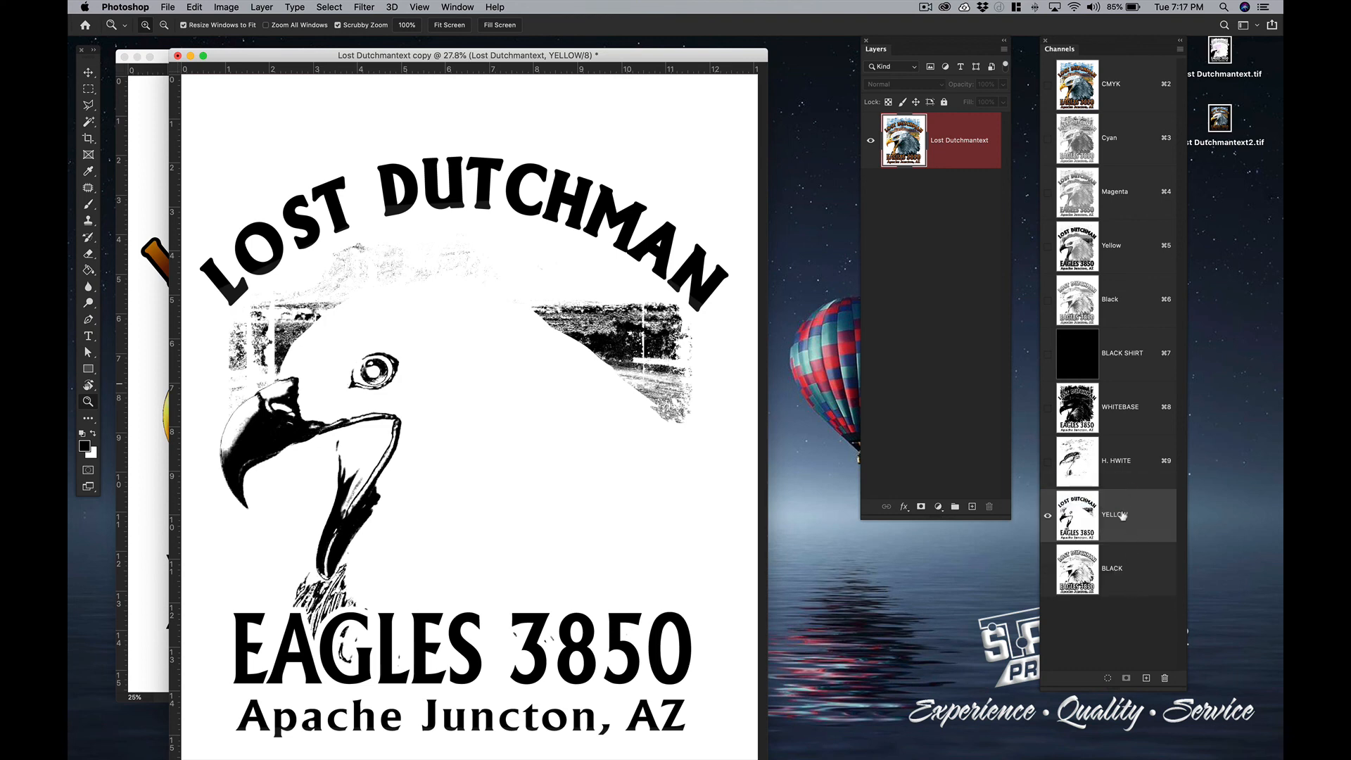
{"action": "left_click", "coordinate": [1130, 360]}
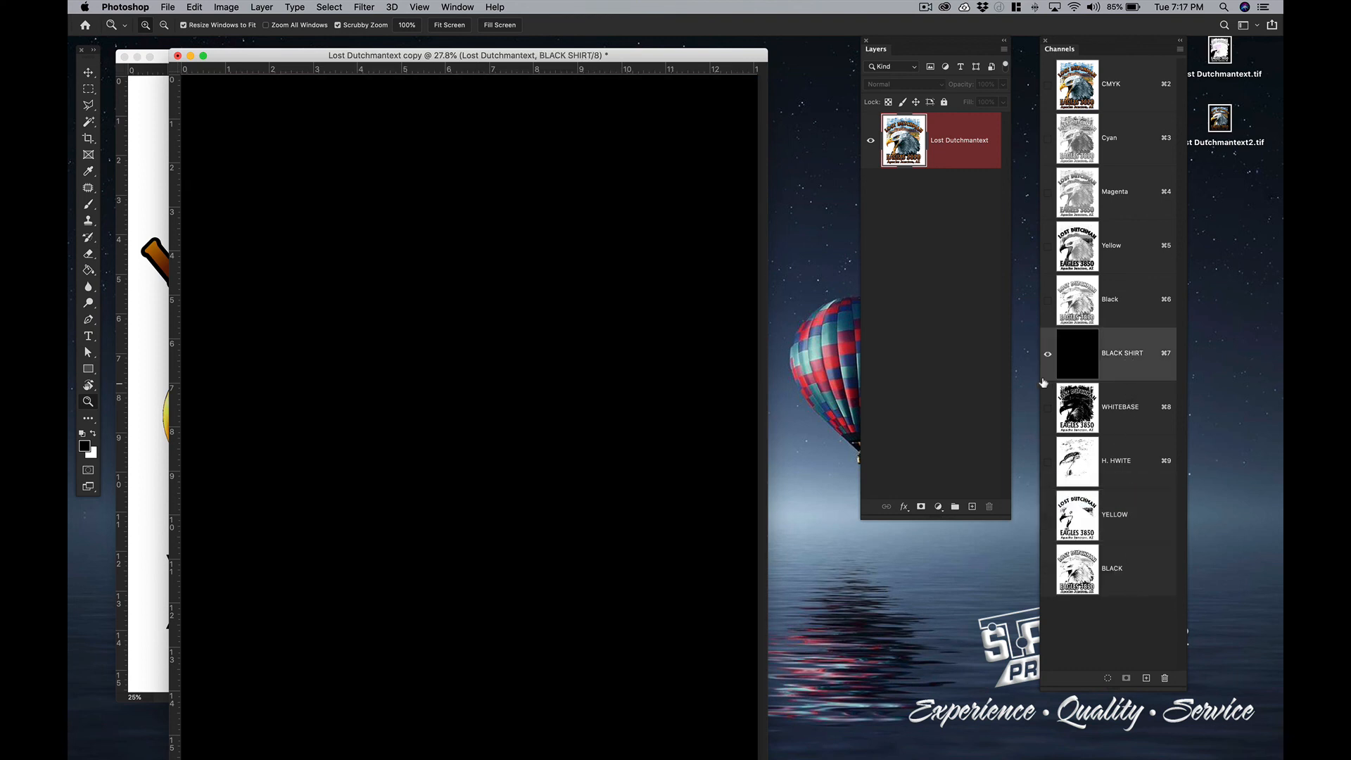
{"action": "left_click", "coordinate": [1047, 409]}
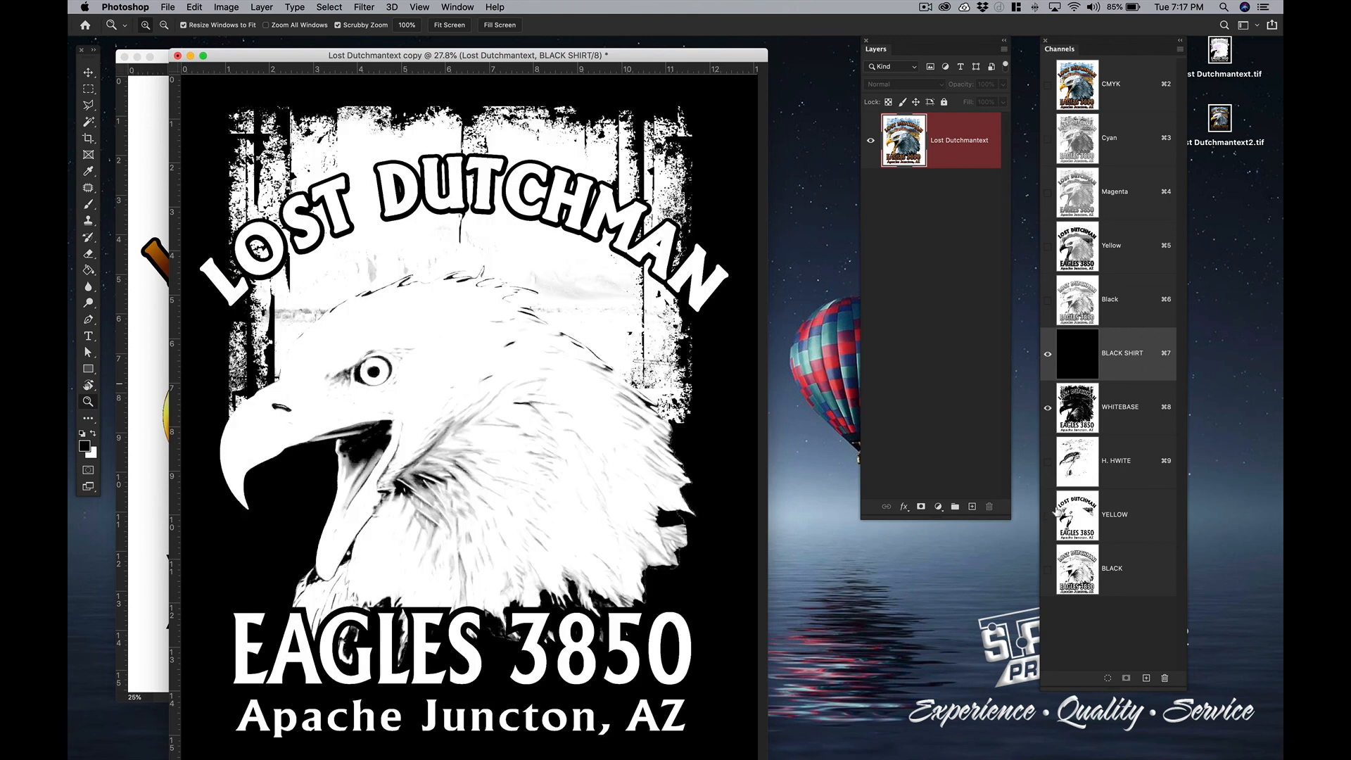
{"action": "left_click", "coordinate": [1048, 461]}
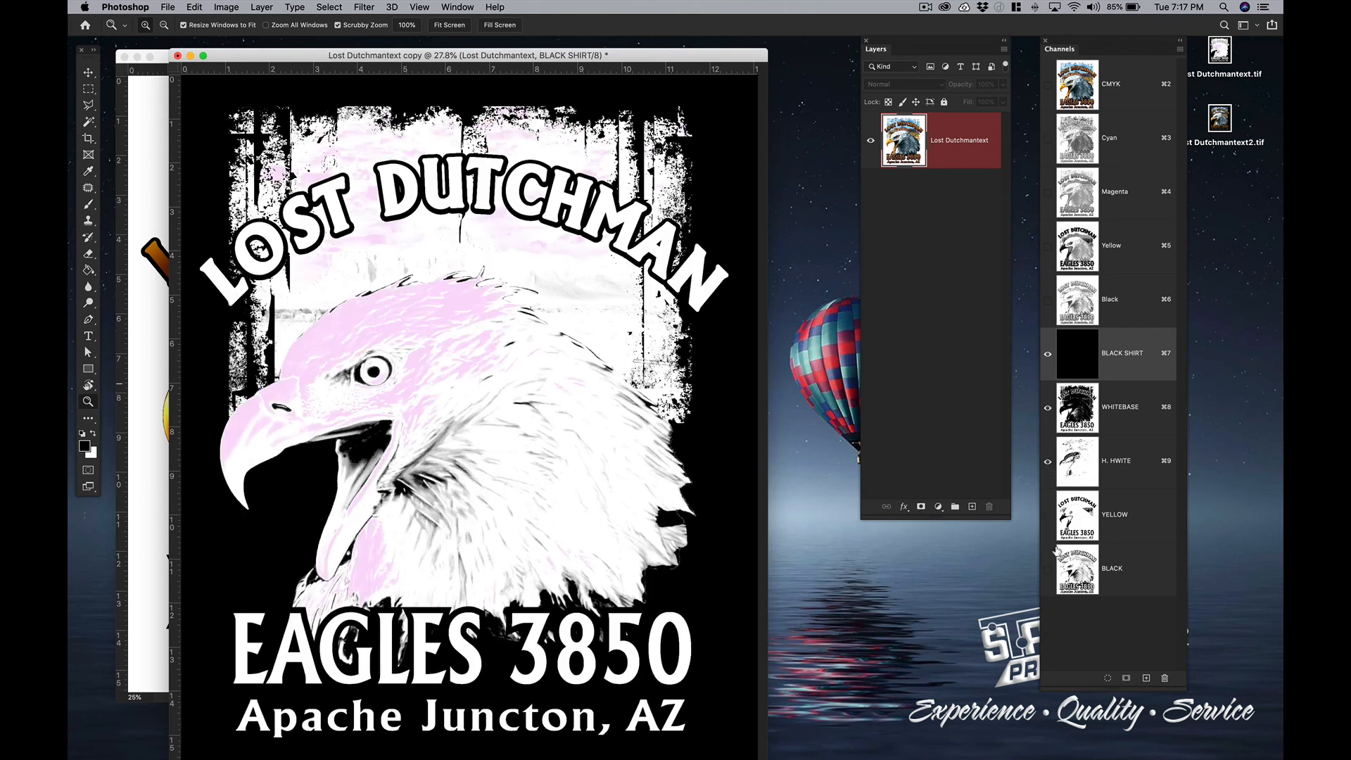
{"action": "left_click", "coordinate": [1048, 515]}
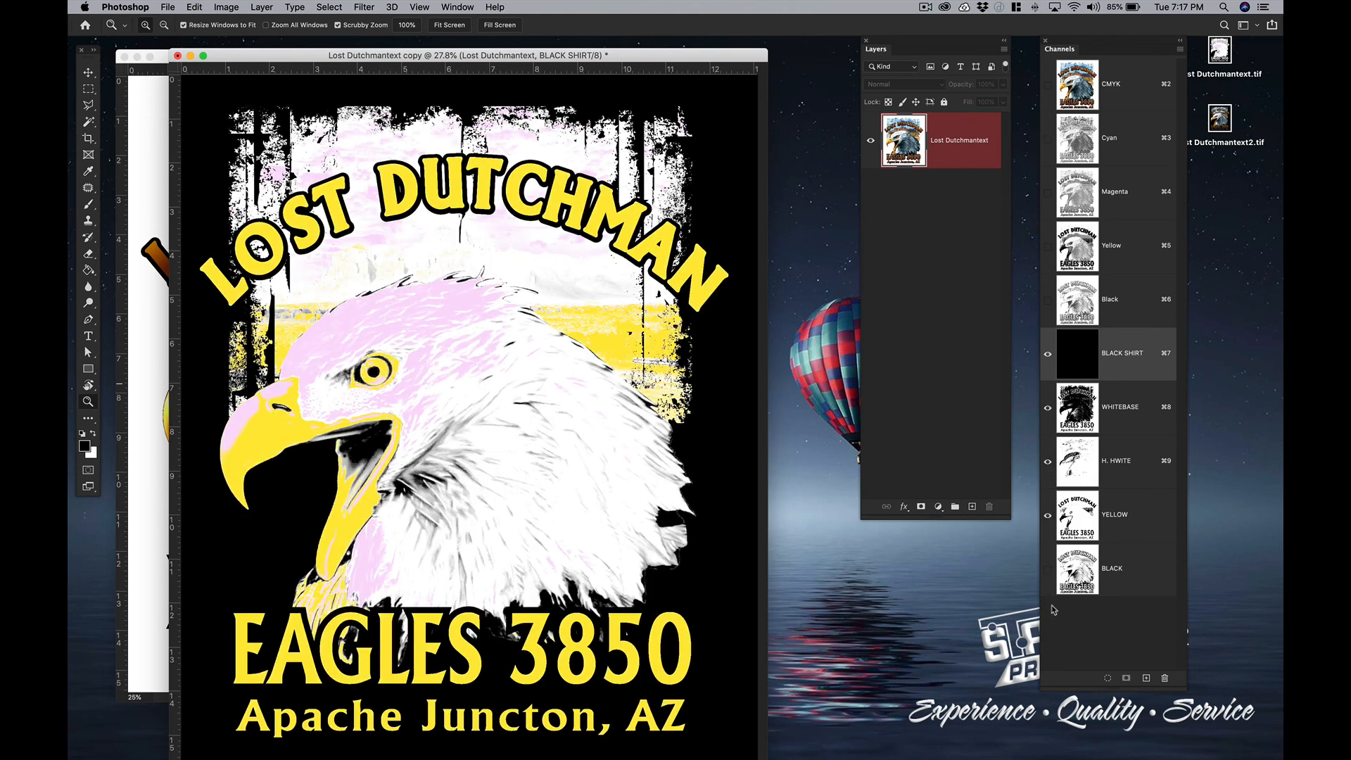
{"action": "left_click", "coordinate": [1048, 570]}
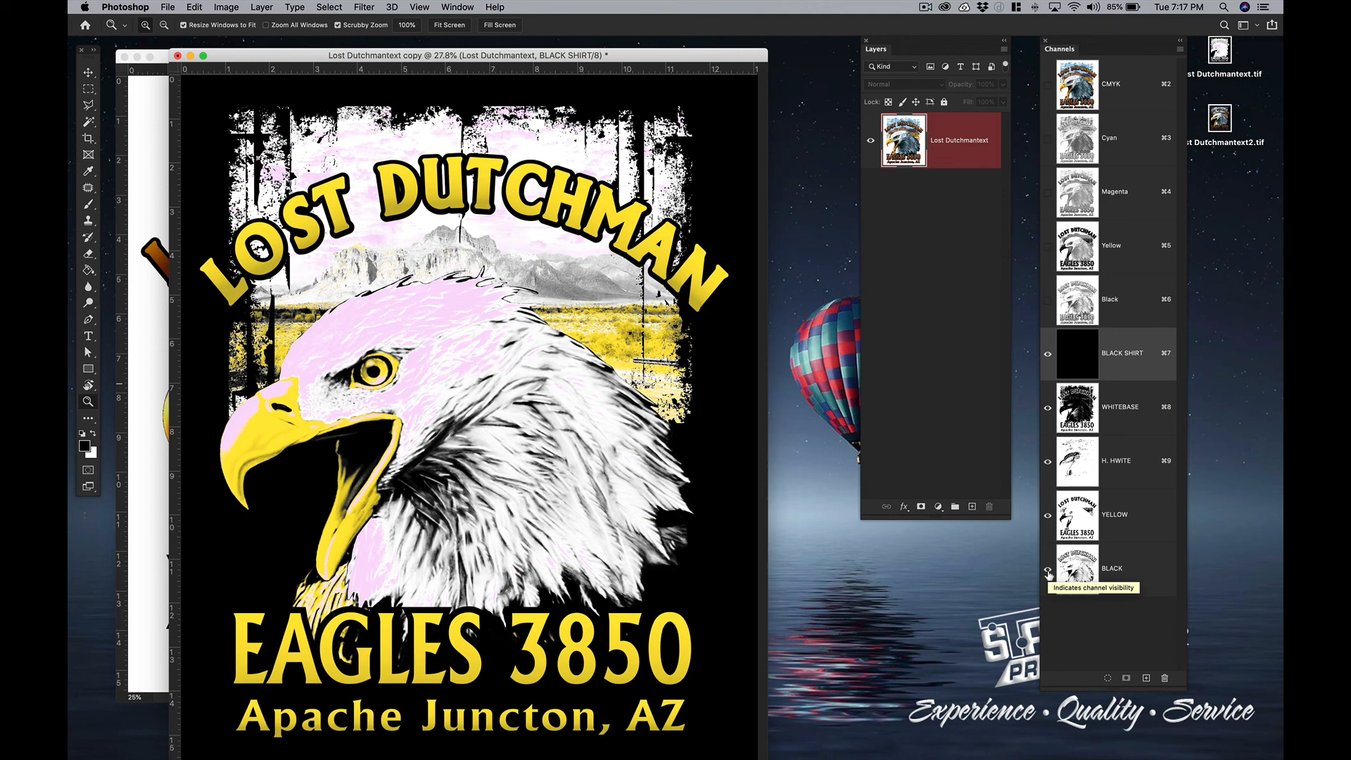
{"action": "left_click", "coordinate": [1048, 573]}
{"action": "left_click", "coordinate": [1052, 572]}
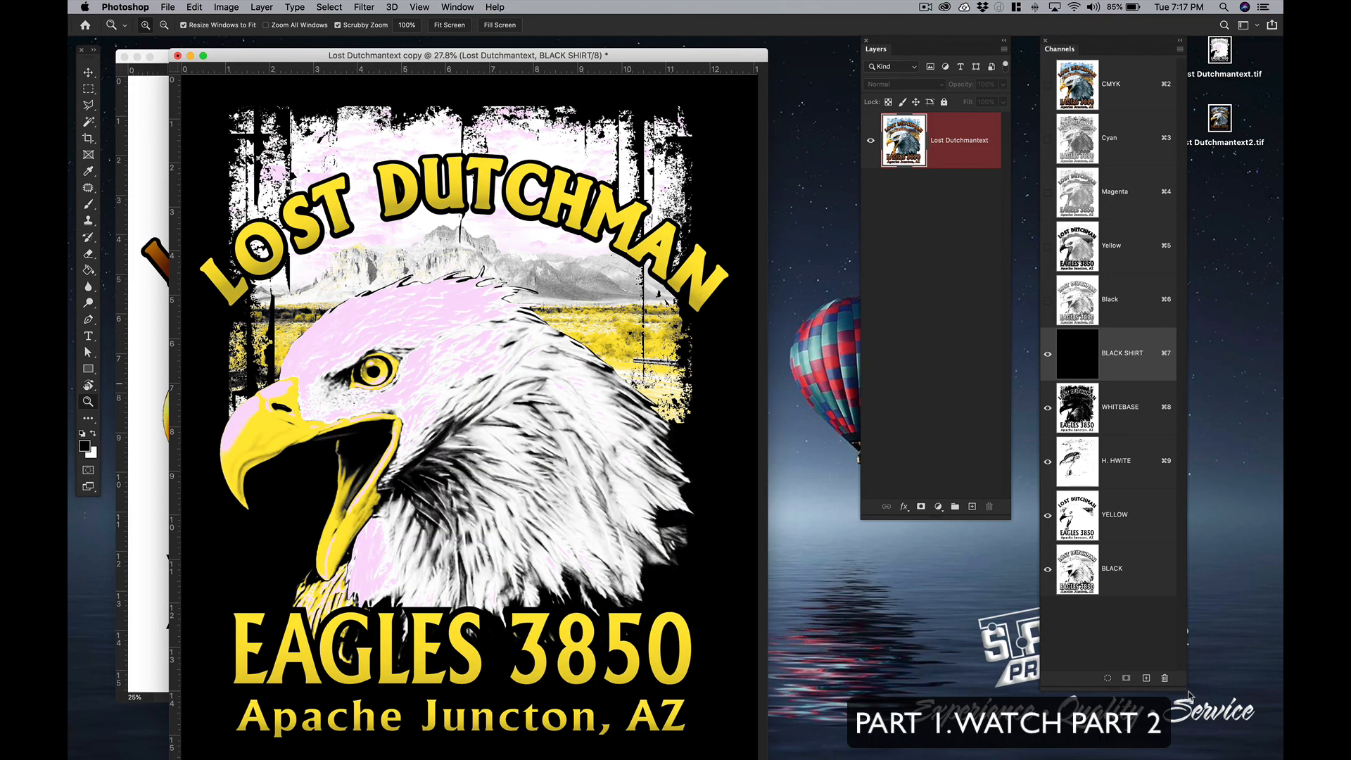
Lengthen the channel list and offset the duplicate's window to uncover part of the original artwork.
{"action": "left_click_drag", "start_coordinate": [1184, 690], "coordinate": [1189, 753]}
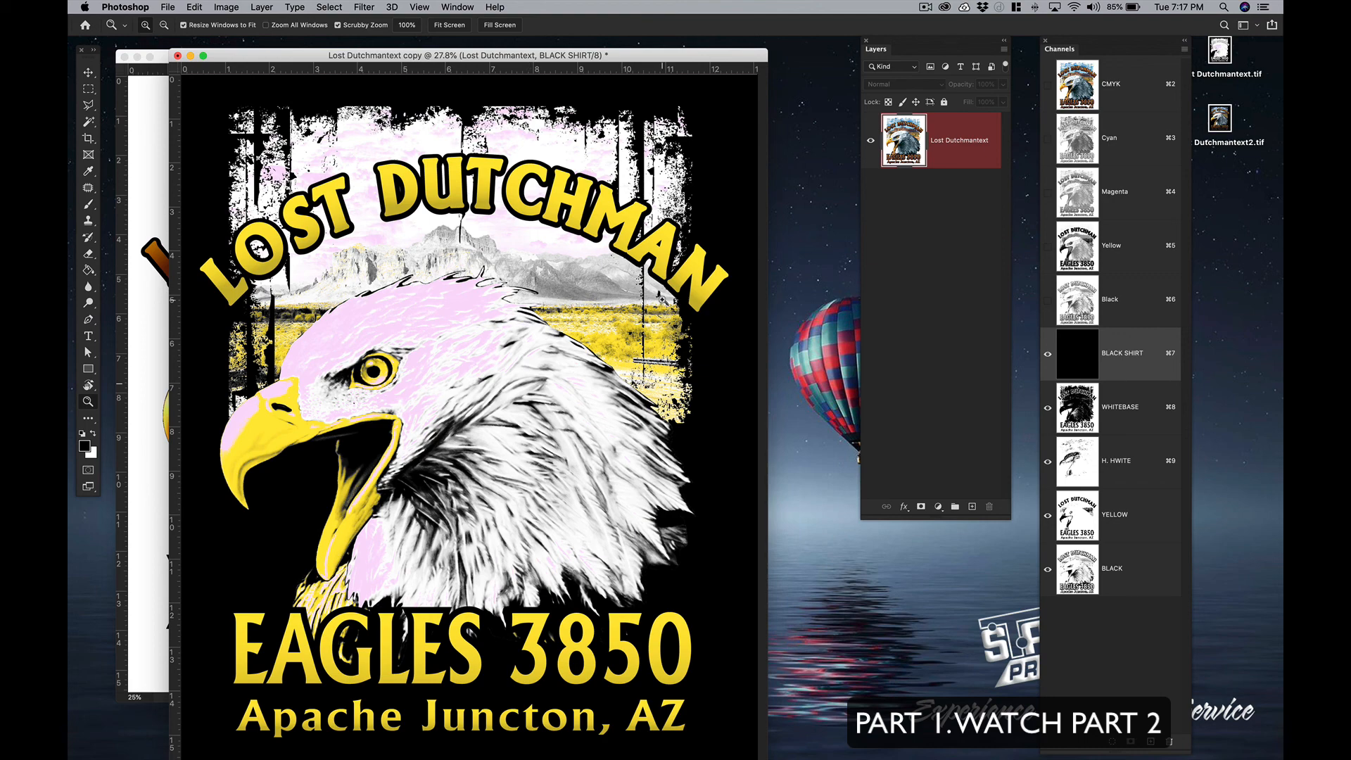
{"action": "left_click_drag", "start_coordinate": [641, 55], "coordinate": [701, 51]}
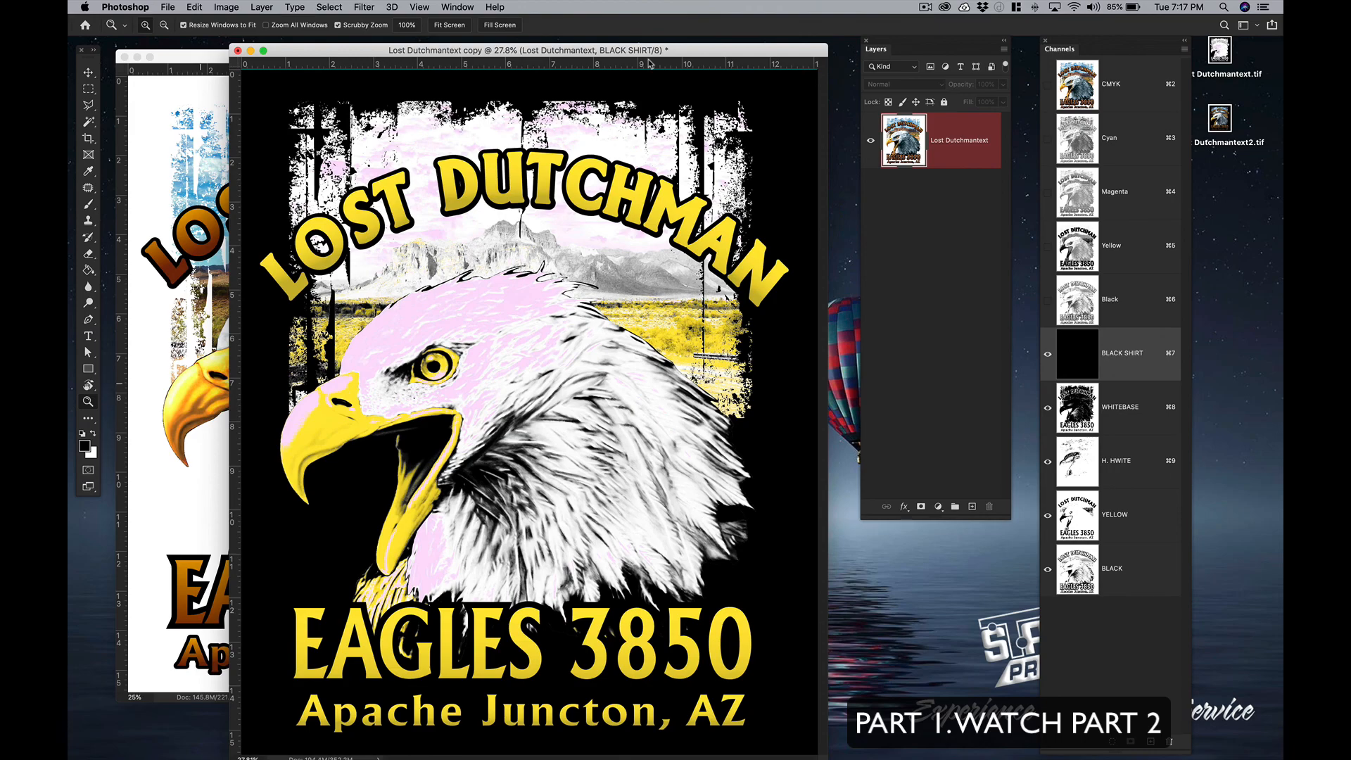